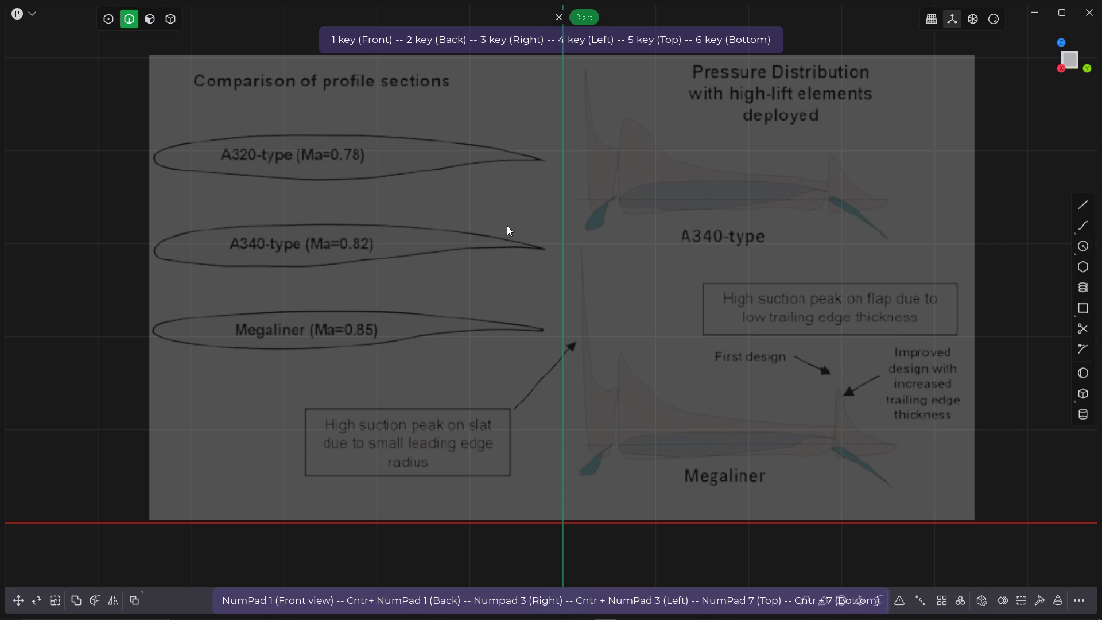
Step: Show the scene outliner and settings panel next to the airfoil reference image
key(n)
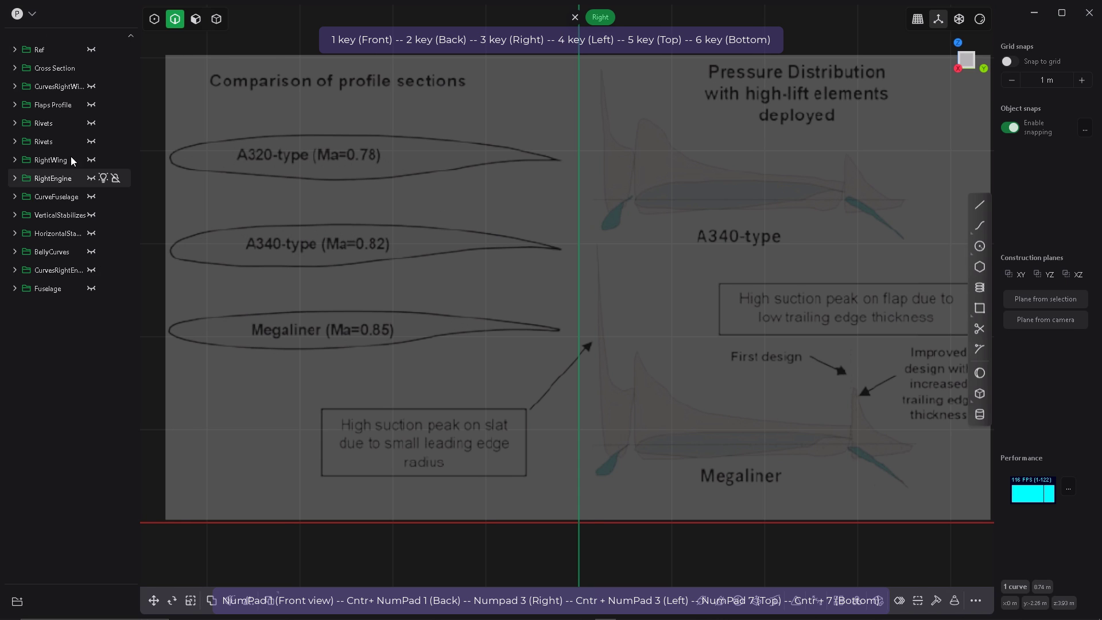
Step: Toggle the Cross Section reference image off and on, leaving it visible
click(92, 68)
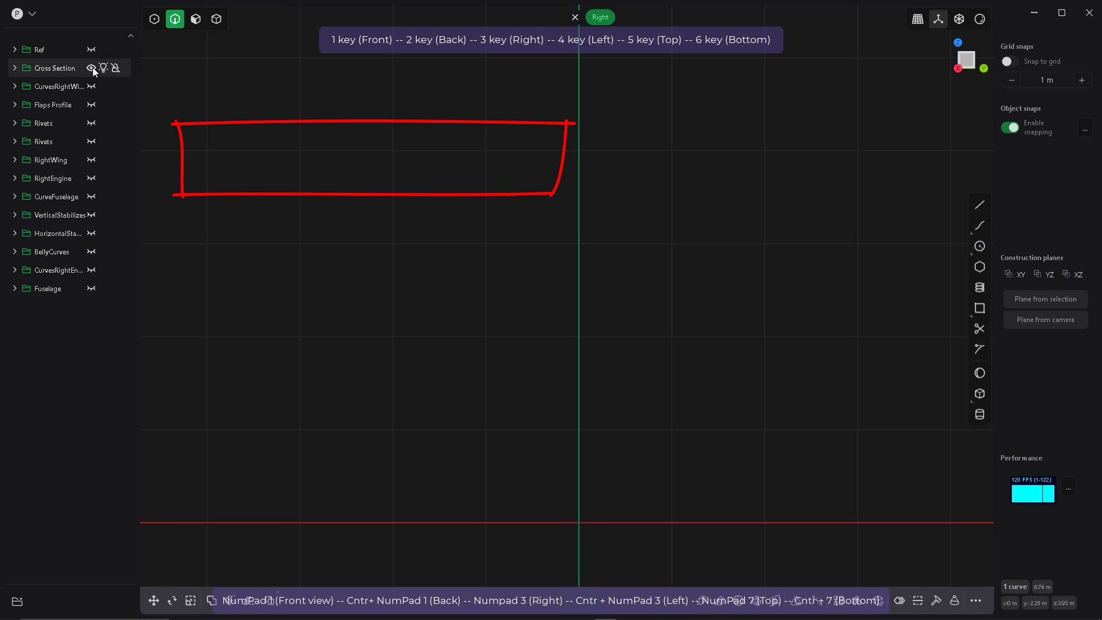
click(92, 67)
click(92, 68)
click(92, 68)
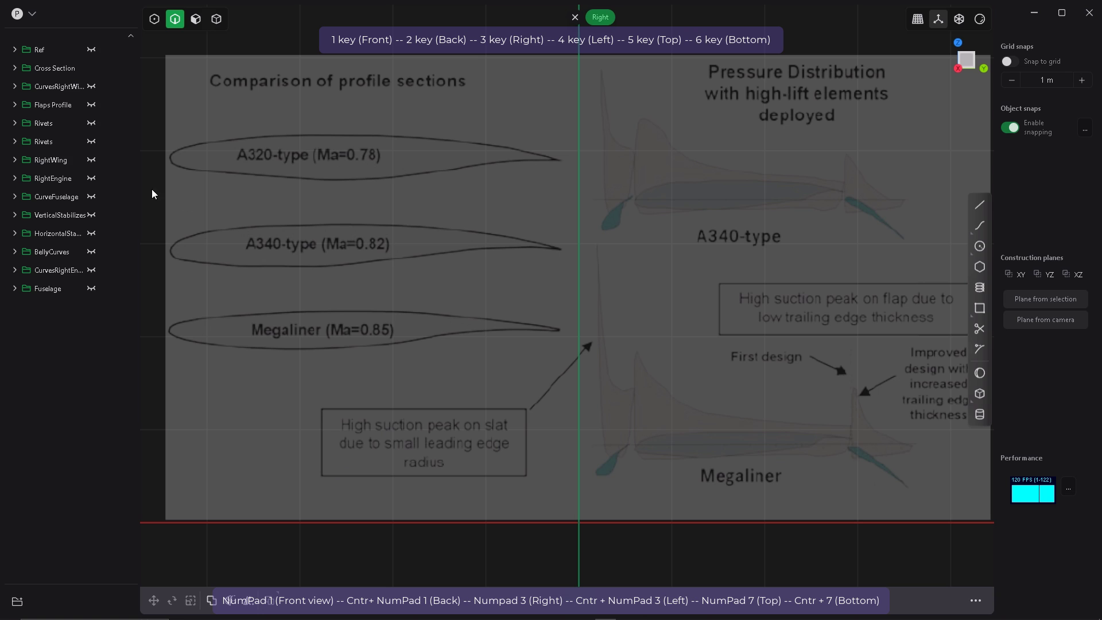
Step: Check the Cross Section folder's contents, then hide the side panels and zoom in on the airfoil
click(14, 68)
click(14, 69)
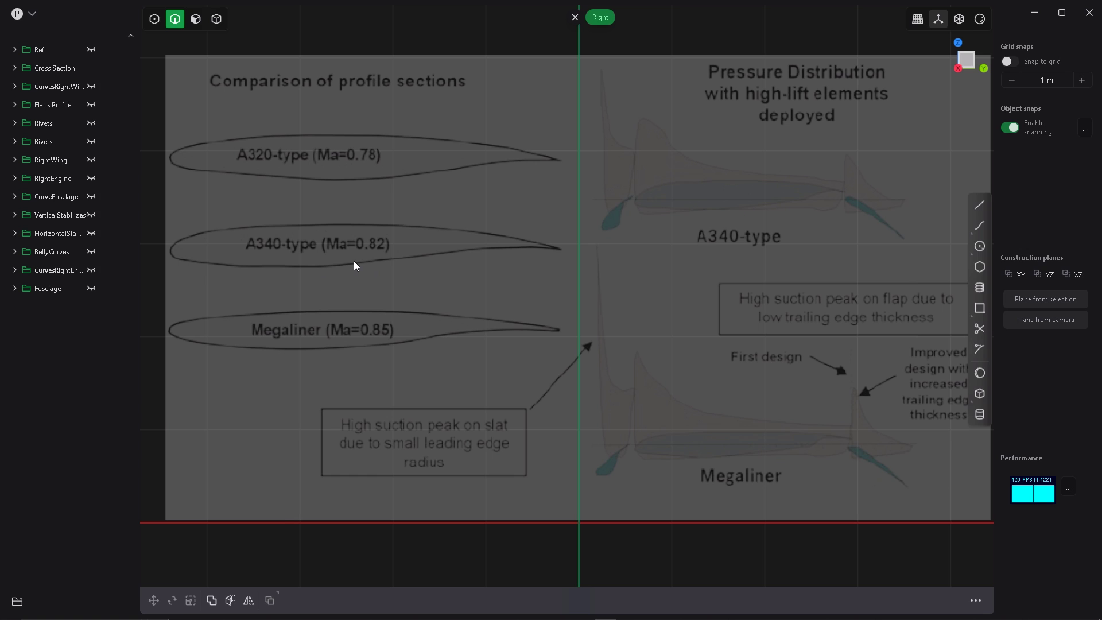
key(Tab)
scroll(233, 158, up, 3)
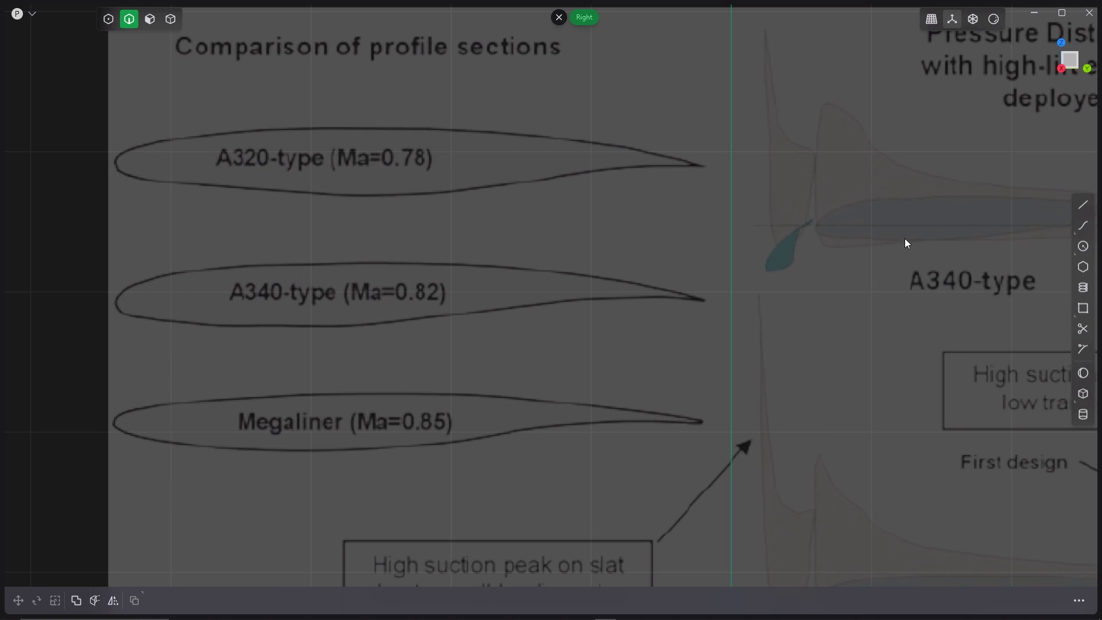
Step: Start a control point curve at the A320 trailing edge and trace the upper edge forward
click(1083, 230)
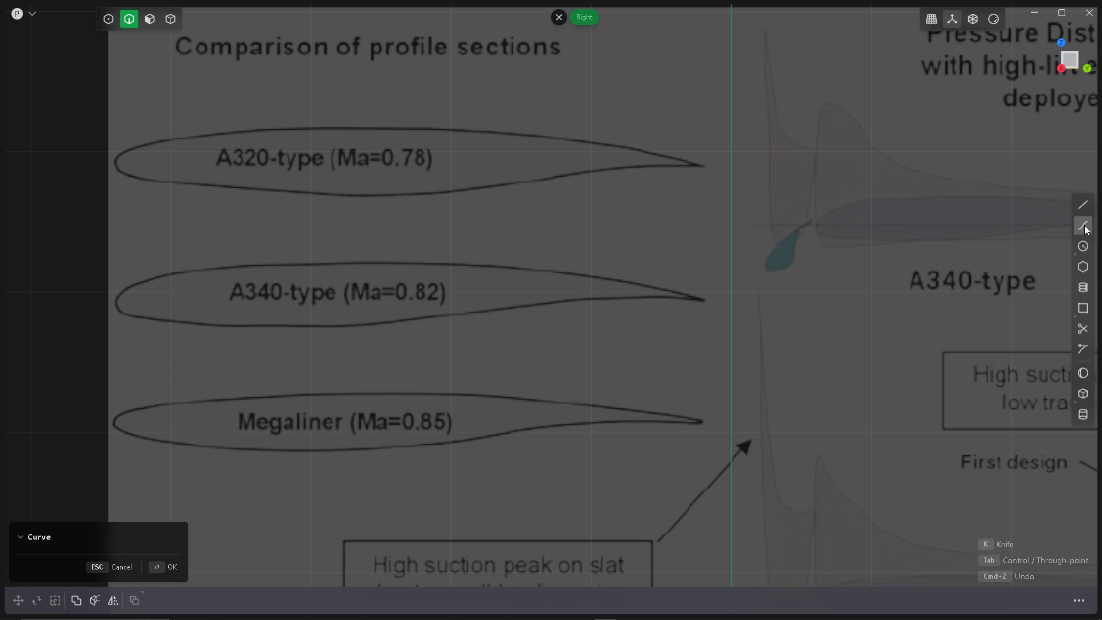
mouse_move(1083, 230)
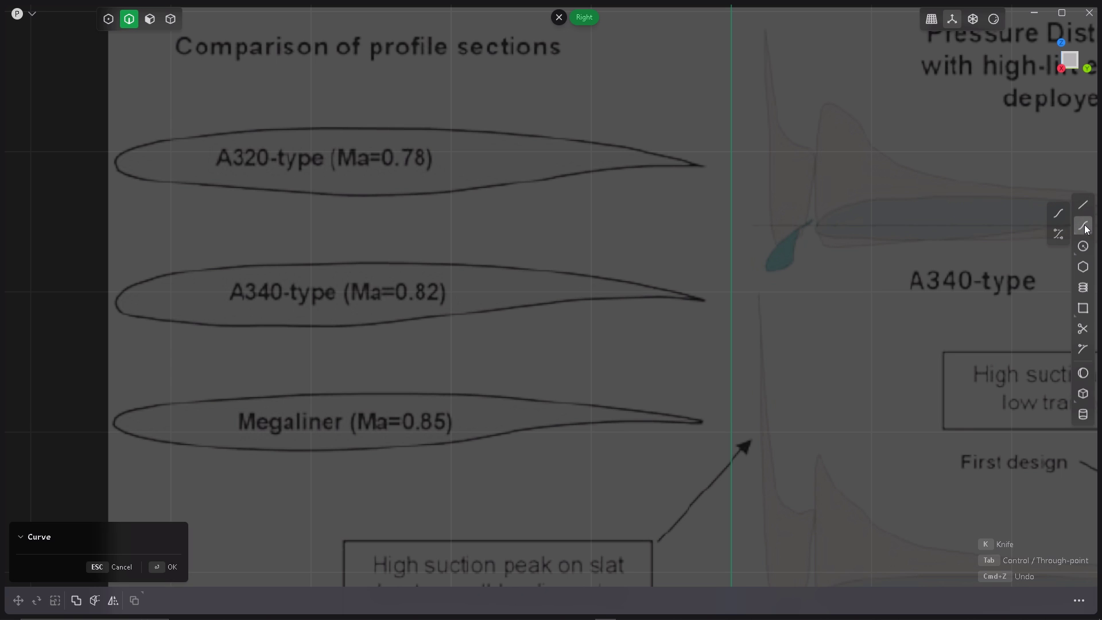
click(1059, 239)
scroll(152, 129, up, 3)
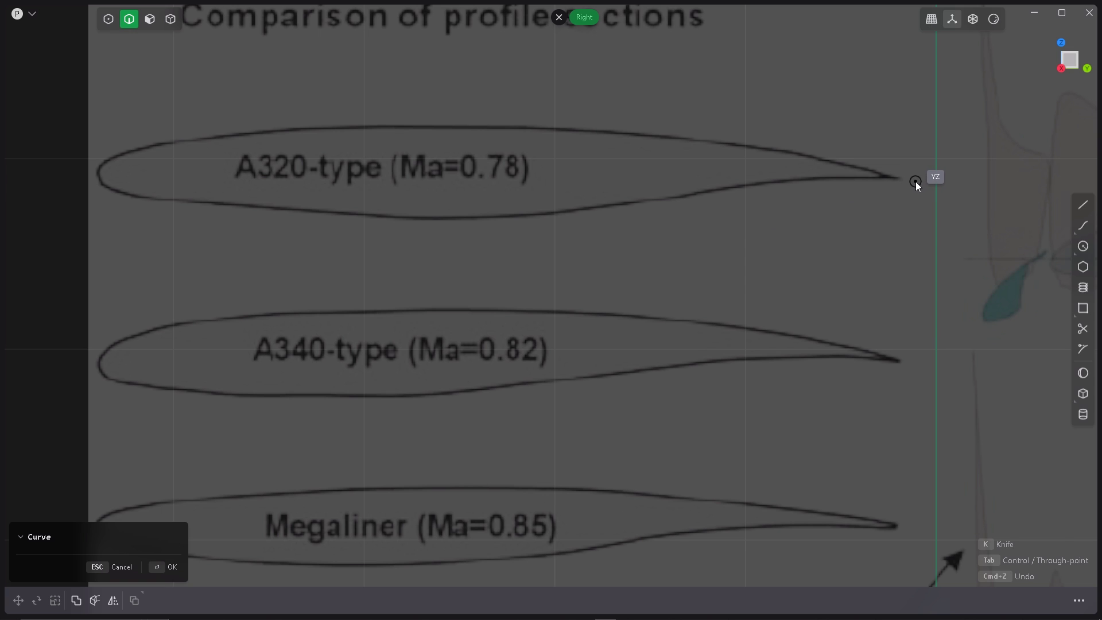
click(916, 182)
click(803, 151)
click(687, 133)
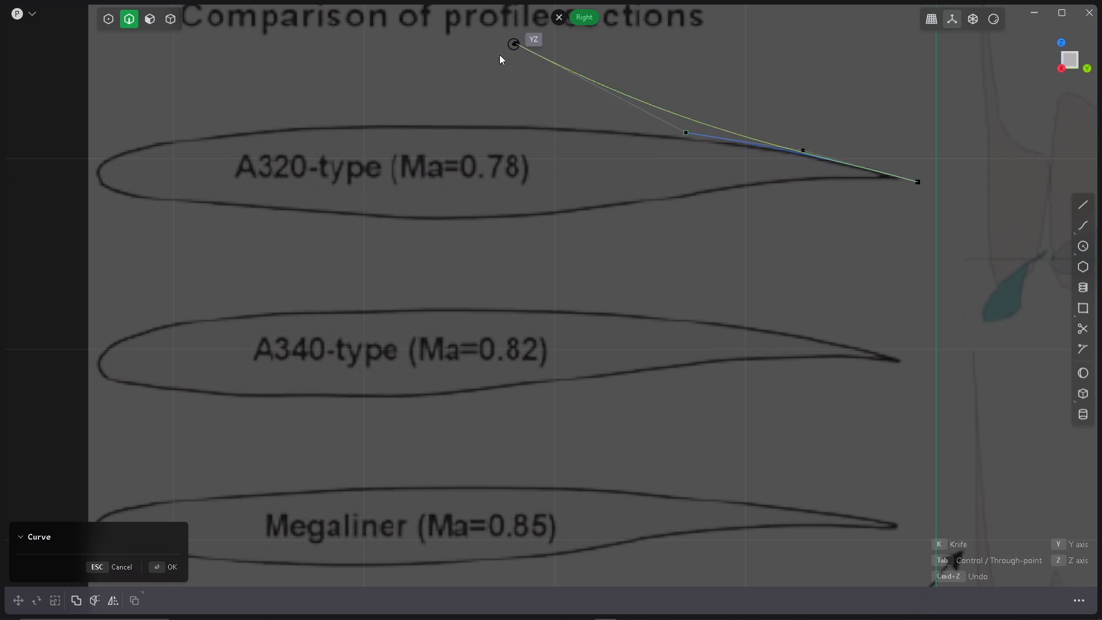
click(562, 125)
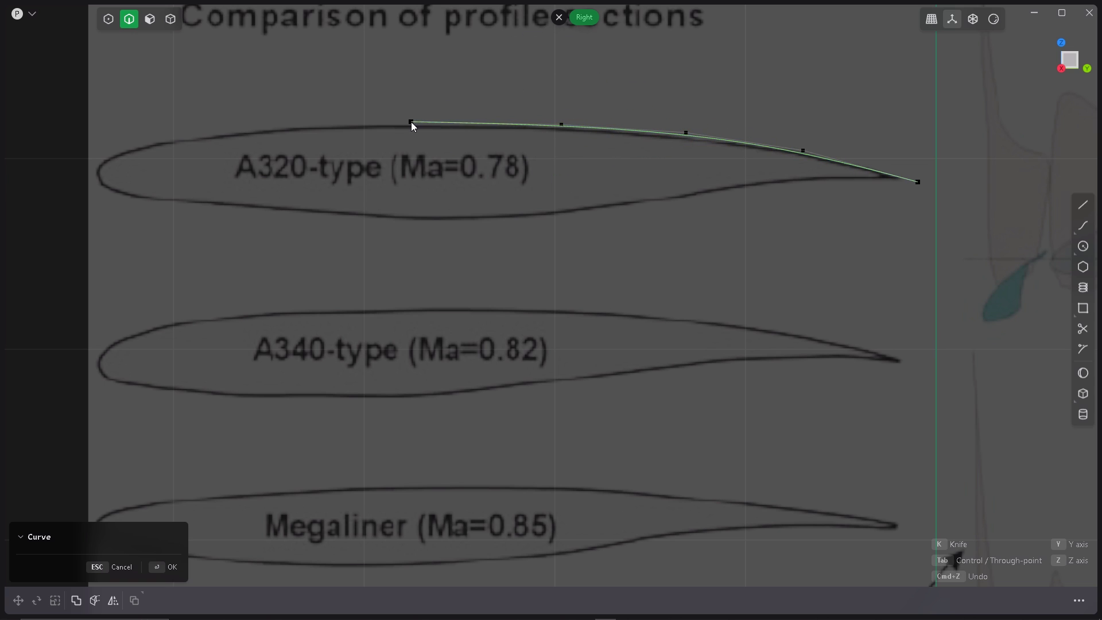
click(411, 121)
click(277, 125)
click(170, 138)
click(110, 152)
Step: Continue the curve around the A320 leading edge and back along the lower edge
scroll(107, 153, up, 3)
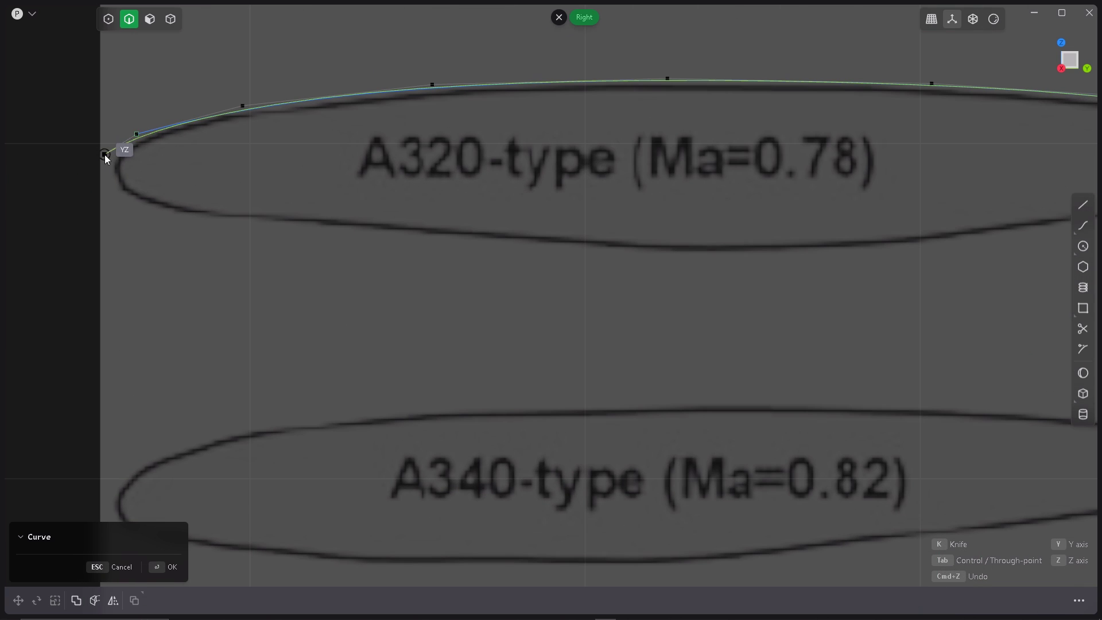
click(113, 160)
click(112, 191)
click(141, 210)
click(202, 228)
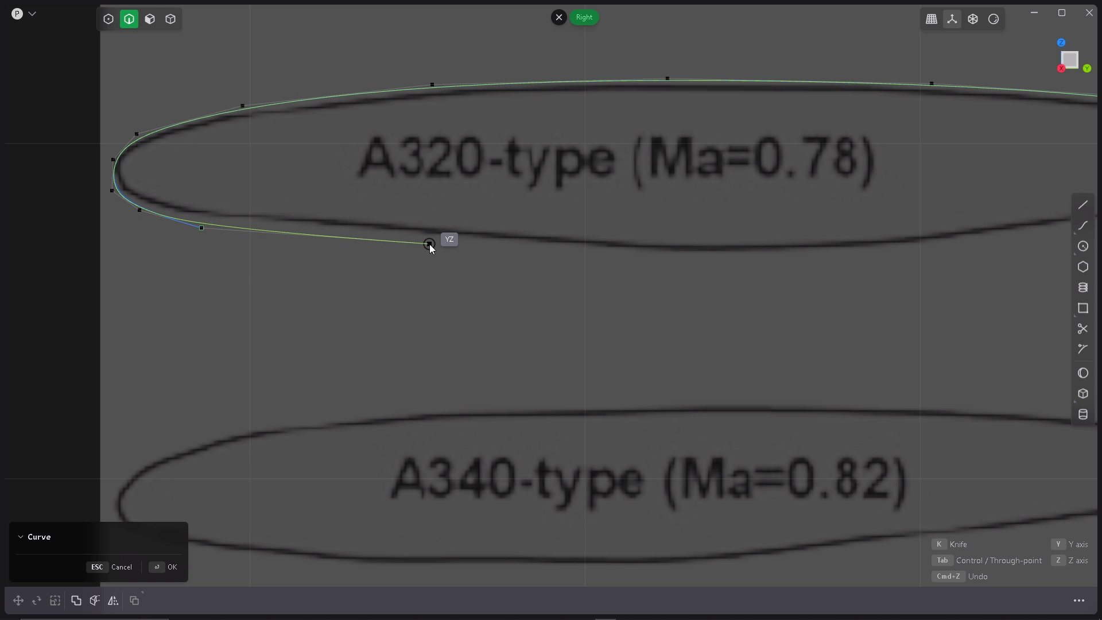
click(430, 244)
click(688, 253)
scroll(689, 251, down, 3)
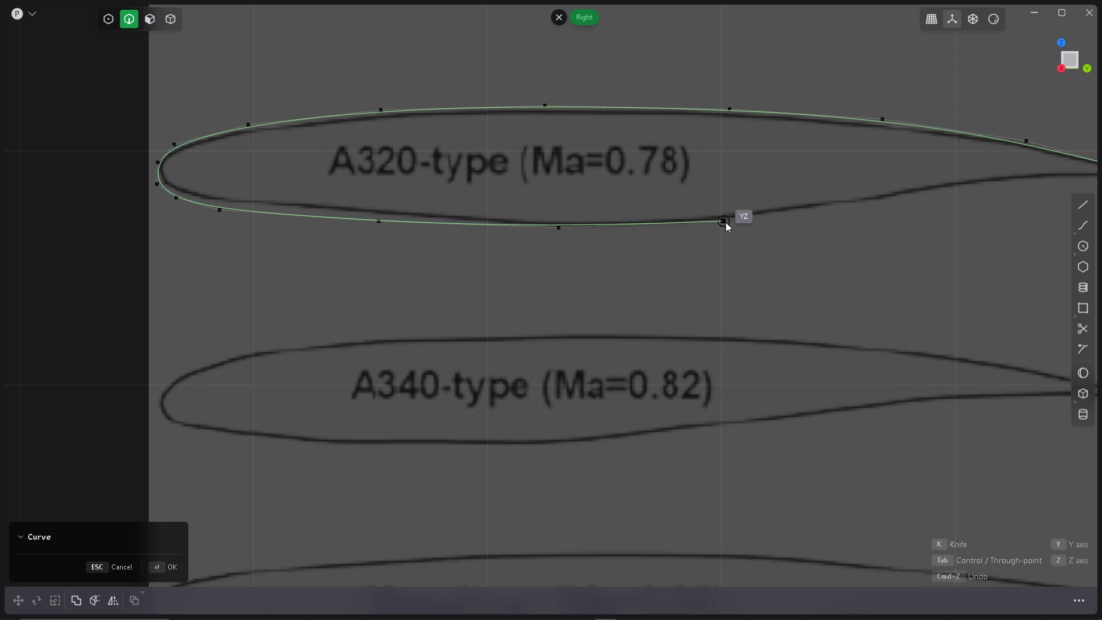
click(721, 221)
click(856, 201)
click(976, 179)
Step: Add a final point near the trailing edge and close the airfoil curve there
scroll(977, 178, down, 5)
shift+middle_drag(977, 178, 741, 183)
scroll(815, 155, up, 4)
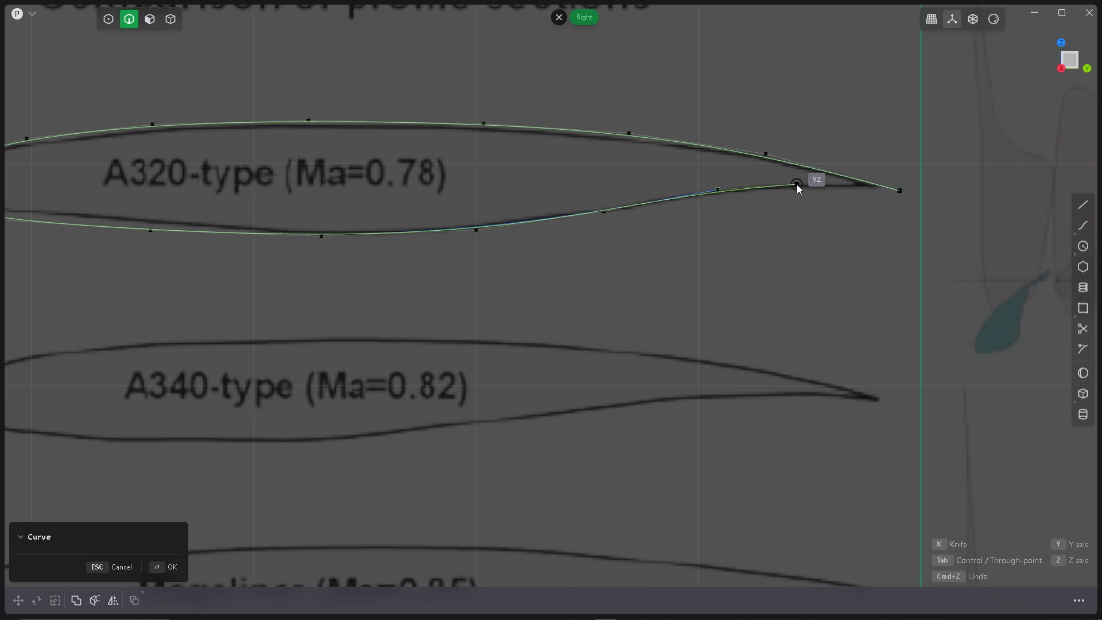
click(797, 186)
click(899, 190)
scroll(828, 241, down, 5)
scroll(829, 241, up, 5)
Step: Pull the trailing-edge control point out to the tip and nudge two lower-edge points onto the outline
key(1)
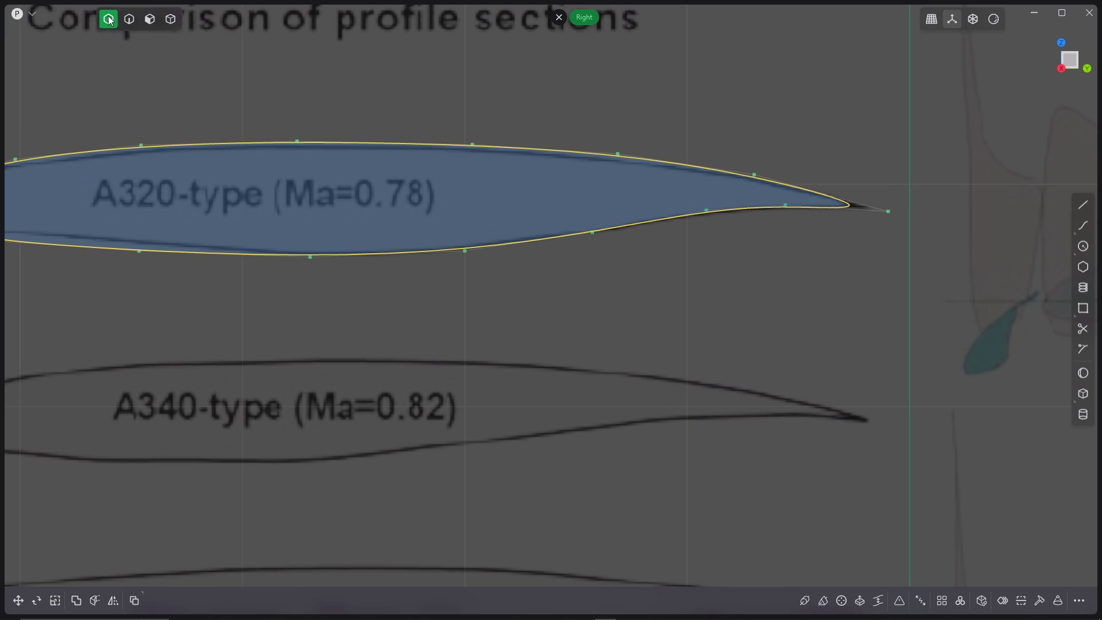
drag(887, 210, 937, 220)
scroll(896, 231, down, 6)
scroll(196, 220, up, 5)
scroll(178, 219, down, 3)
scroll(267, 257, up, 1)
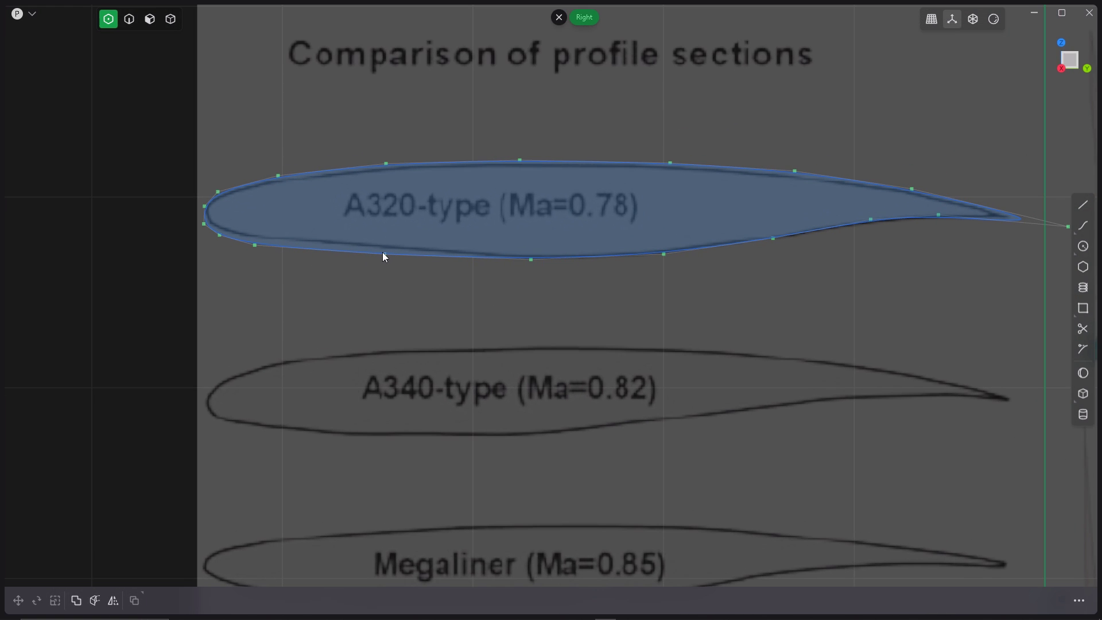
drag(384, 253, 382, 258)
drag(530, 258, 531, 263)
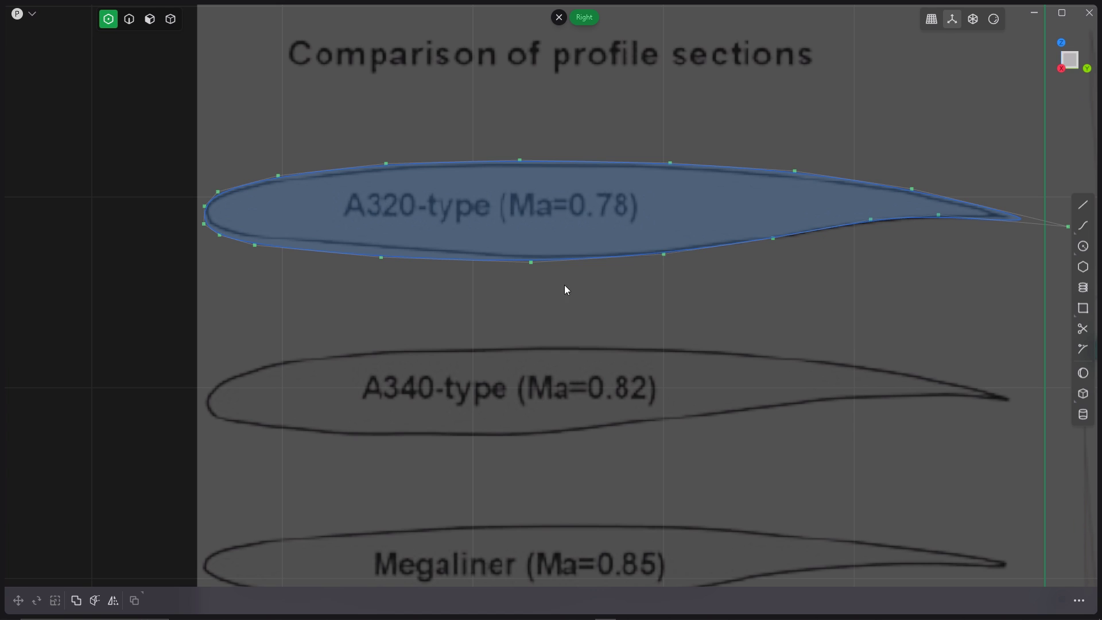
Step: Rebuild the A320 curve using a fixed number of points
key(2)
scroll(465, 229, down, 1)
scroll(546, 270, down, 2)
scroll(632, 268, up, 1)
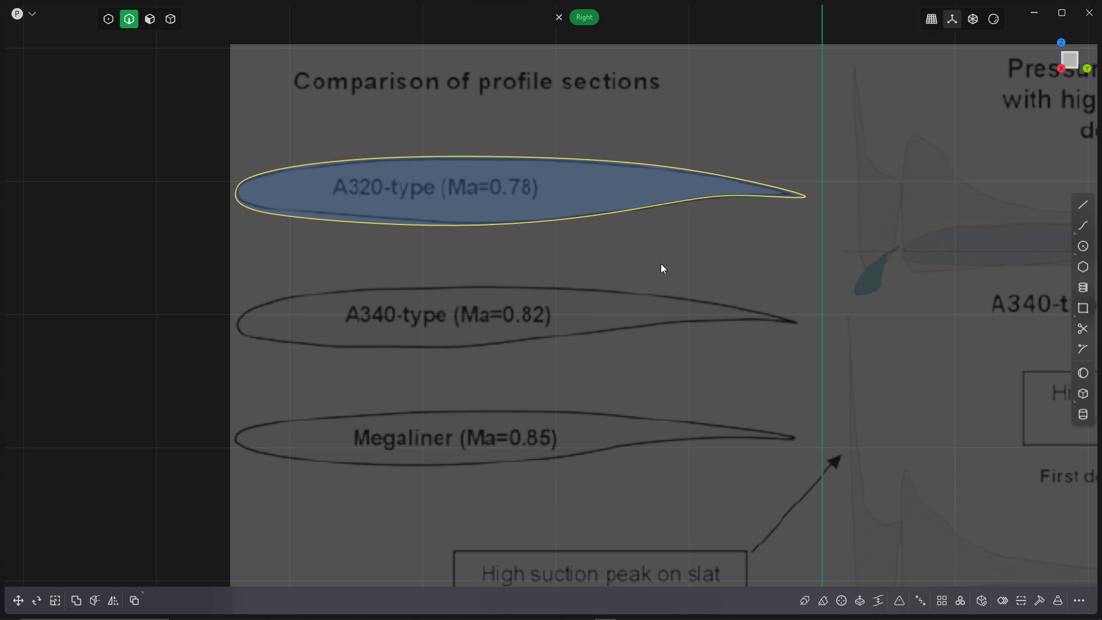
click(1040, 601)
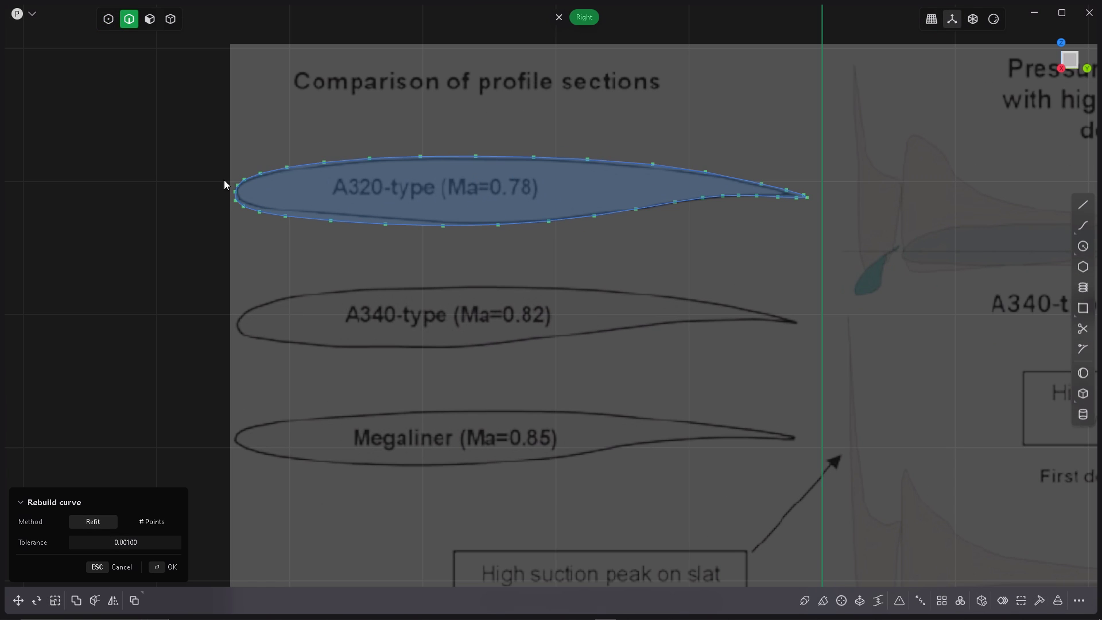
click(152, 521)
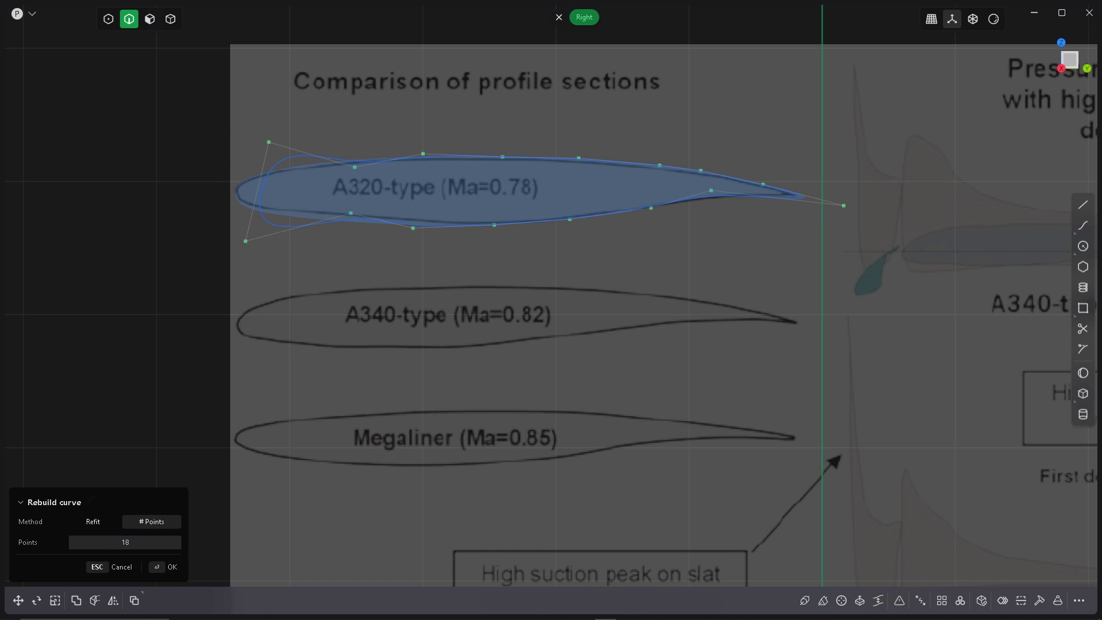
drag(126, 543, 155, 542)
click(171, 567)
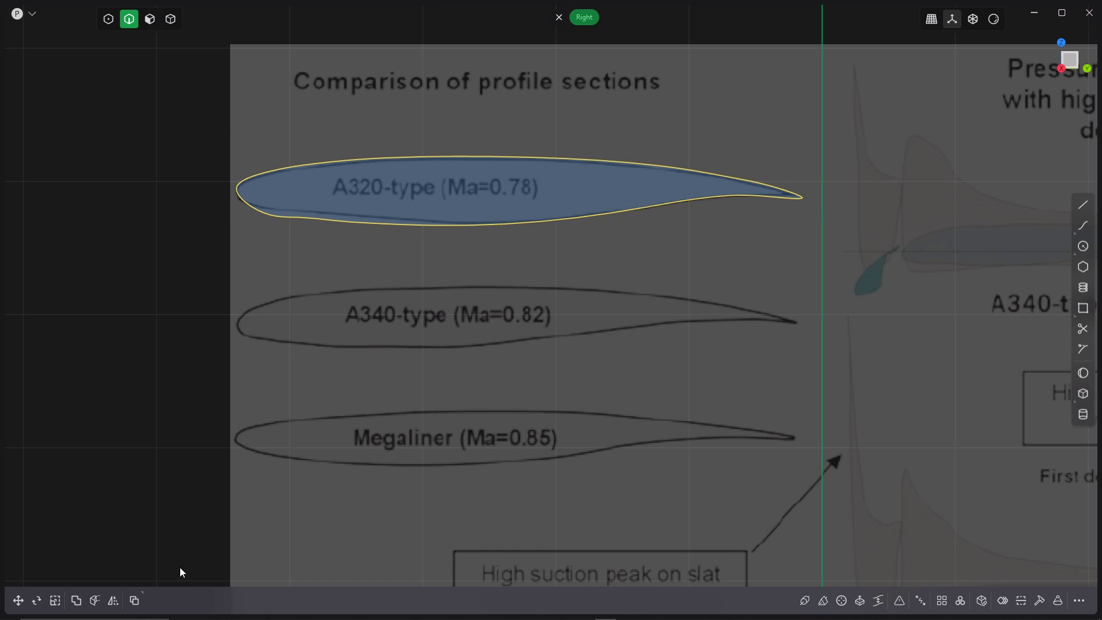
Step: Drag the leading-edge and nearby lower-edge control points to match the A320 outline
scroll(242, 205, up, 5)
key(1)
drag(260, 229, 270, 244)
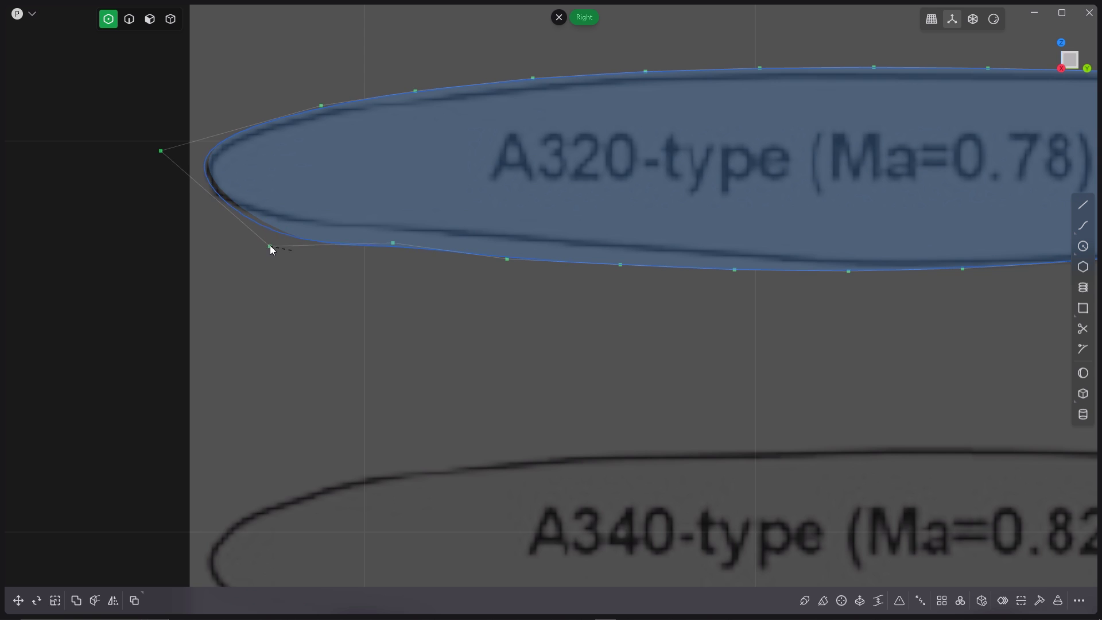
mouse_move(392, 243)
mouse_down()
mouse_move(385, 273)
mouse_move(377, 254)
mouse_up()
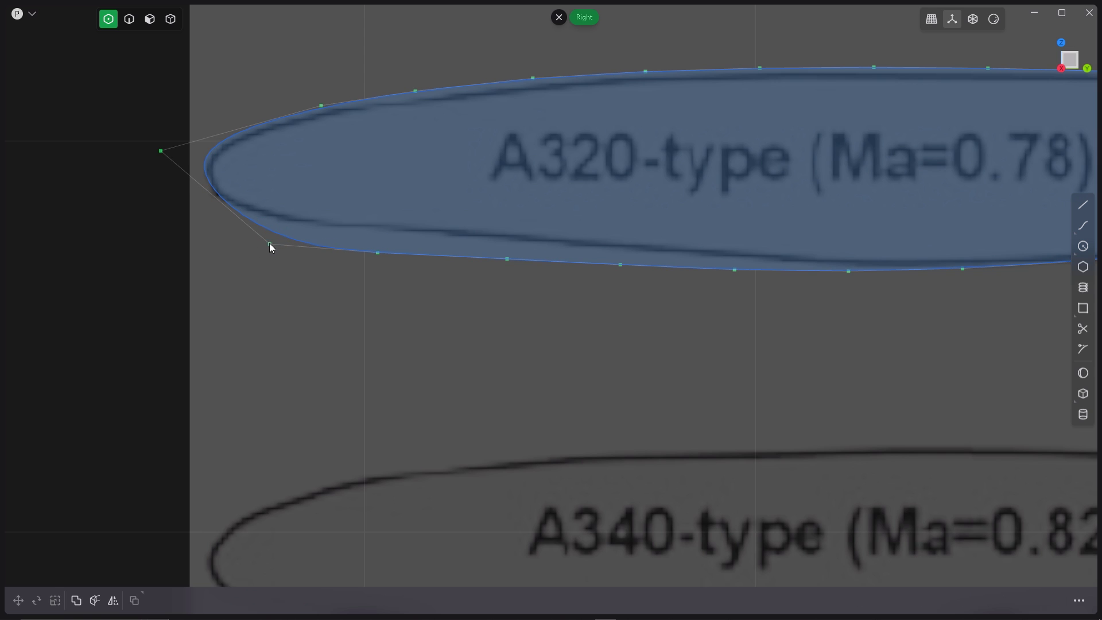
drag(269, 244, 256, 232)
drag(161, 151, 181, 154)
scroll(497, 261, down, 5)
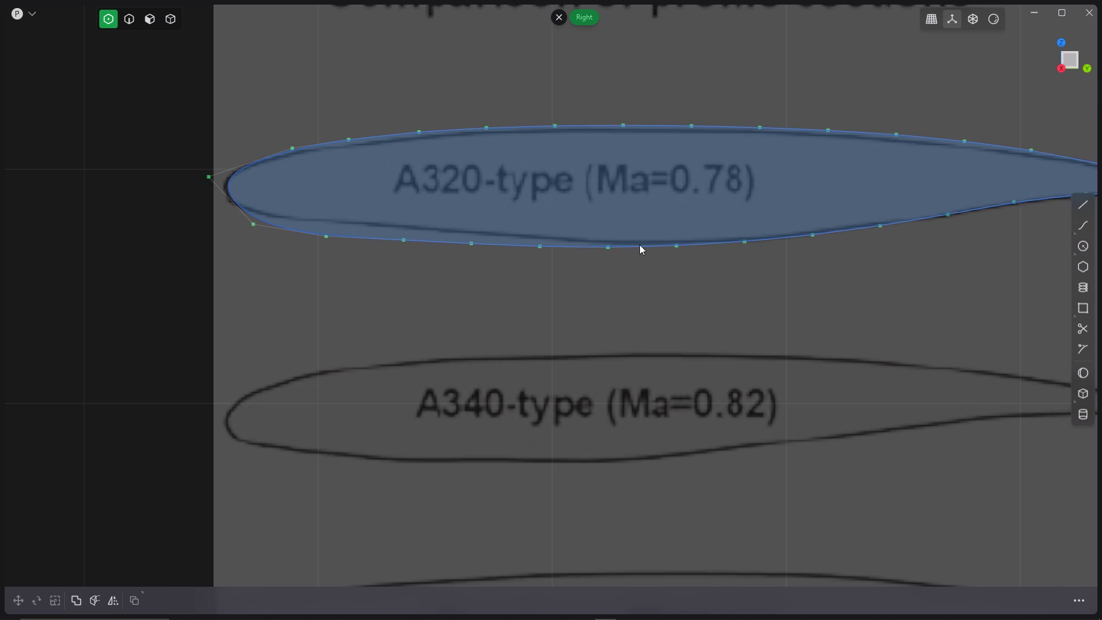
right_drag(642, 249, 503, 228)
Step: Reselect the airfoil curve and leave point editing back to the 3D scene
key(2)
click(284, 219)
key(1)
scroll(204, 208, up, 4)
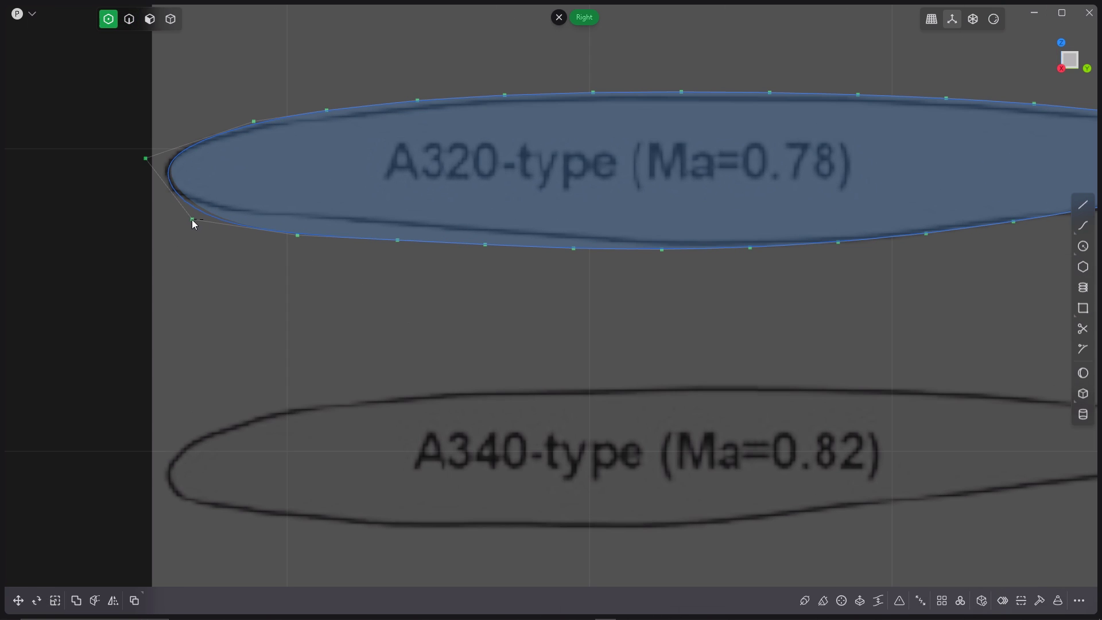
key(Escape)
scroll(263, 278, down, 3)
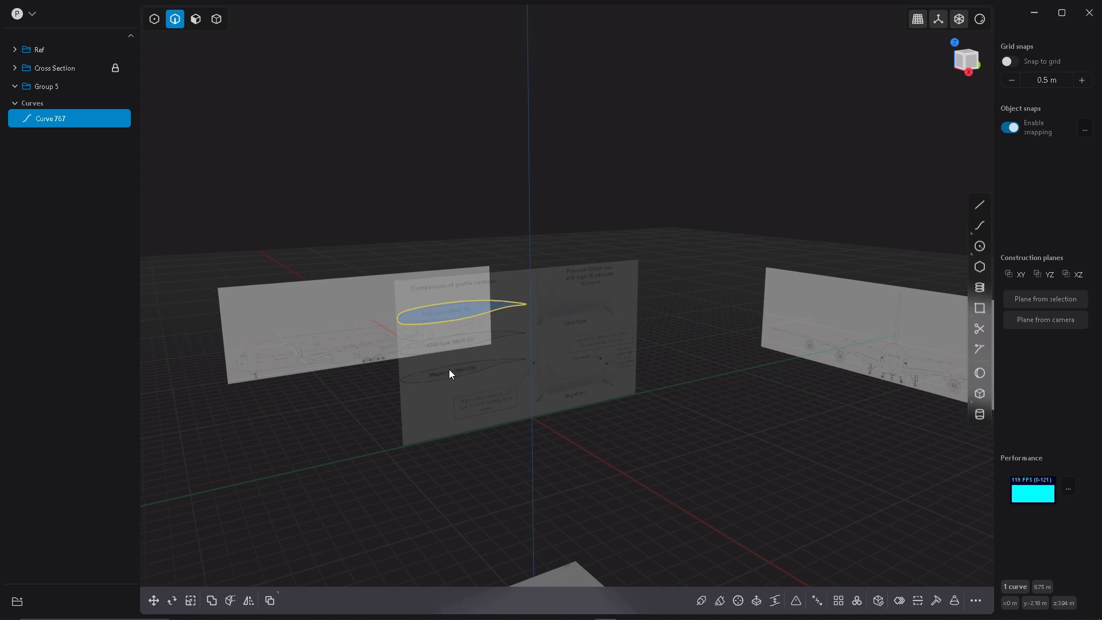
scroll(450, 371, down, 5)
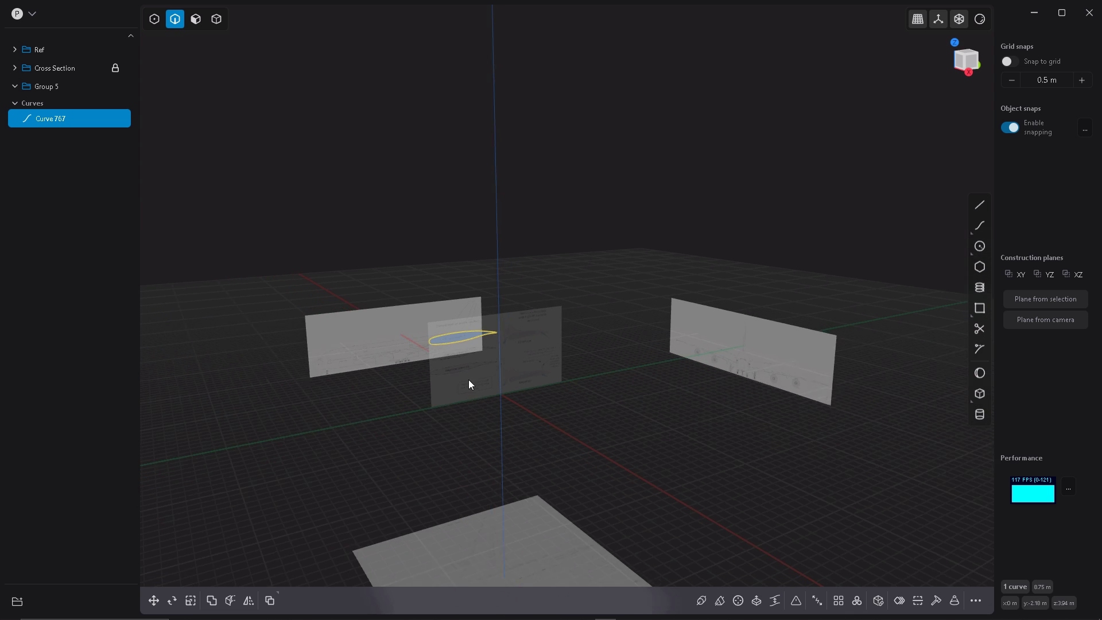
Step: Move the airfoil curve about 0.078 m in X and 0.747 m in Y over the top-view aircraft plan
key(KP_7)
scroll(536, 428, up, 10)
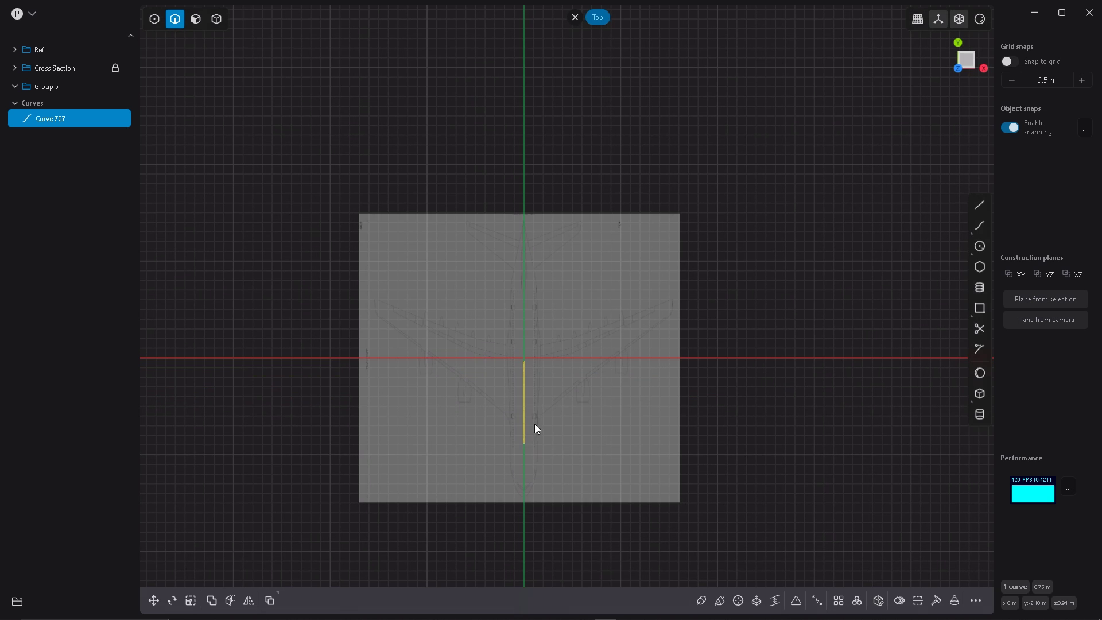
shift+middle_drag(542, 382, 419, 327)
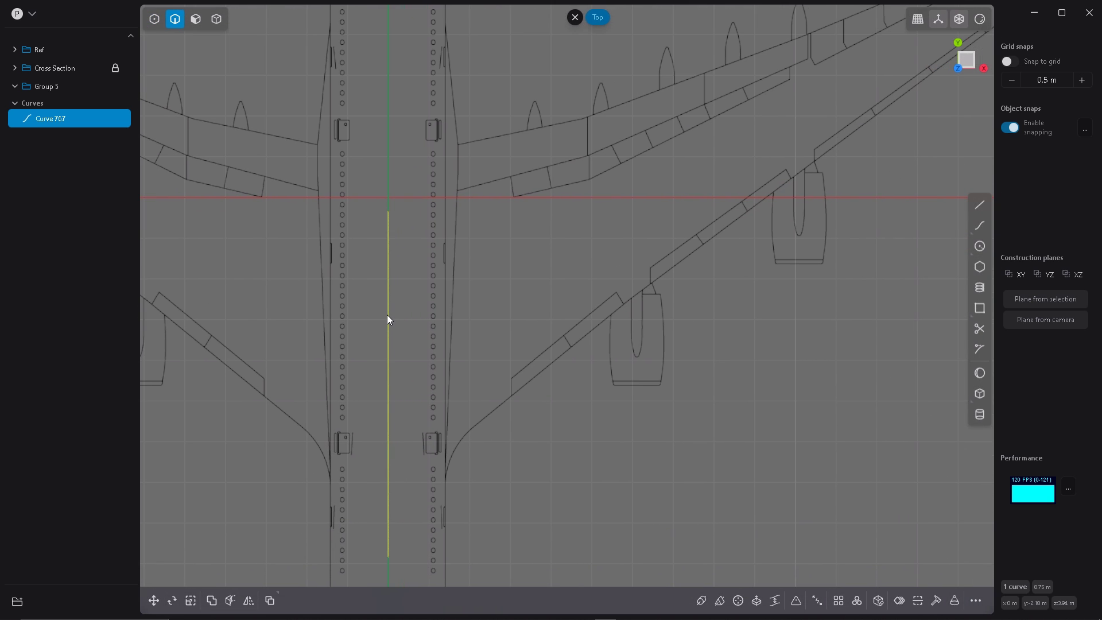
key(g)
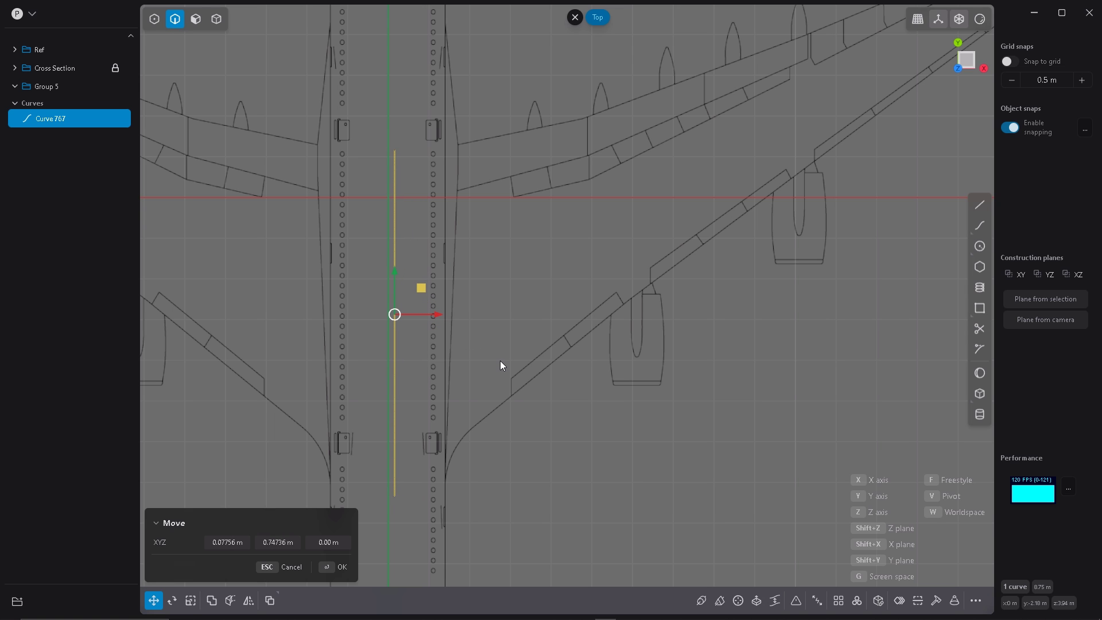
key(3)
key(Return)
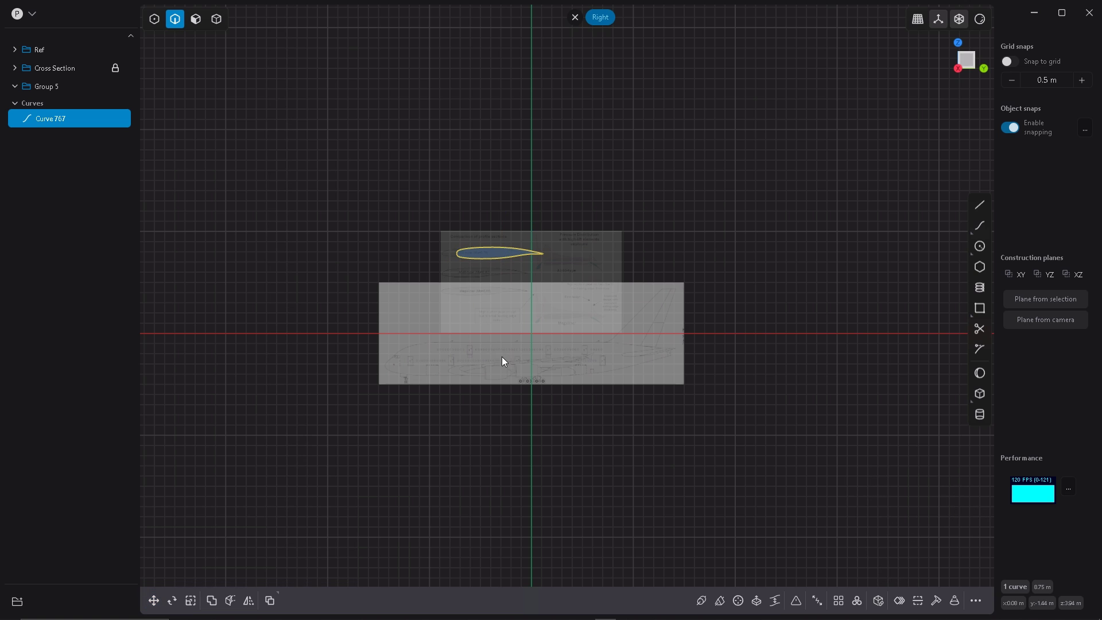
Step: In top view, draw a horizontal line from beside the fuselage to the wing root
scroll(517, 345, up, 5)
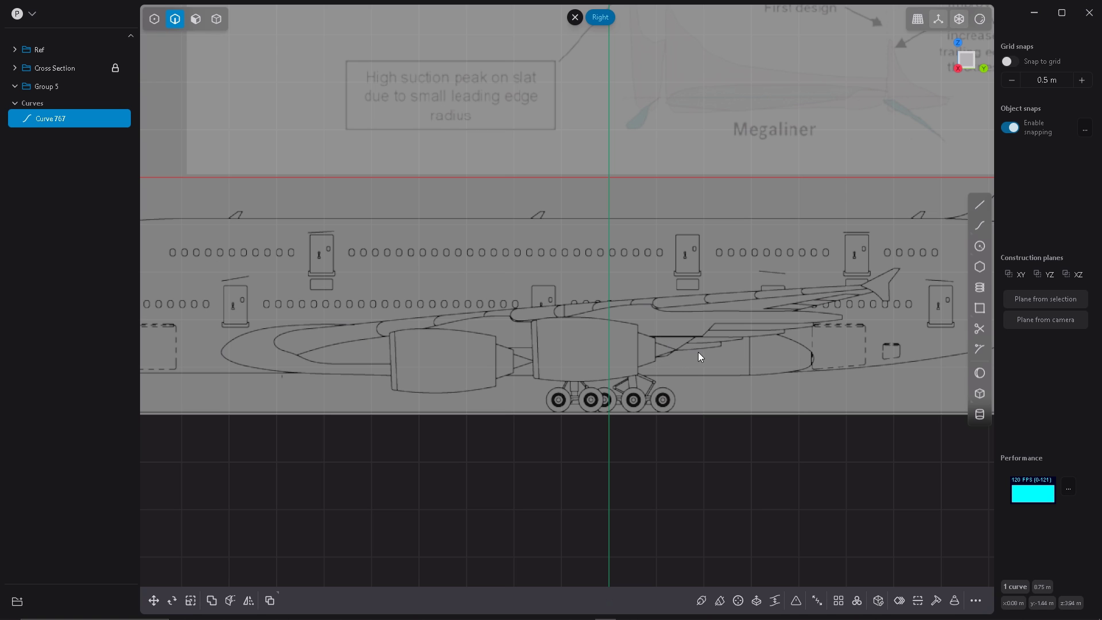
scroll(561, 409, down, 2)
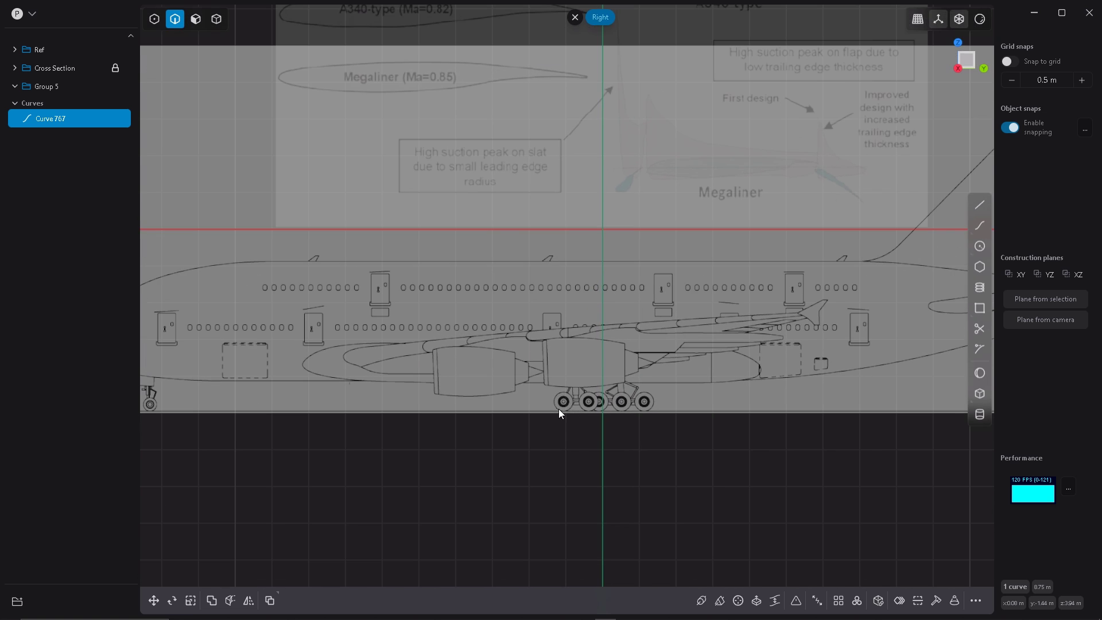
scroll(639, 362, up, 3)
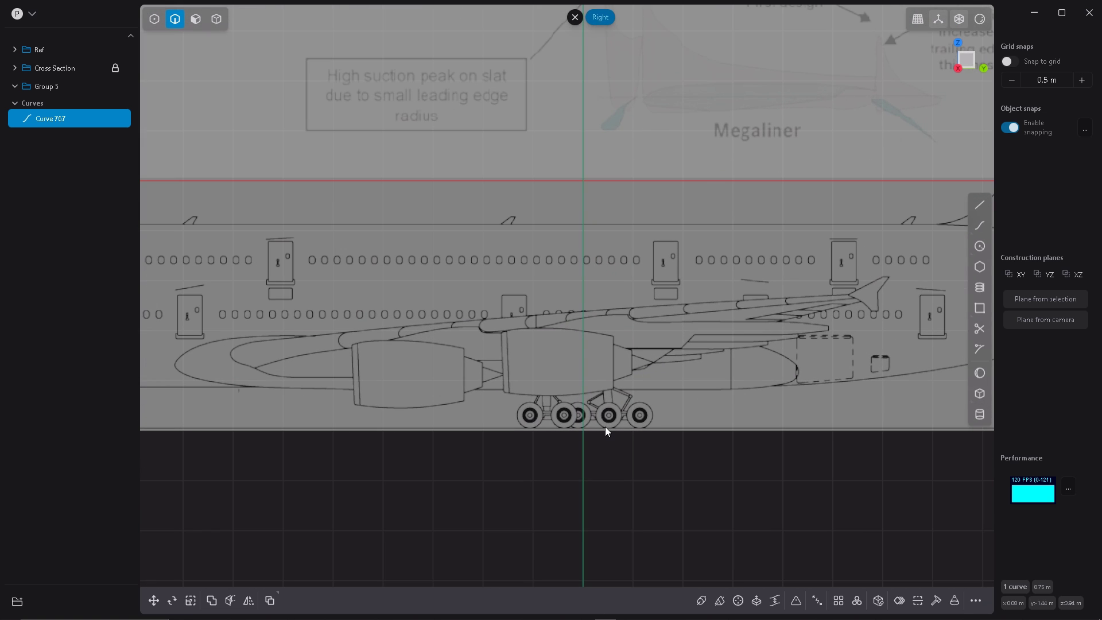
key(KP_7)
scroll(606, 340, down, 5)
scroll(467, 276, up, 4)
scroll(488, 282, up, 2)
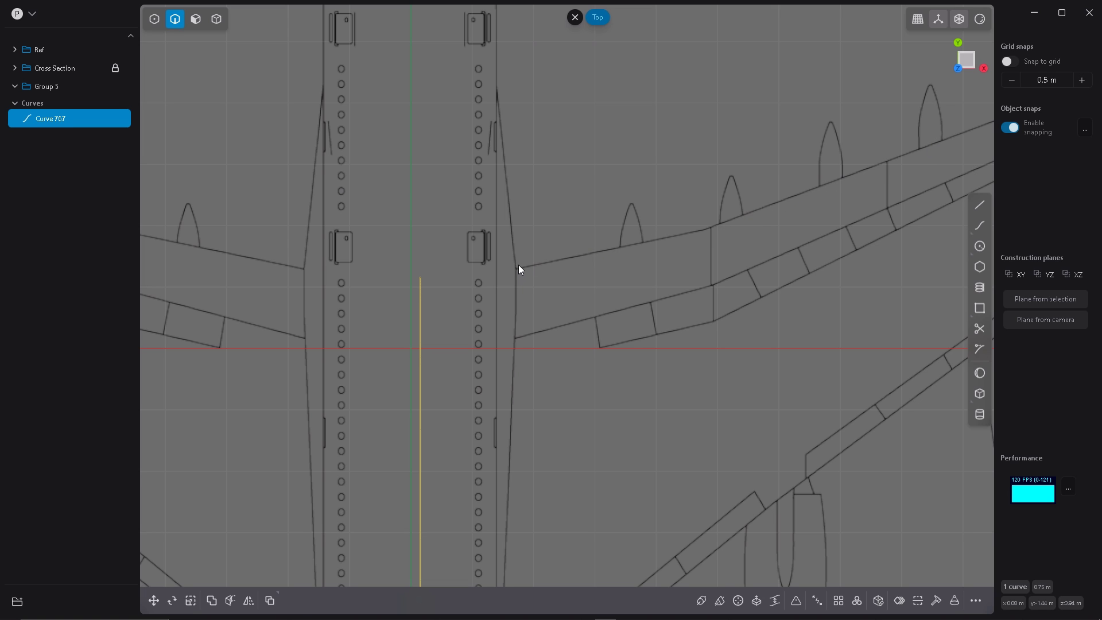
click(981, 205)
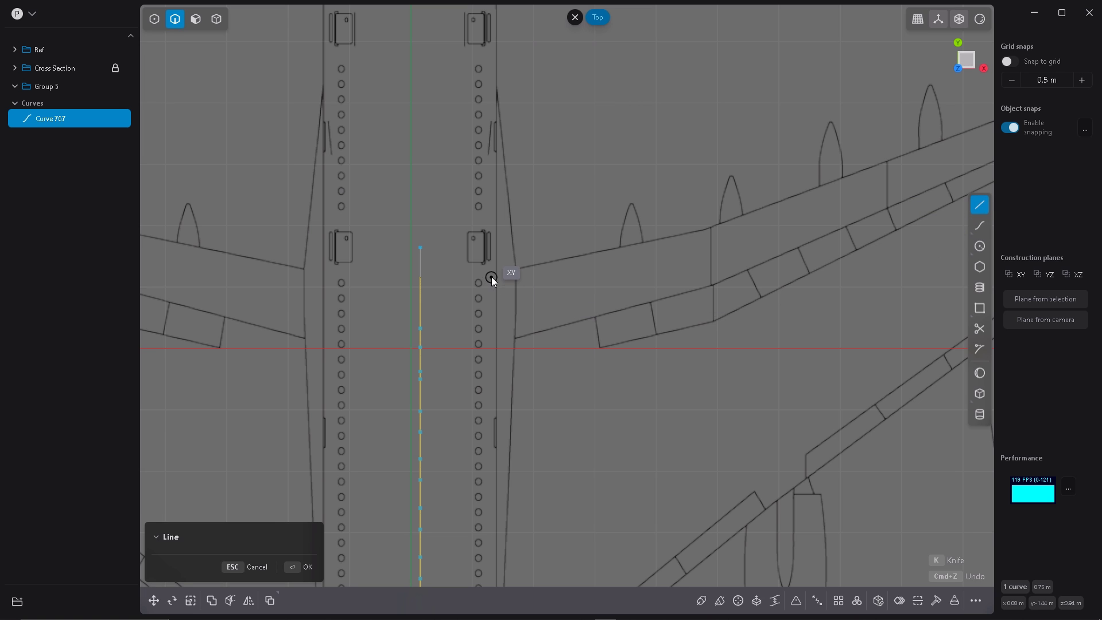
click(452, 271)
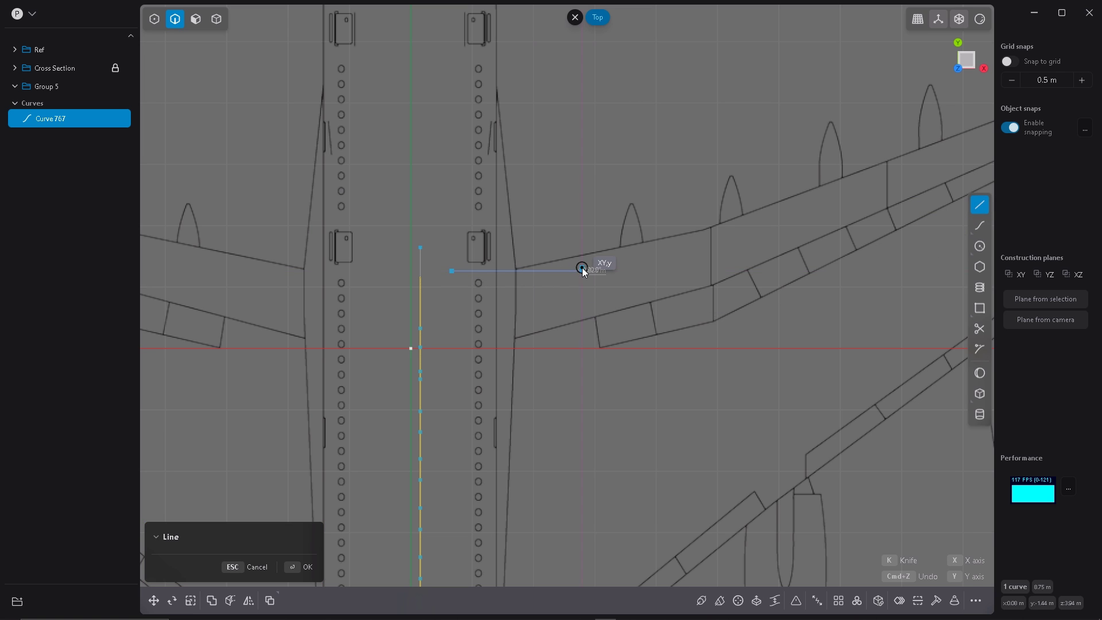
click(583, 269)
Step: Shift the new line about 0.019 m along Y
key(g)
drag(515, 227, 522, 246)
scroll(514, 263, up, 7)
scroll(521, 246, down, 5)
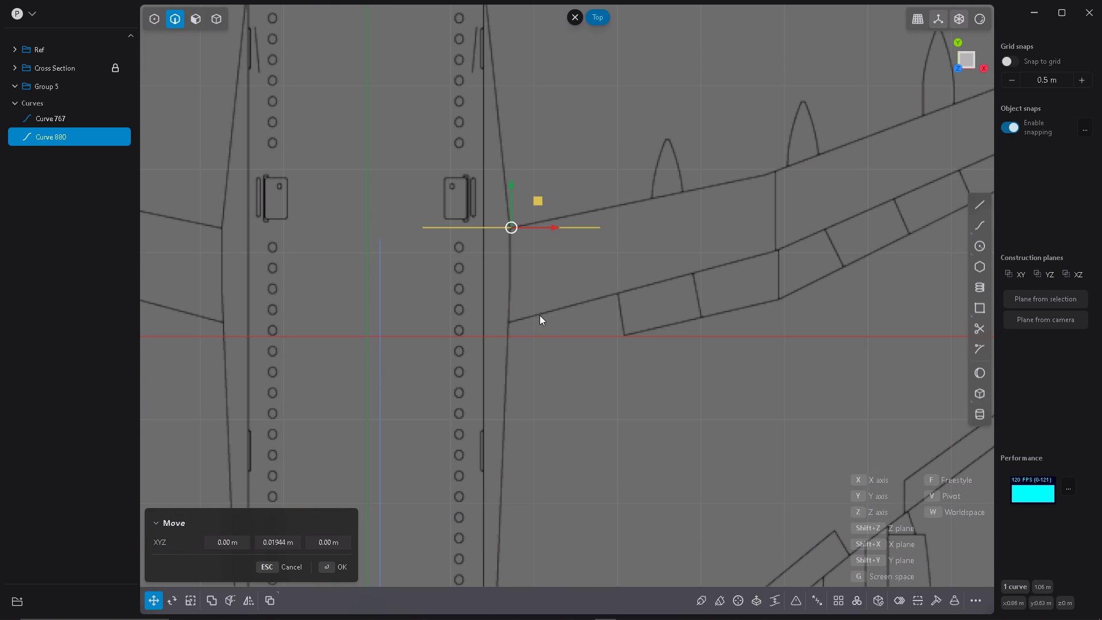
Step: In Right view, lower the marker line toward wing-root height and fine-tune its position
key(KP_3)
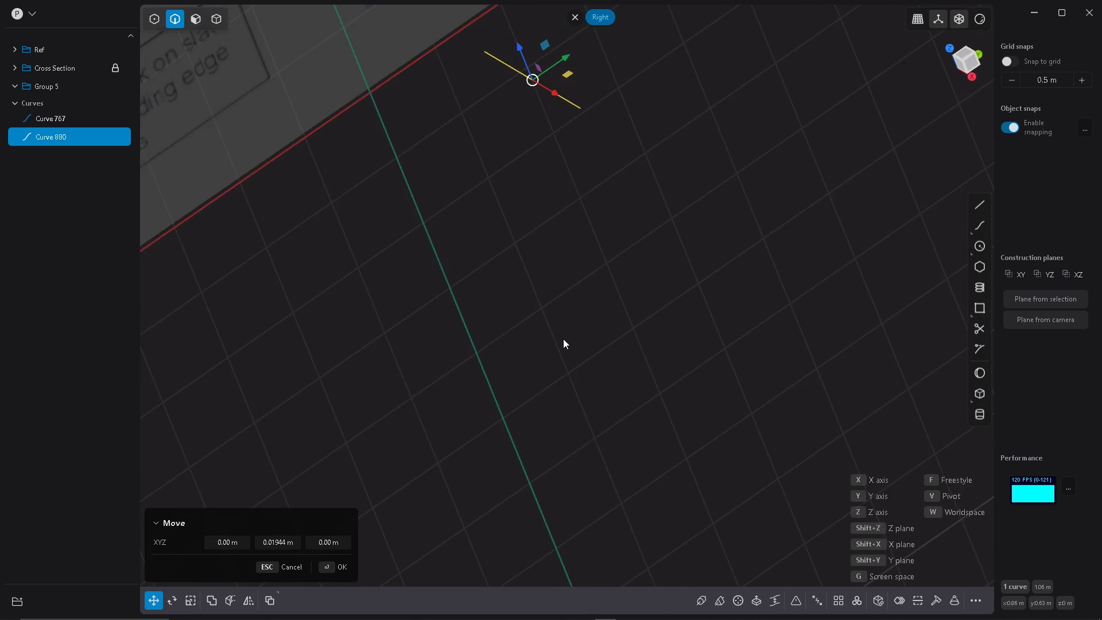
drag(616, 131, 601, 337)
scroll(629, 377, up, 5)
scroll(646, 387, up, 2)
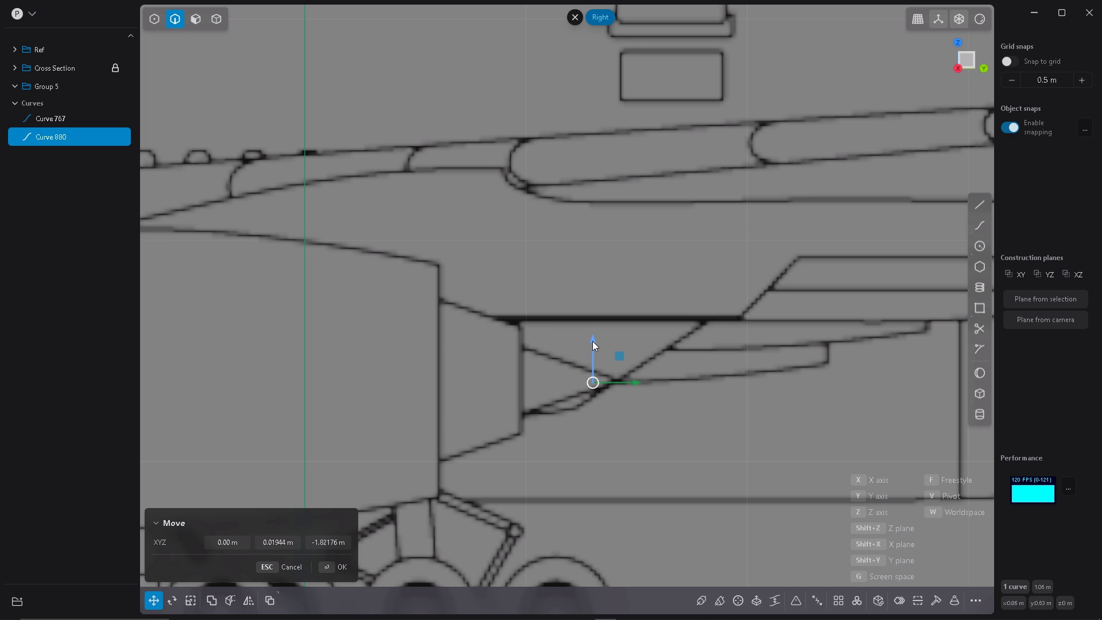
drag(595, 345, 593, 340)
drag(634, 380, 650, 379)
key(Return)
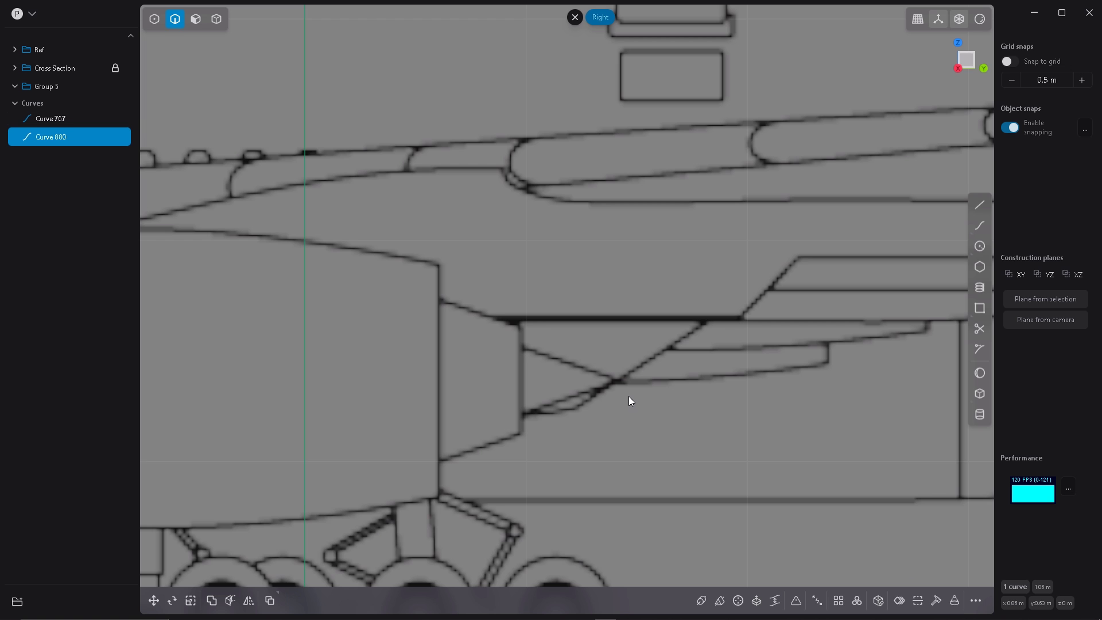
Step: Move the line down again to about −1.81 m at the wing root and confirm in perspective
scroll(580, 351, down, 10)
scroll(578, 349, down, 3)
key(g)
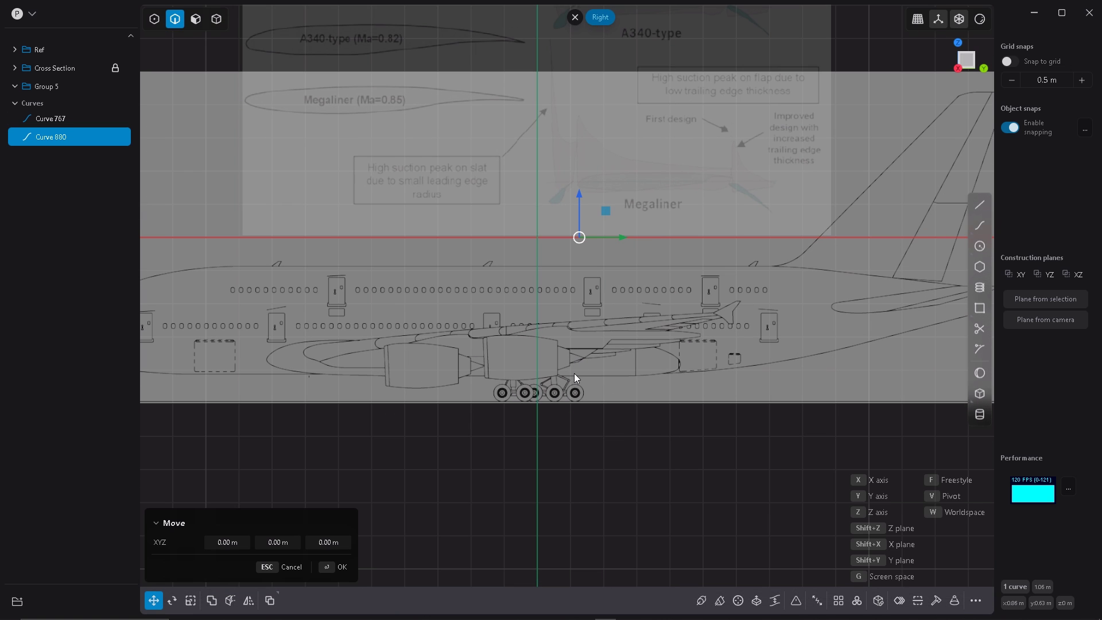
drag(581, 193, 583, 314)
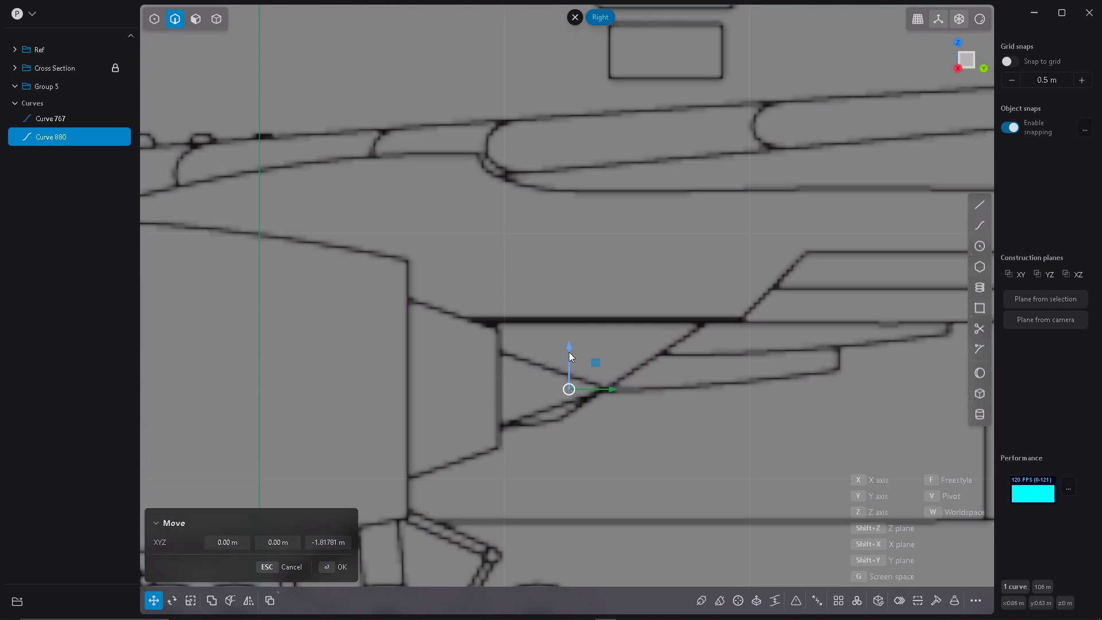
scroll(570, 346, down, 10)
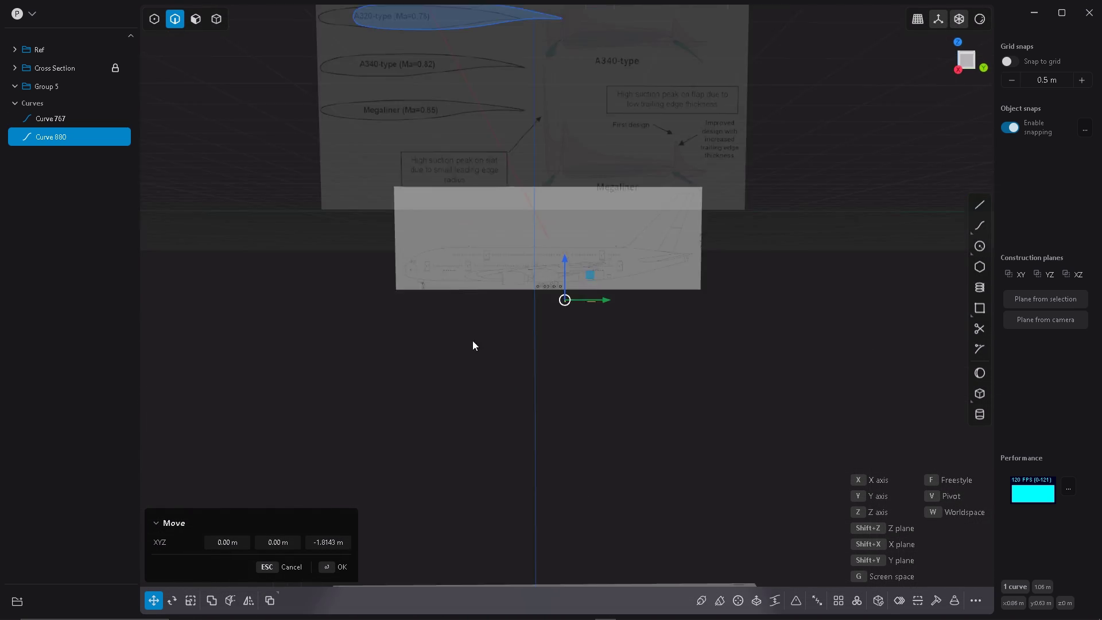
middle_drag(473, 343, 543, 376)
middle_drag(549, 321, 559, 292)
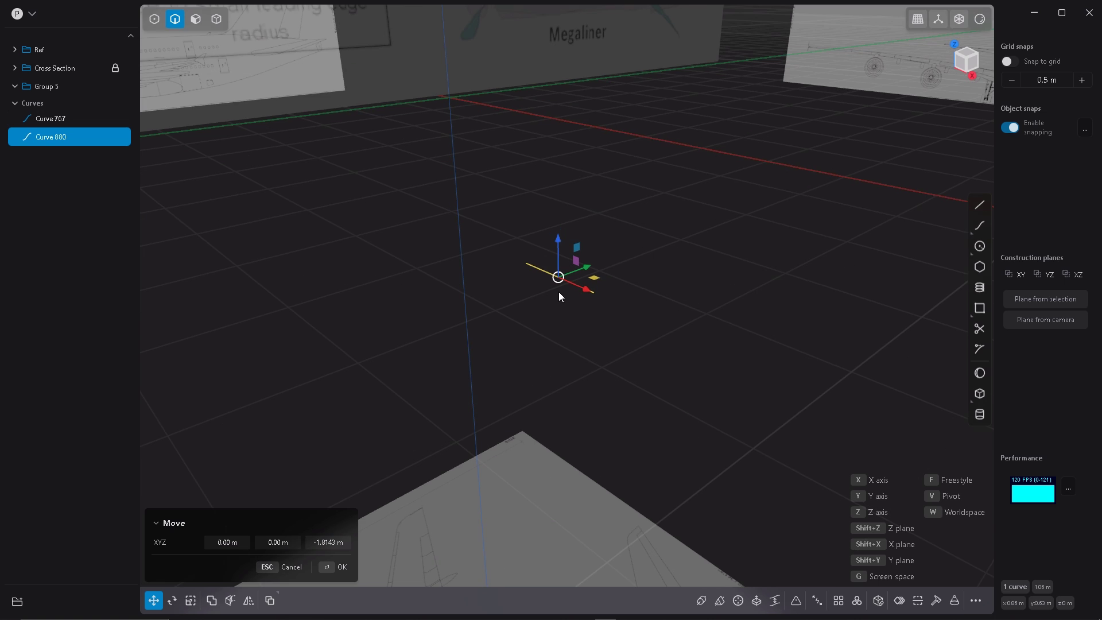
click(556, 334)
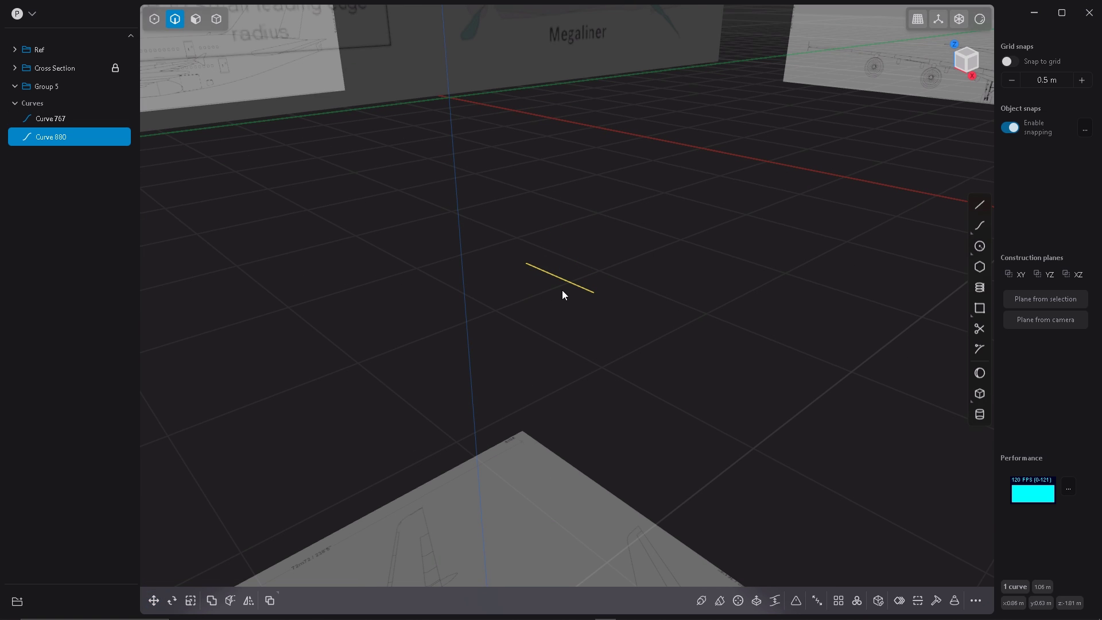
Step: Duplicate the marker line, rotate the copy 90° about Y, and select both lines
key(ctrl+d)
key(r)
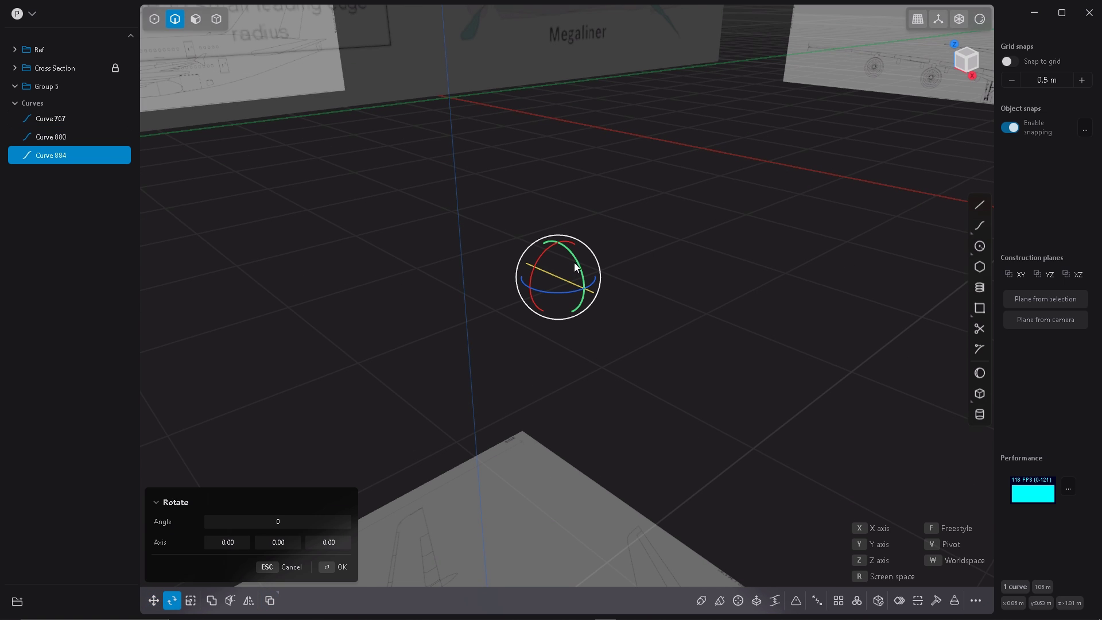
drag(576, 258, 503, 226)
key(Return)
mouse_move(544, 333)
middle_down()
mouse_move(627, 336)
mouse_move(553, 336)
middle_up()
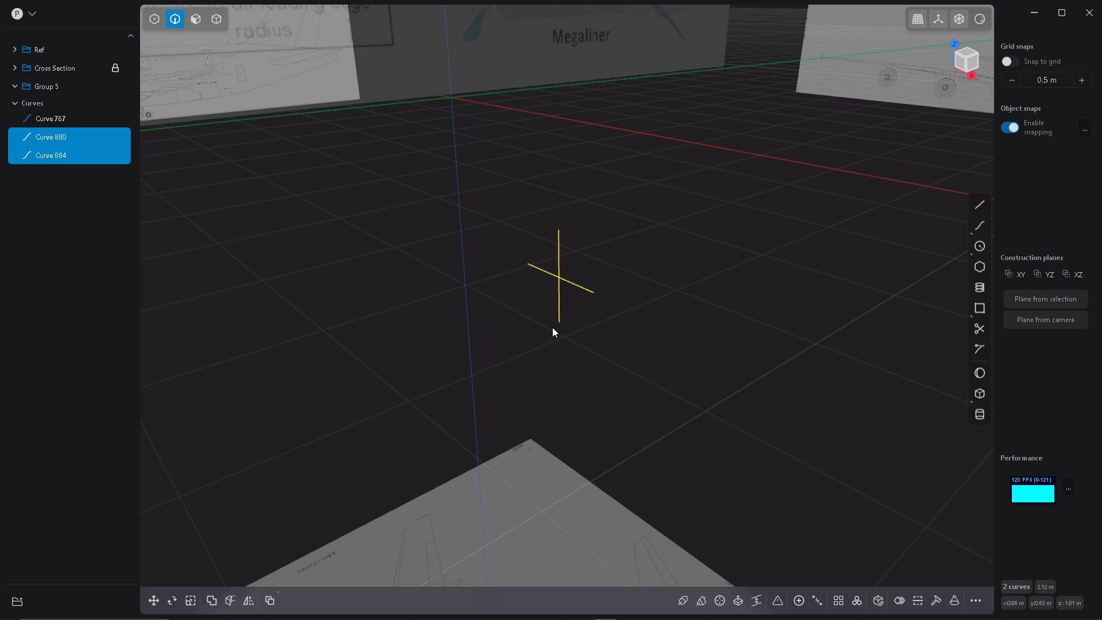
key(KP_3)
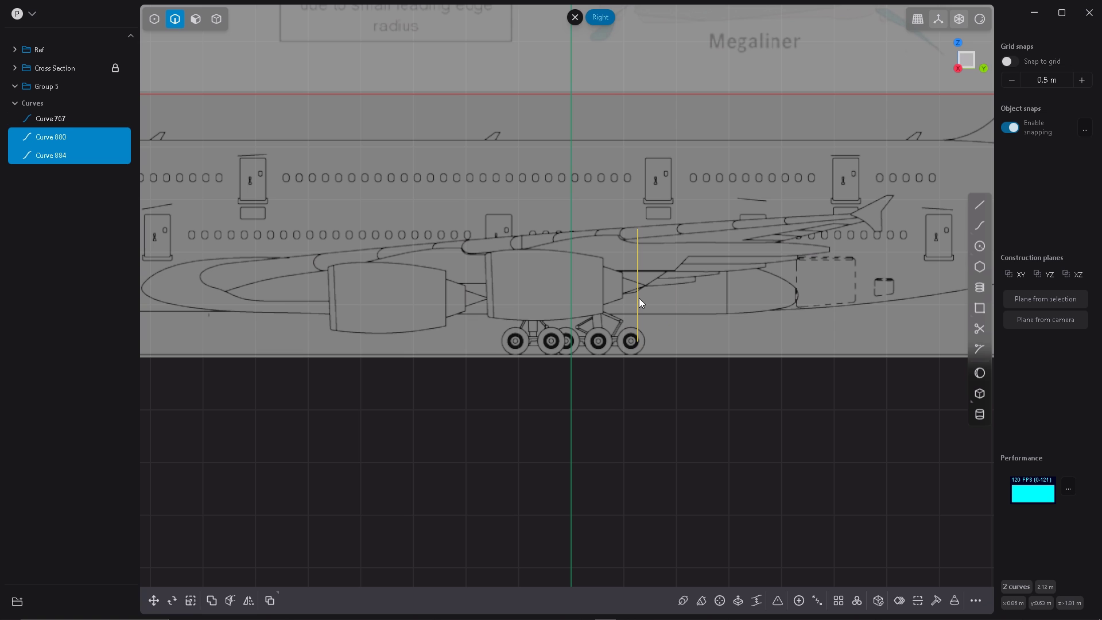
Step: Duplicate Curves 880 and 884 and slide all four markers along X toward the fuselage in front view
key(ctrl+d)
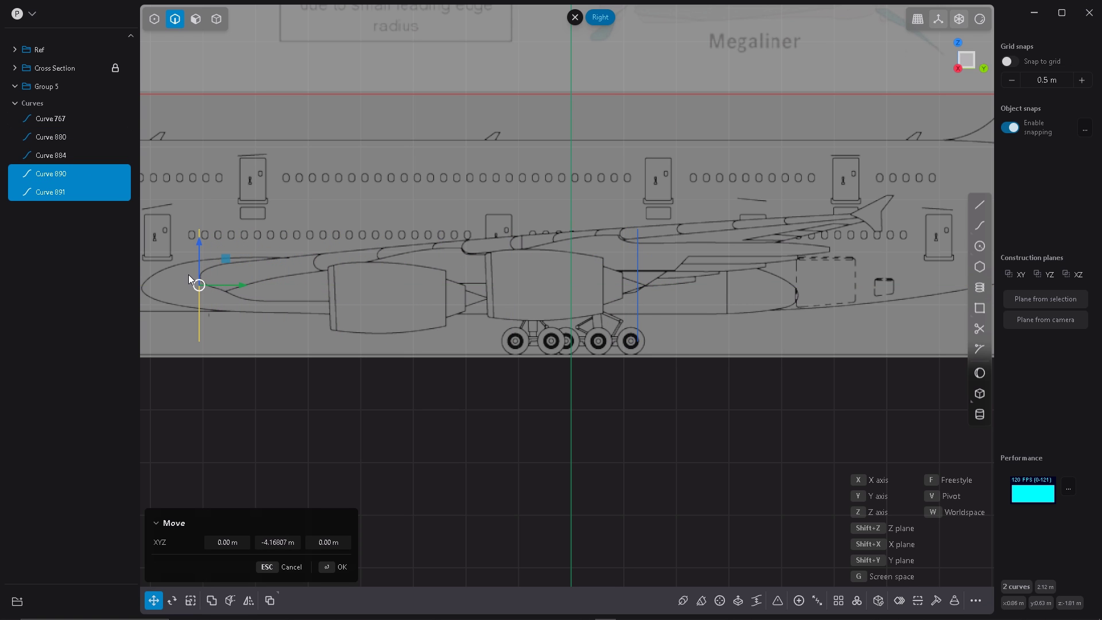
scroll(189, 277, up, 5)
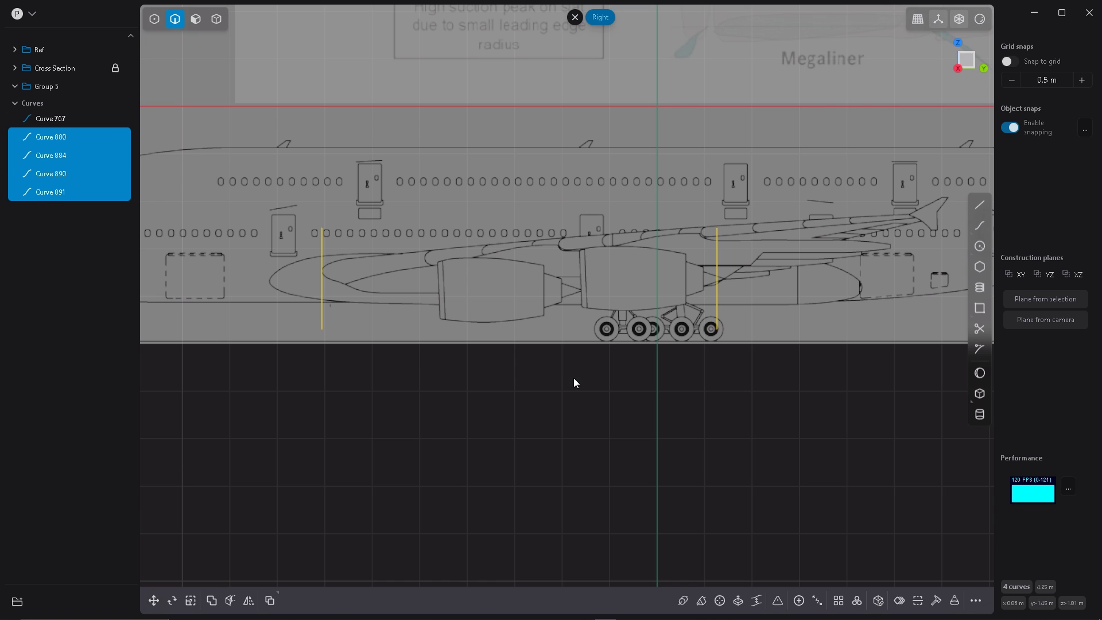
key(KP_1)
key(g)
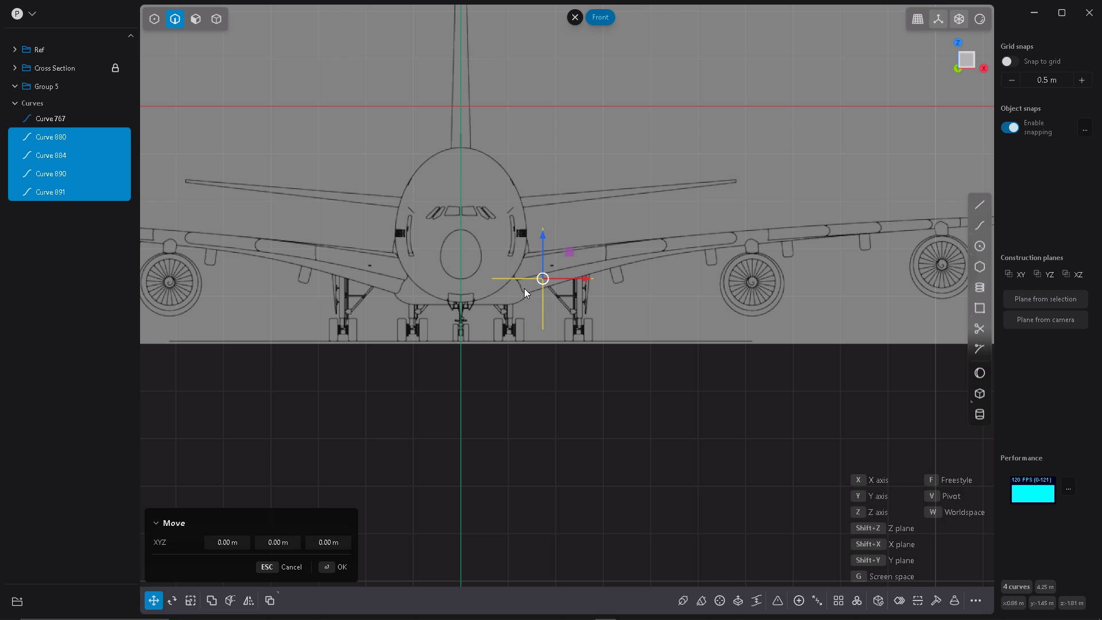
scroll(524, 291, up, 6)
key(x)
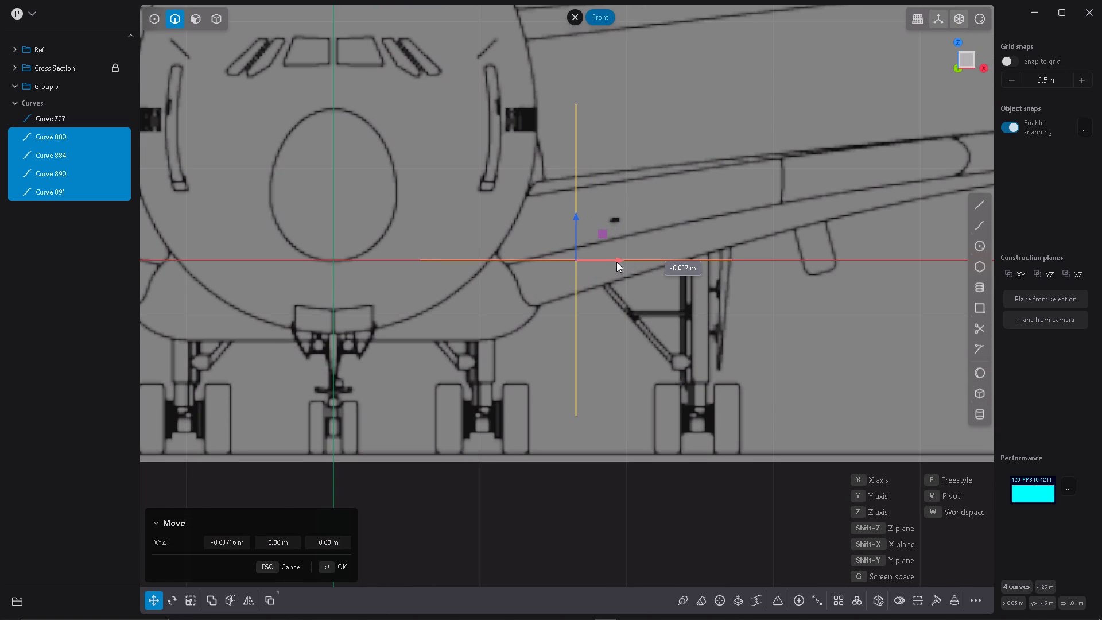
drag(616, 262, 566, 266)
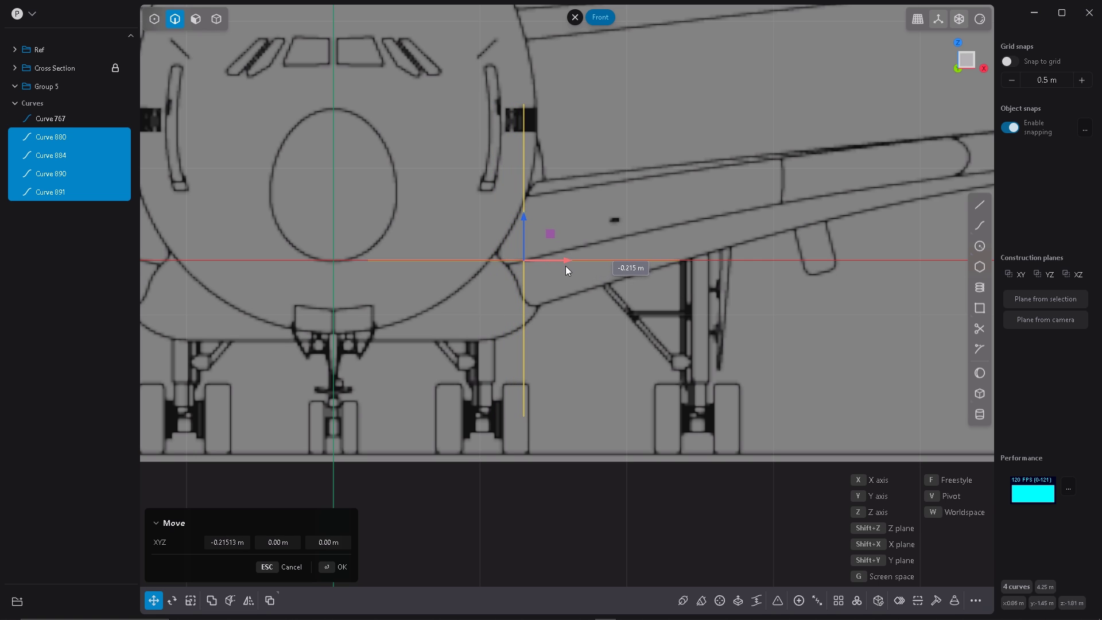
click(566, 267)
Step: Fine-tune the markers in top view to about −0.194 m in X, then pick Curve 767
key(KP_7)
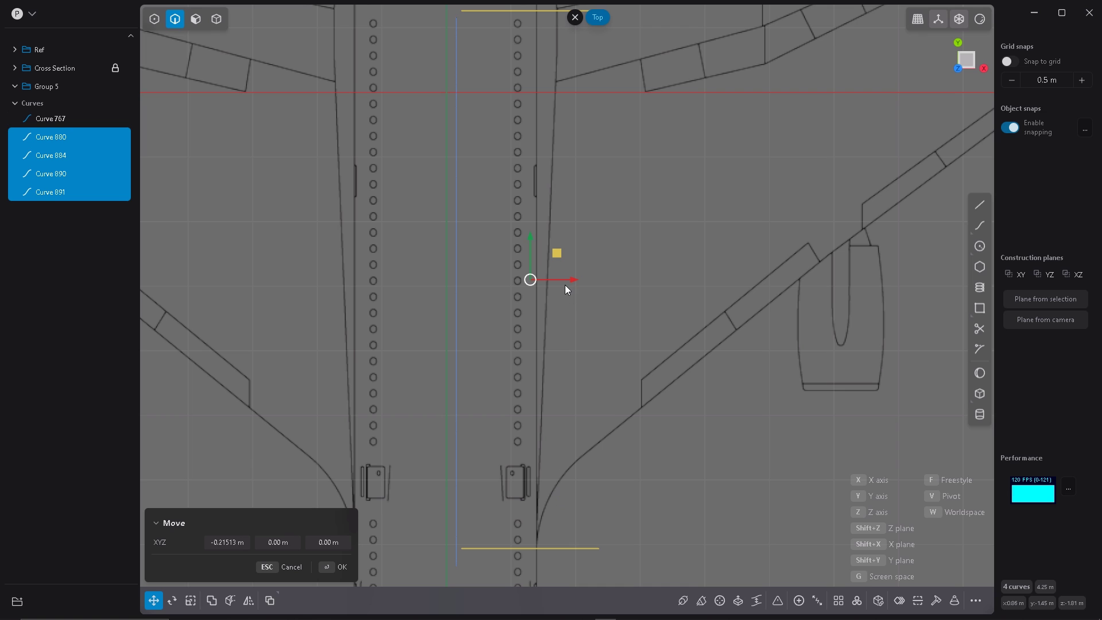
drag(570, 280, 573, 279)
scroll(514, 327, down, 3)
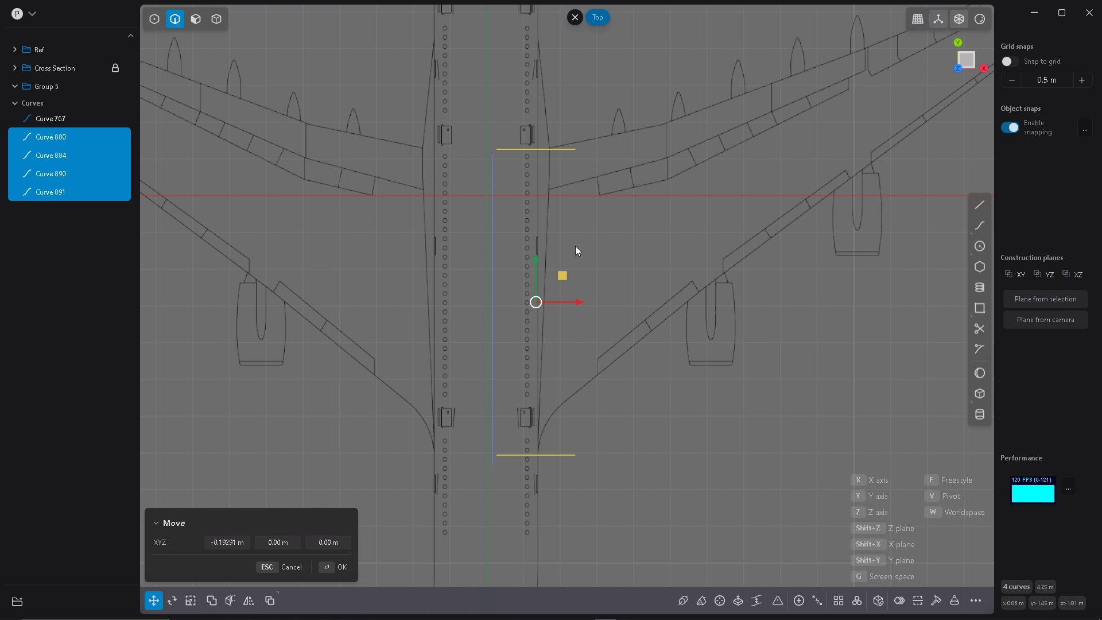
click(492, 273)
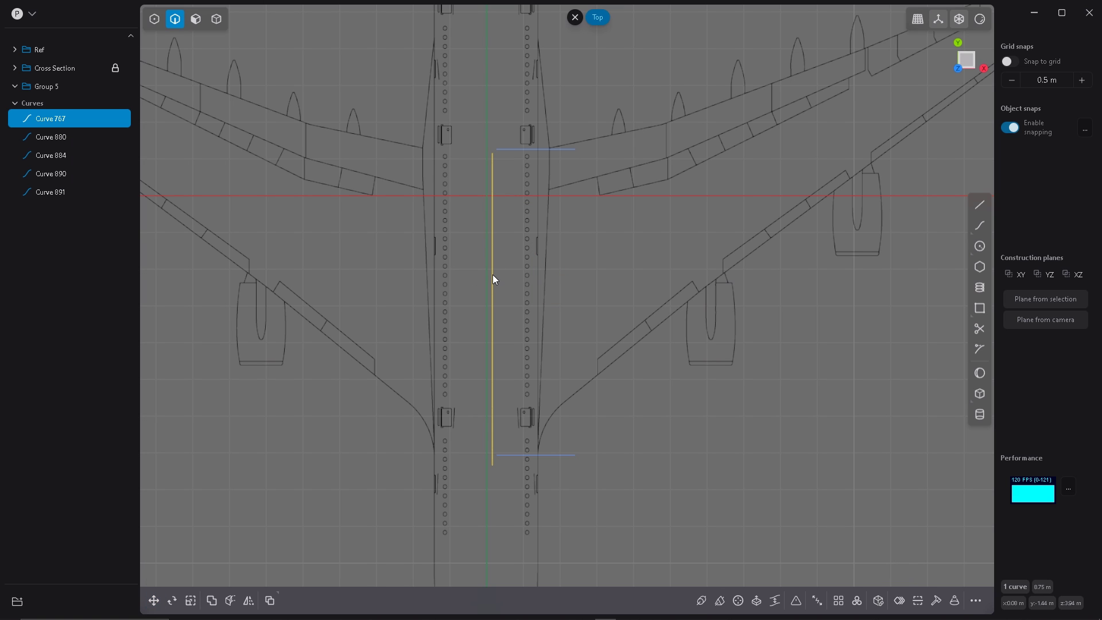
Step: Move Curve 767, pivoting at its top endpoint, onto the wing-root marker line
key(g)
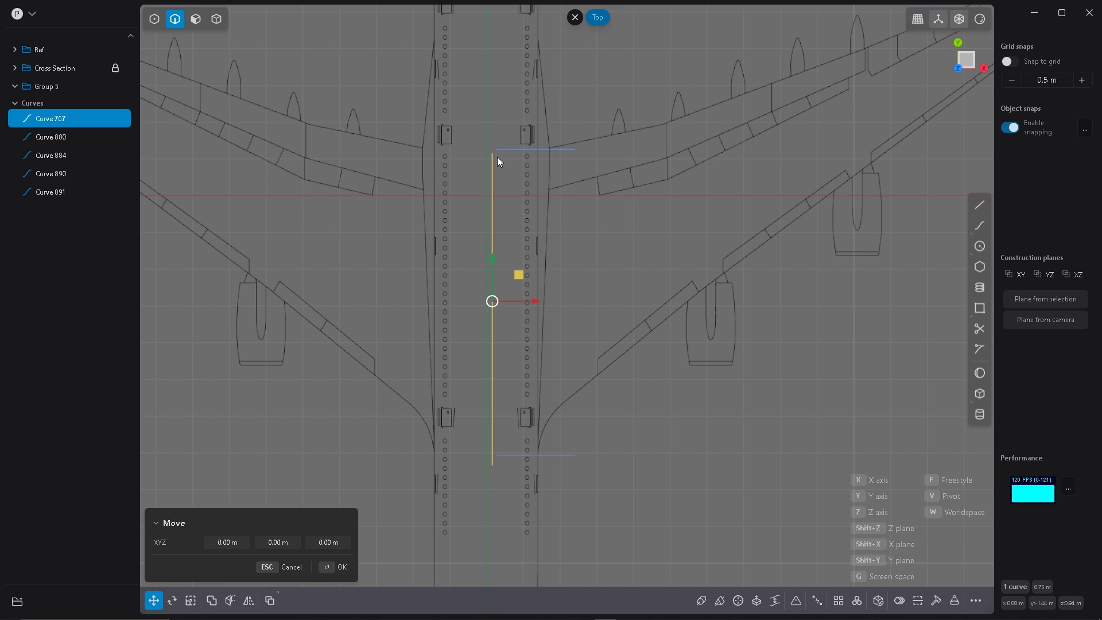
key(v)
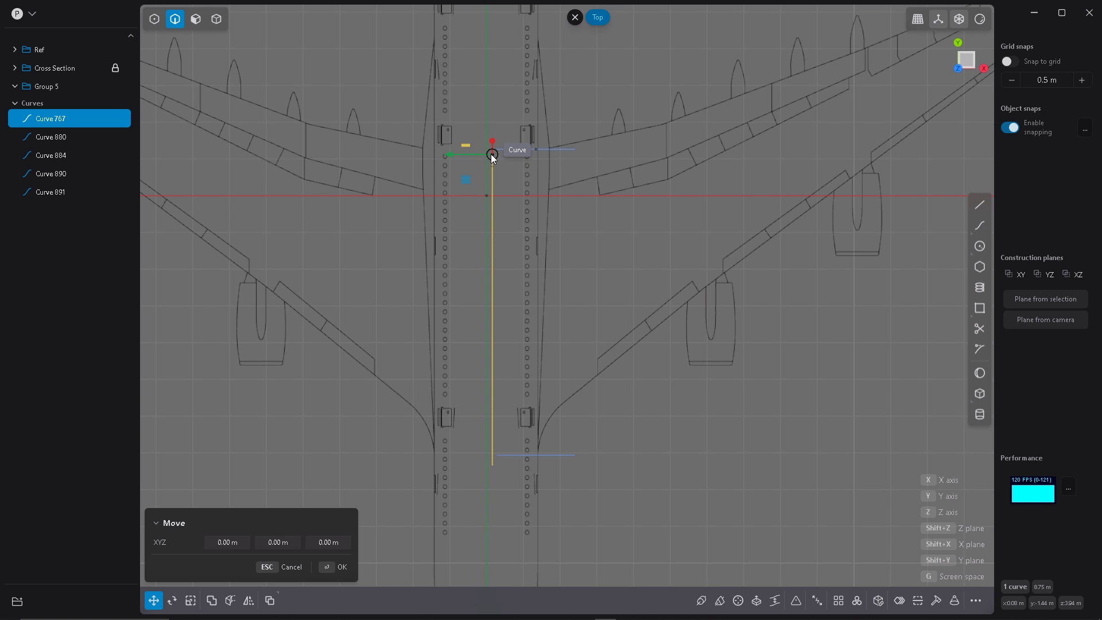
click(492, 155)
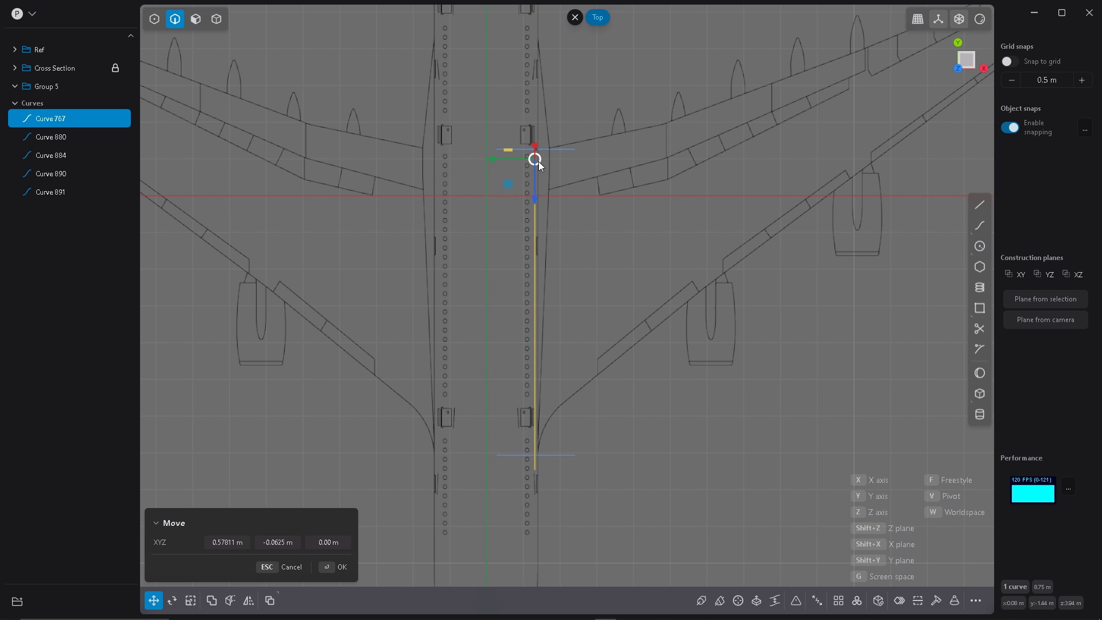
click(535, 154)
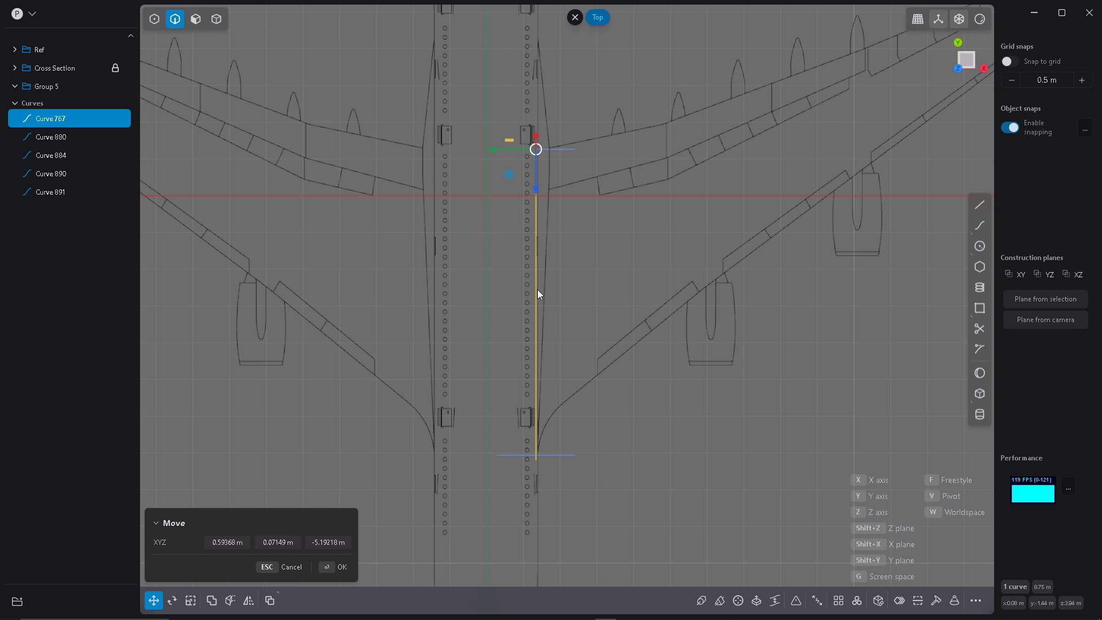
middle_drag(643, 353, 506, 267)
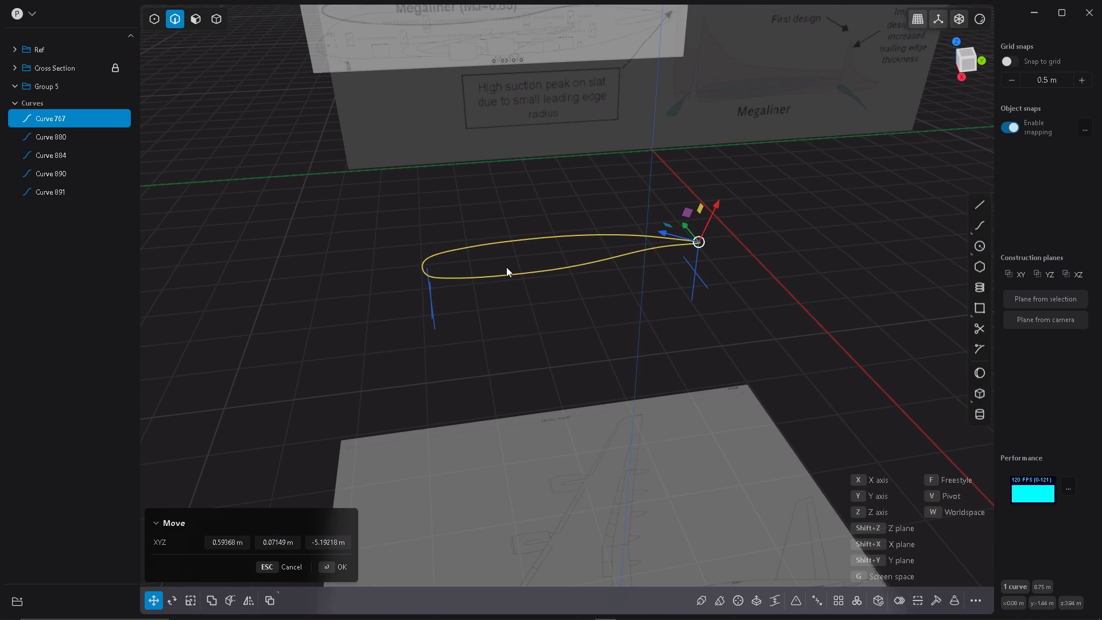
key(Return)
Step: Snap the airfoil's trailing edge onto the marker cross intersection
middle_drag(564, 335, 712, 341)
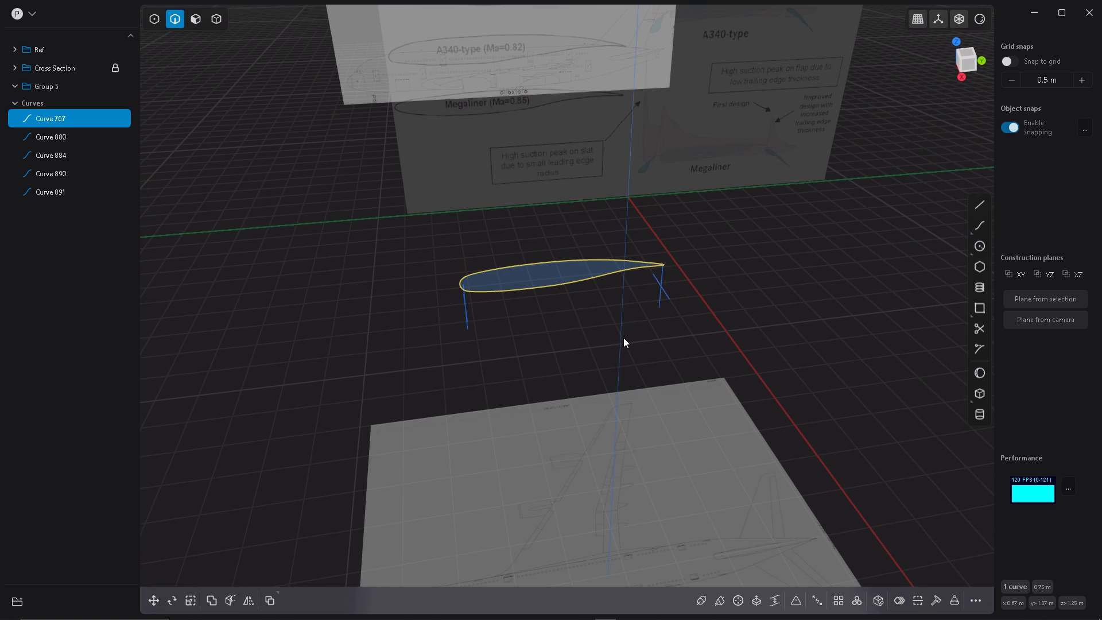
middle_drag(624, 343, 618, 266)
scroll(652, 261, up, 8)
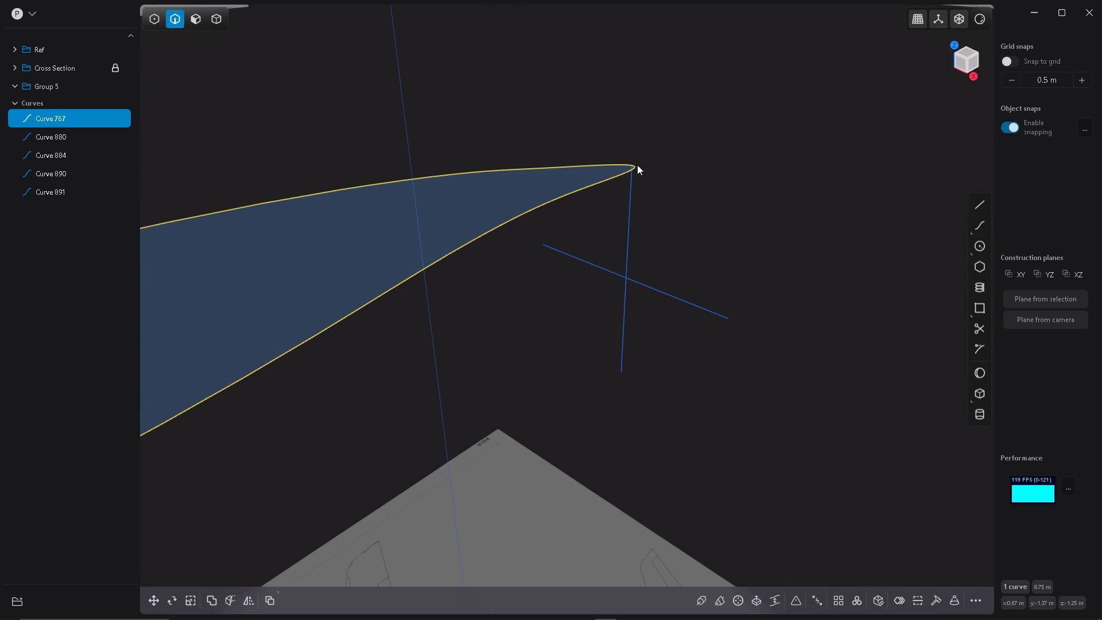
key(g)
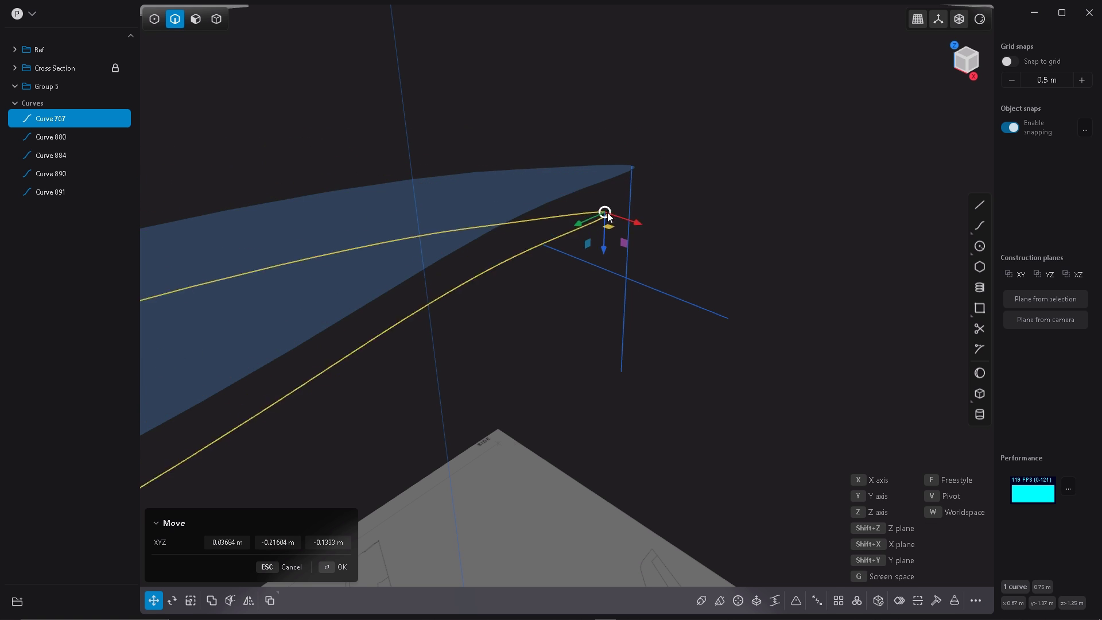
click(626, 279)
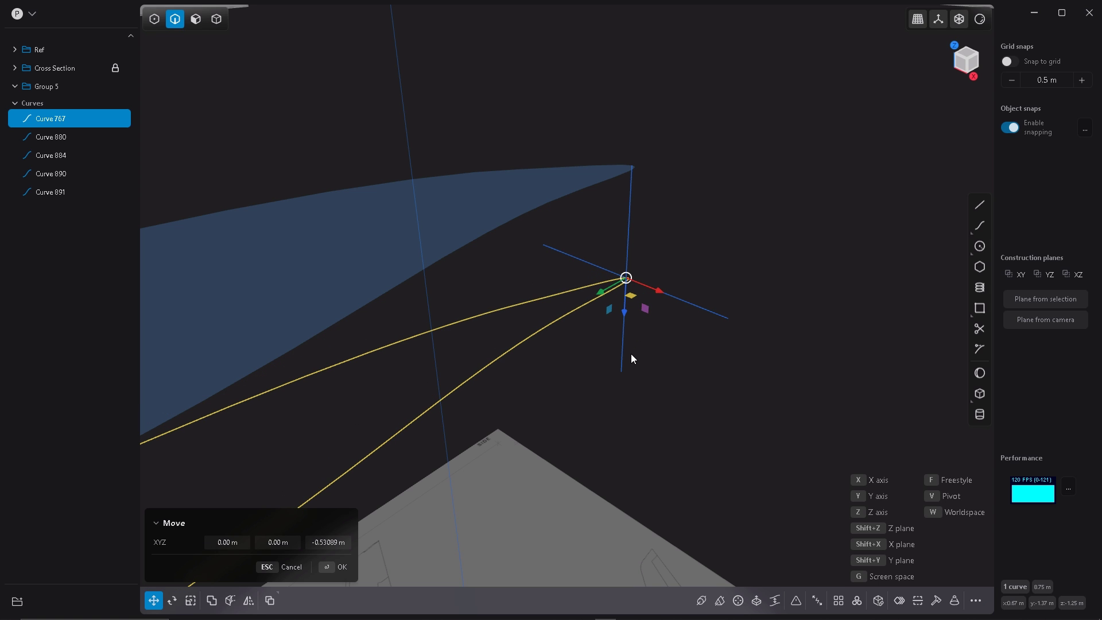
middle_drag(632, 354, 516, 286)
key(Return)
Step: Move the airfoil again to align its other edge in its final placement
scroll(422, 234, down, 3)
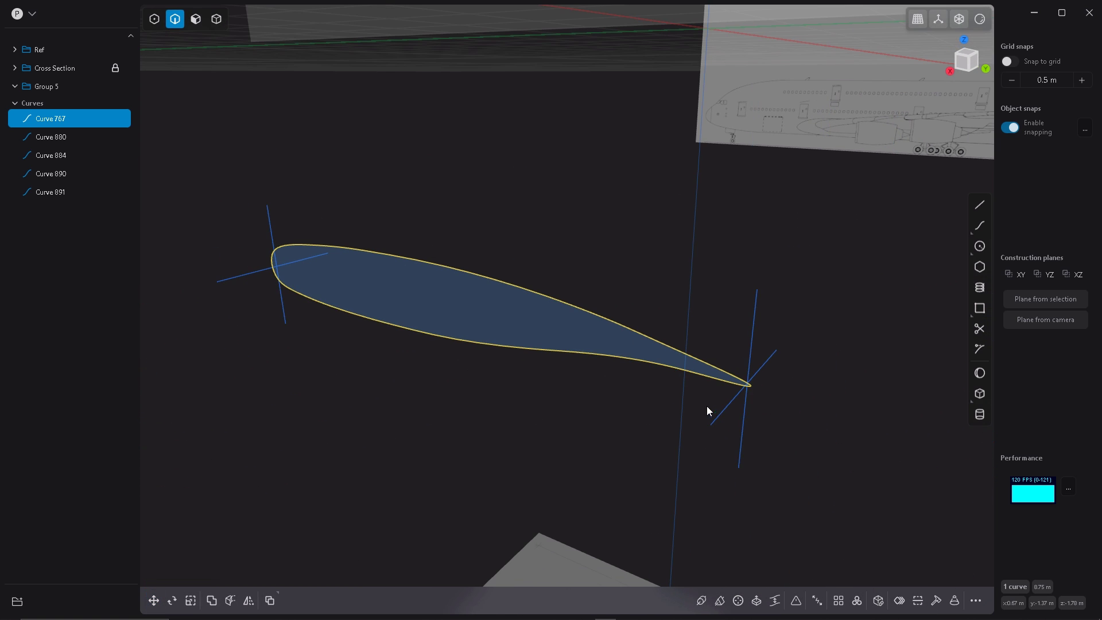
scroll(760, 395, up, 10)
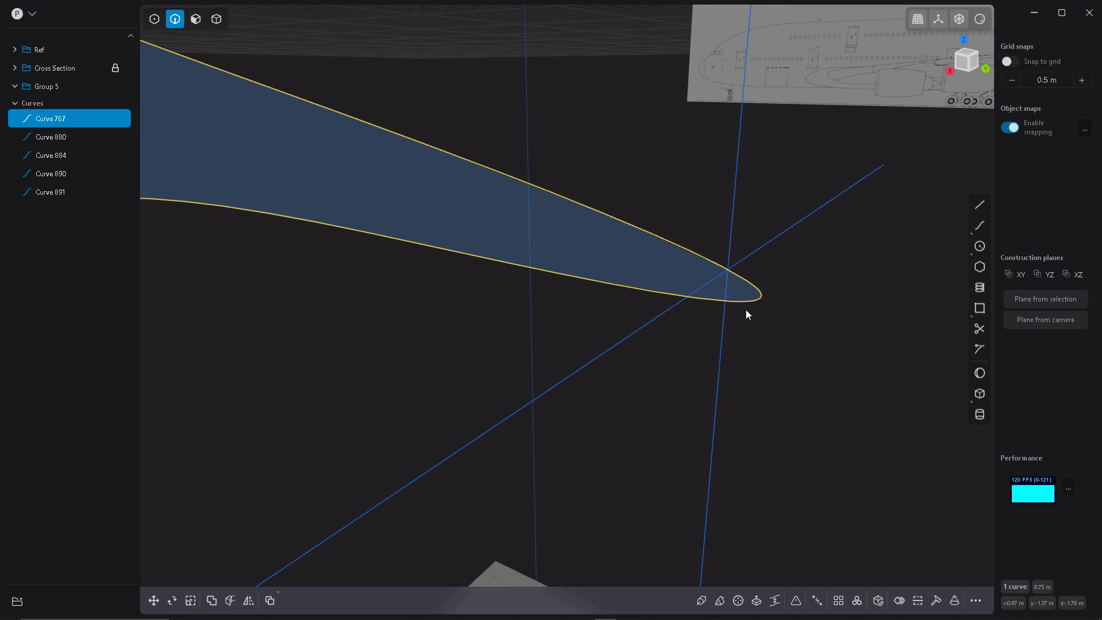
key(g)
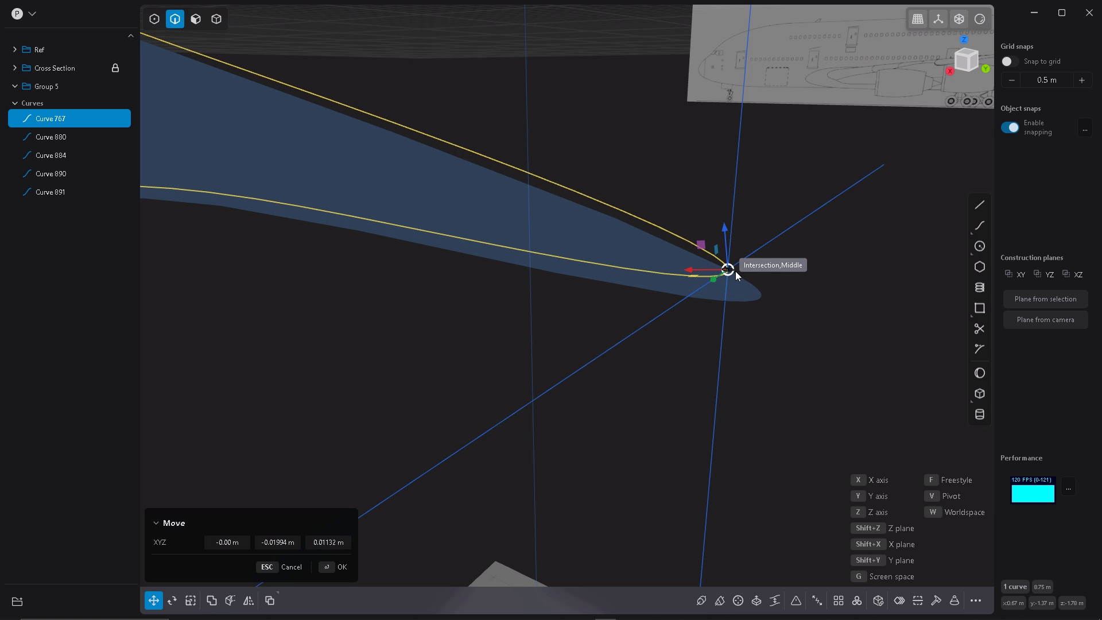
key(Return)
Step: Box-select the airfoil together with all the marker curves
middle_drag(671, 308, 660, 263)
scroll(660, 263, down, 5)
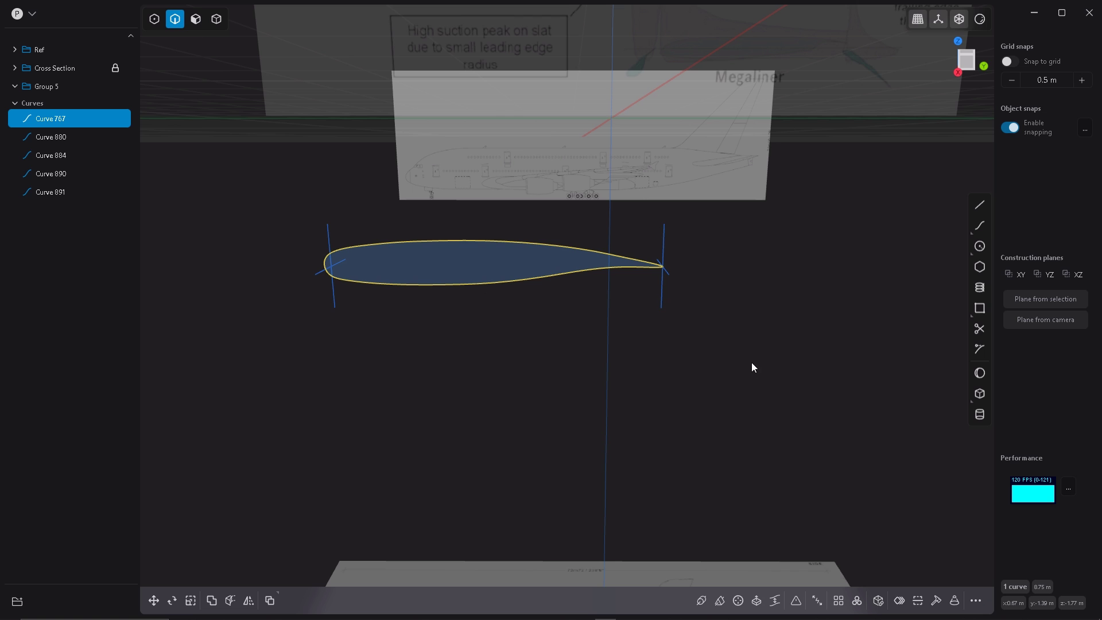
drag(739, 344, 274, 222)
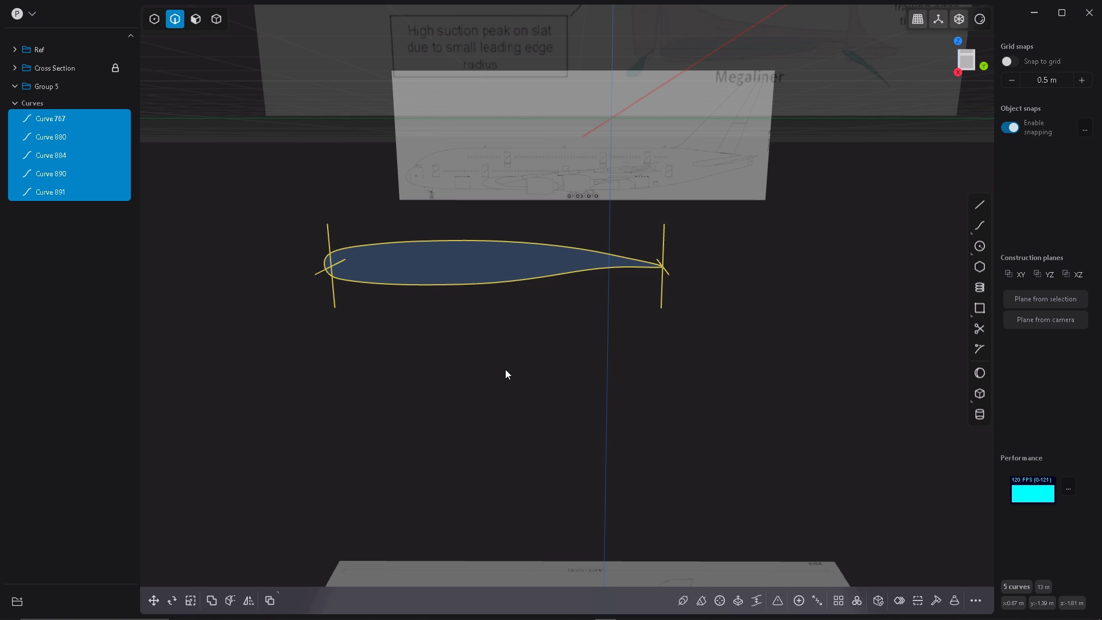
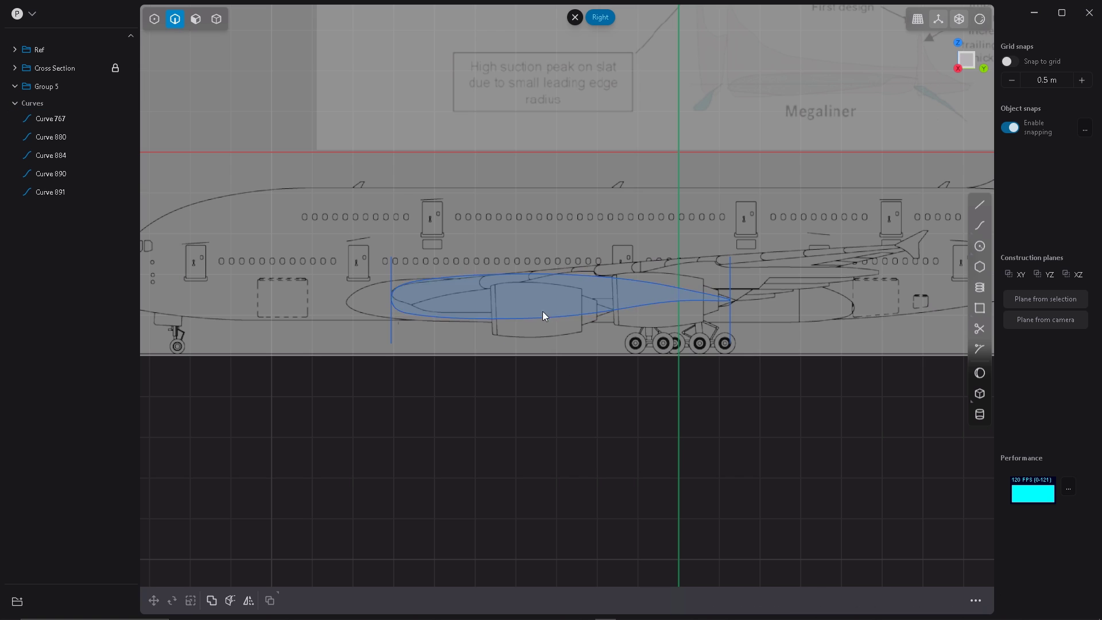
Step: In front view, select airfoil section Curve 767 and duplicate it
key(KP_1)
click(540, 295)
shift+middle_drag(620, 312, 441, 222)
scroll(440, 222, down, 3)
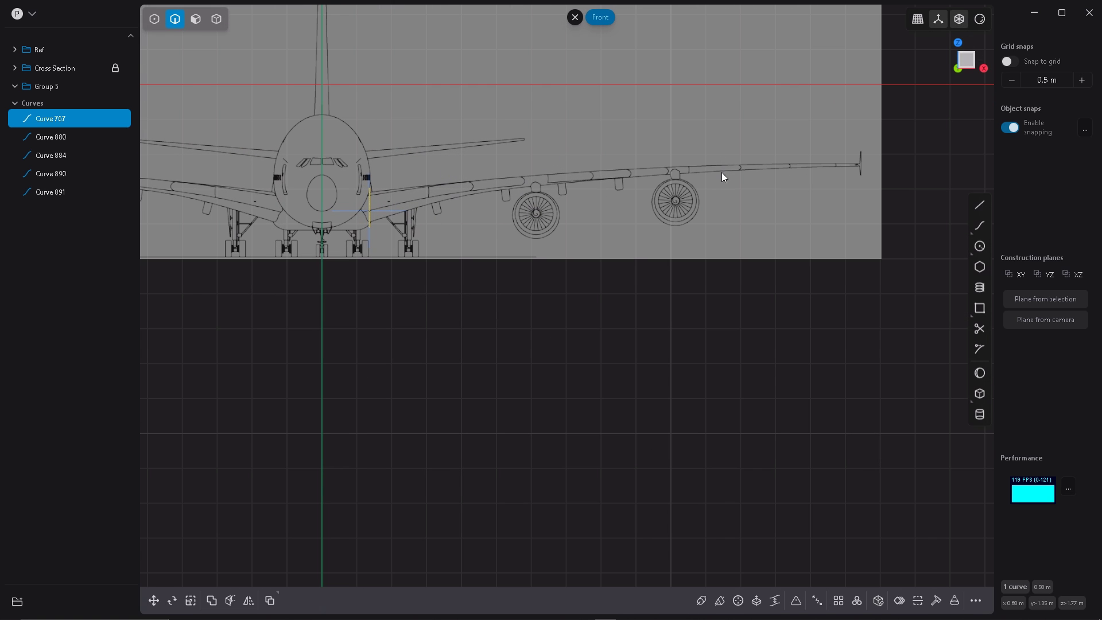
key(ctrl+d)
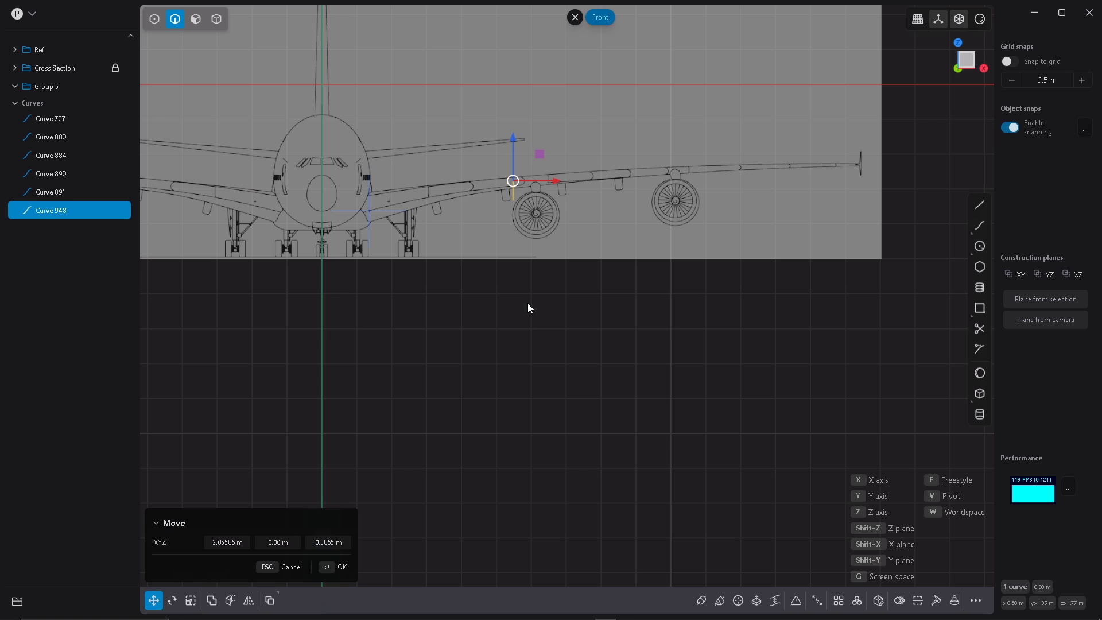
Step: In top view, move the copy along Y and snap its end-point pivot onto the wing's leading edge
key(KP_7)
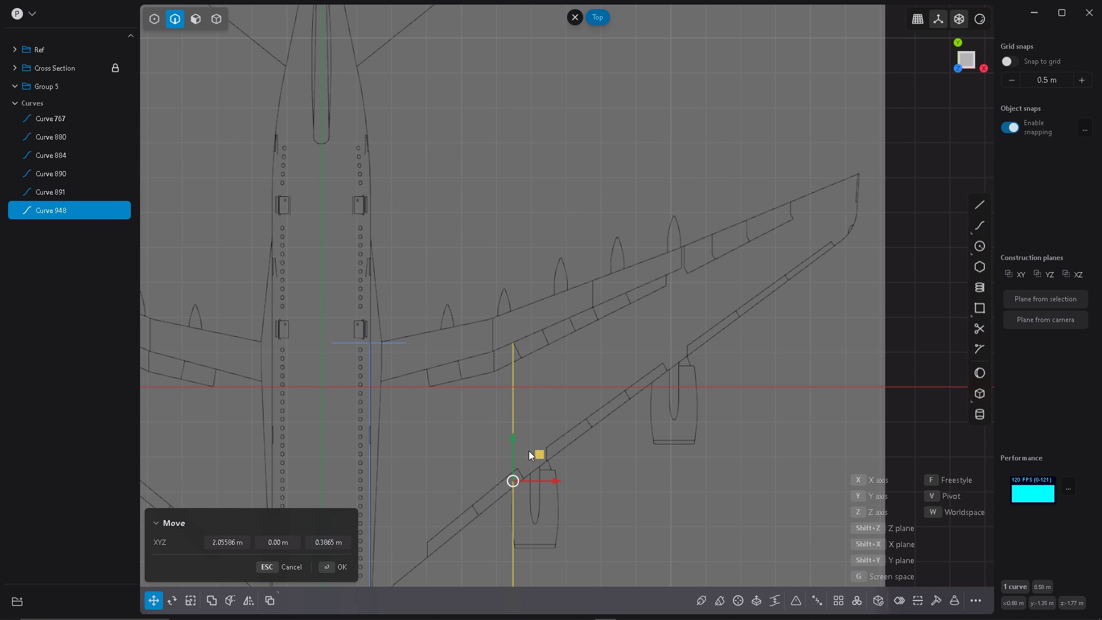
drag(512, 441, 523, 398)
scroll(522, 398, up, 3)
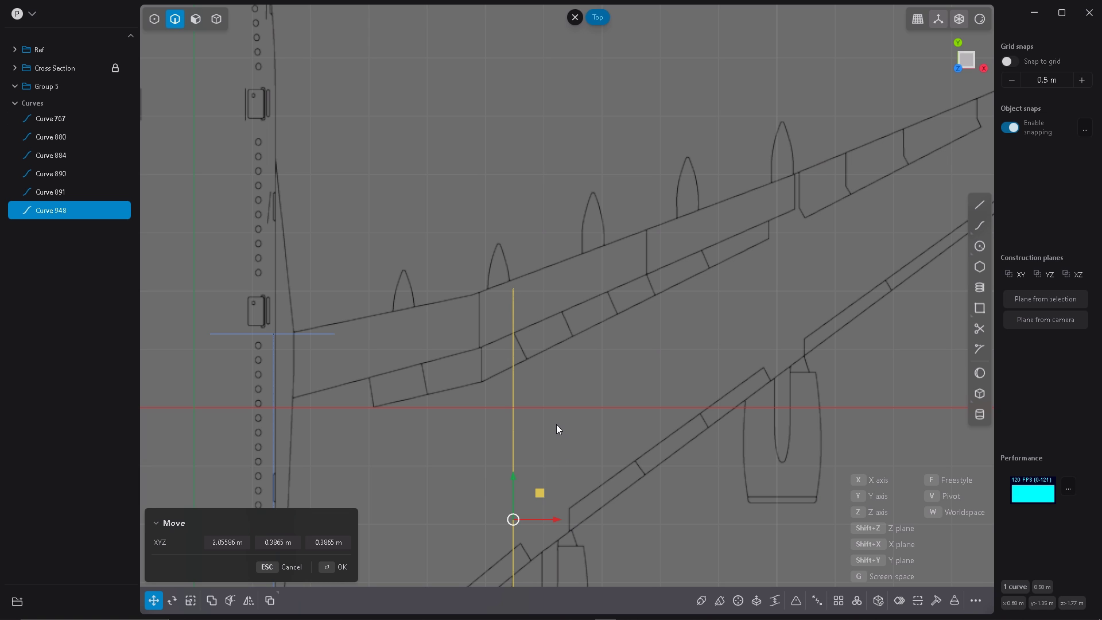
key(v)
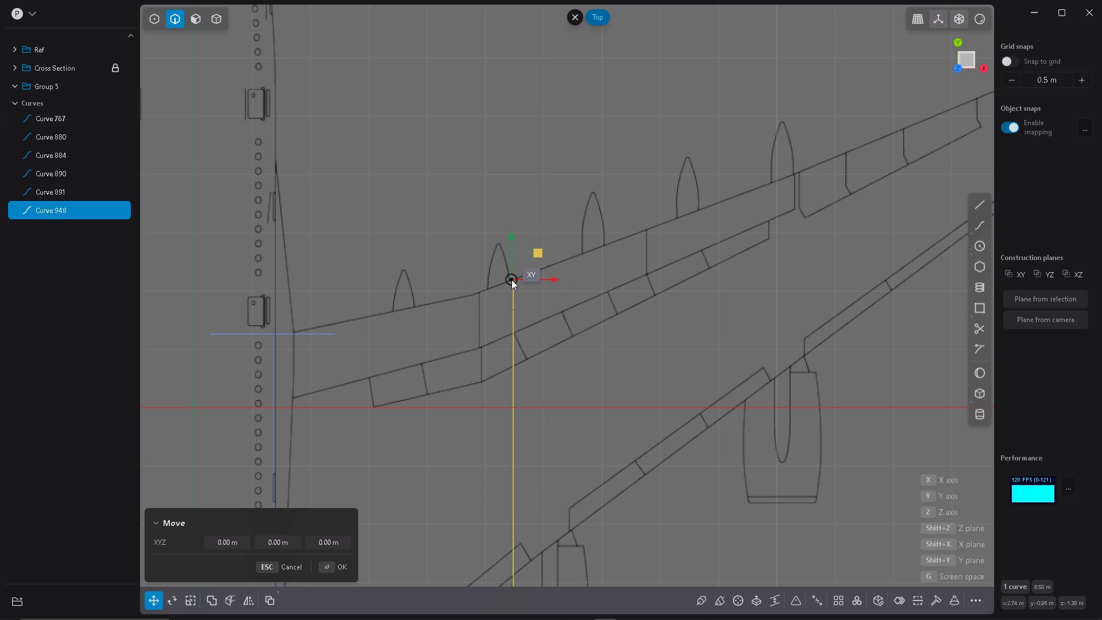
click(513, 287)
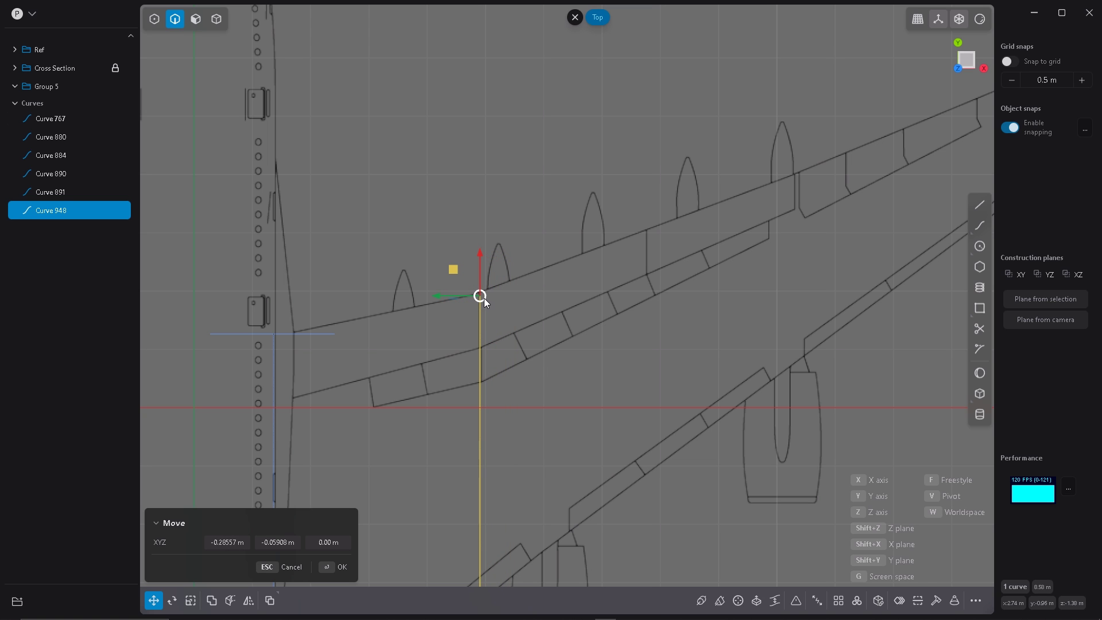
scroll(484, 298, up, 6)
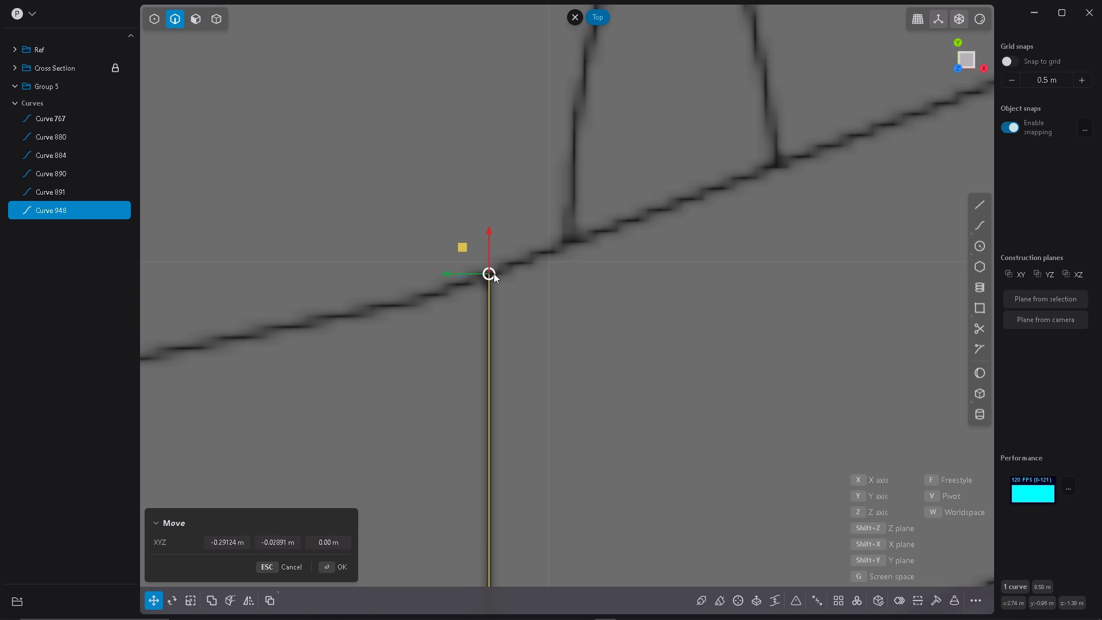
scroll(479, 170, down, 8)
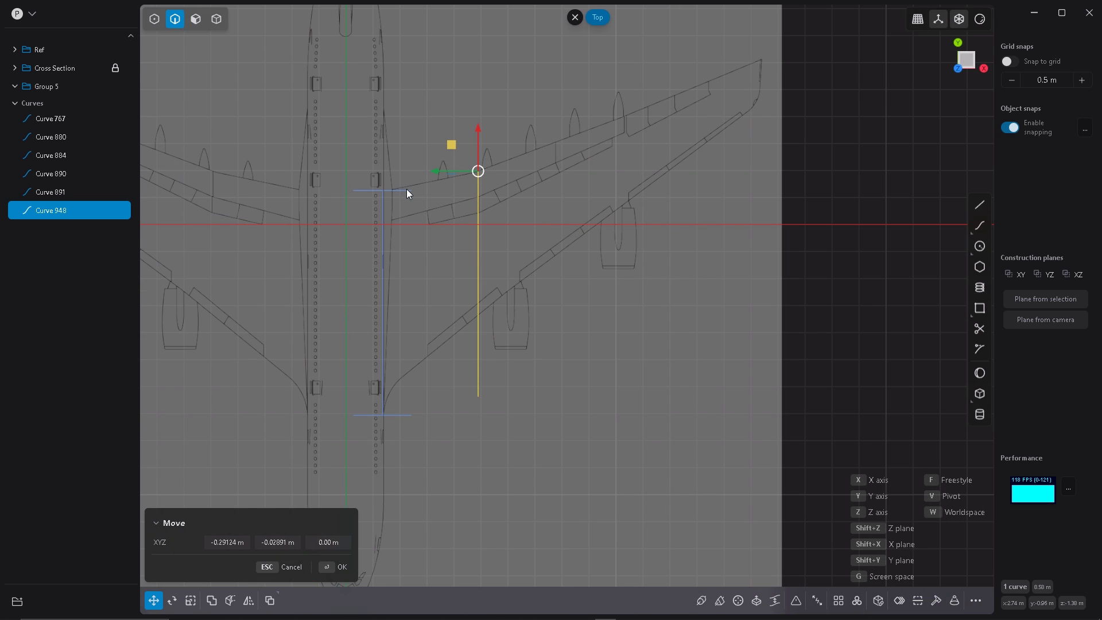
shift+middle_drag(494, 293, 488, 346)
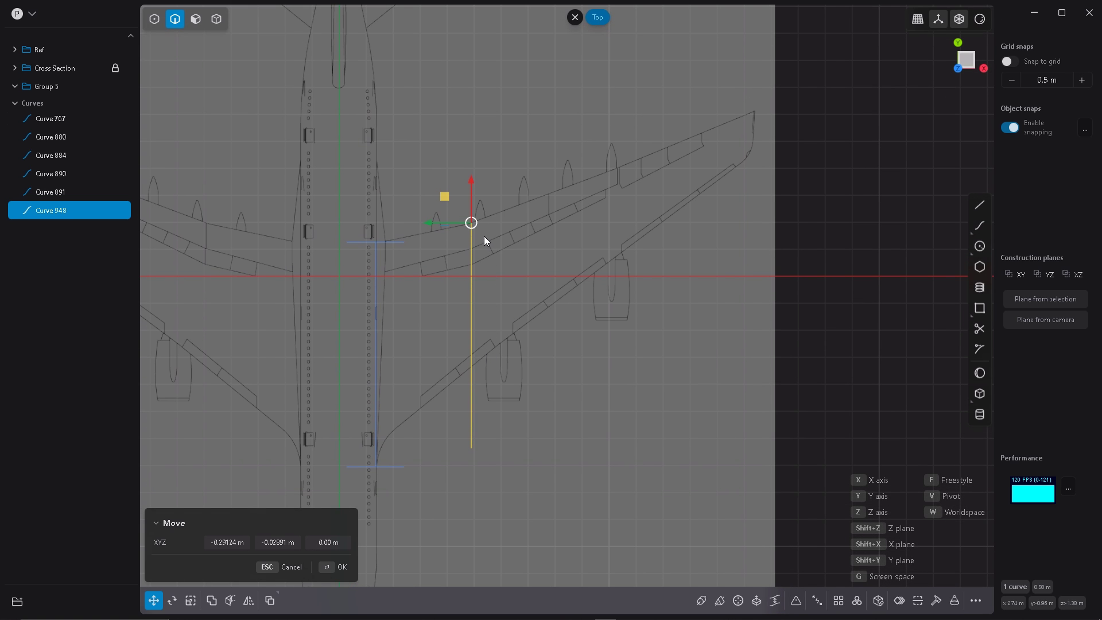
key(s)
scroll(483, 244, up, 5)
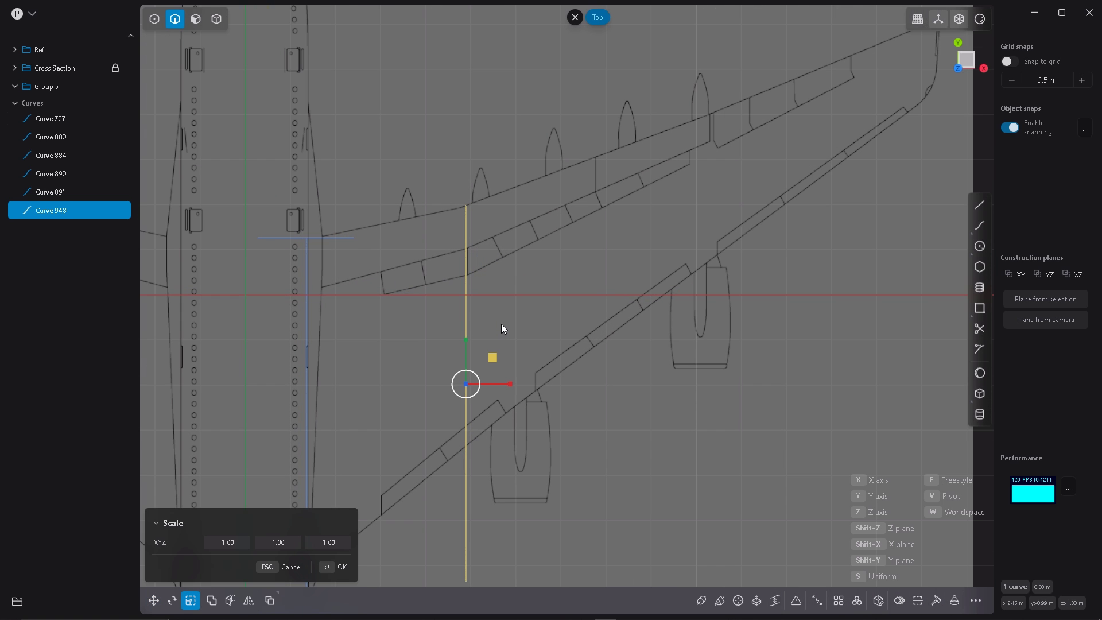
Step: Scale Curve 948 uniformly to 0.64073 about its leading-edge endpoint, then duplicate it as Curve 963
key(v)
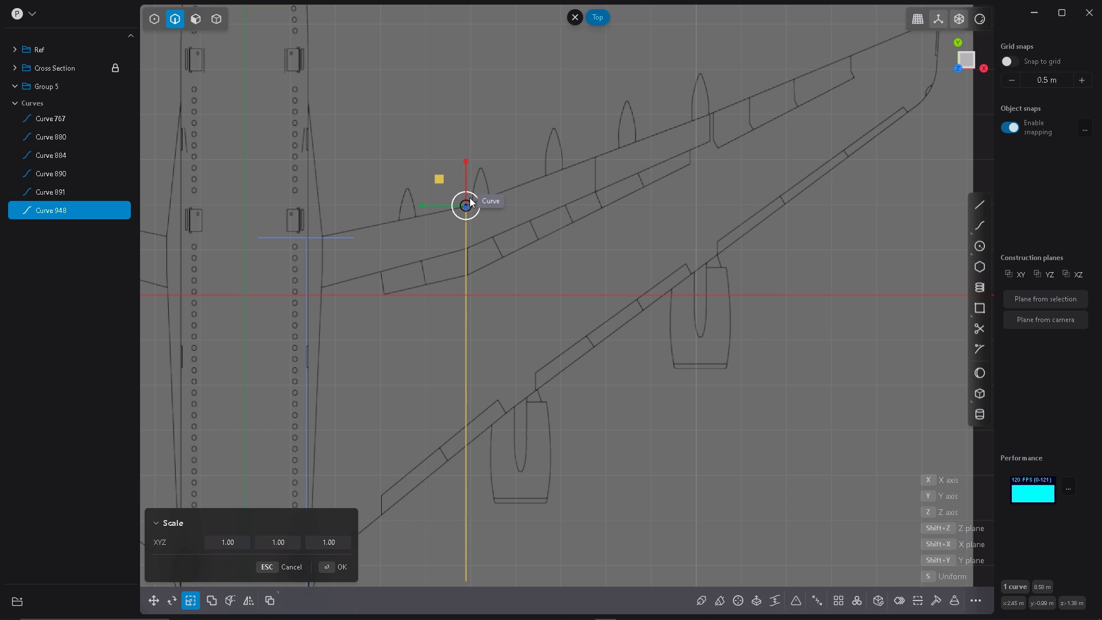
click(470, 202)
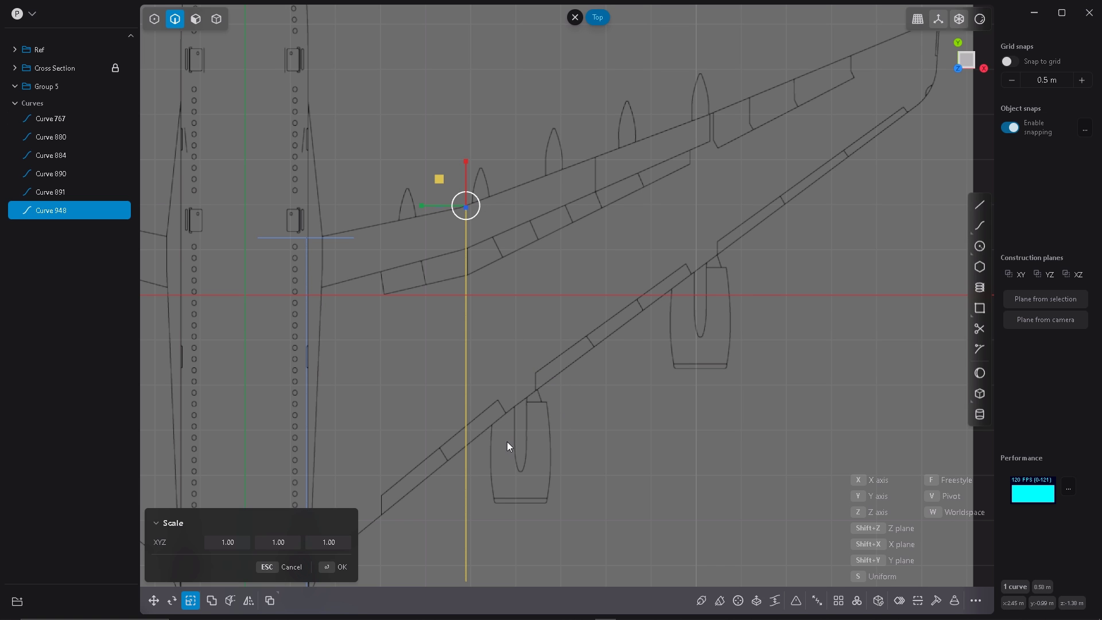
scroll(456, 508, up, 8)
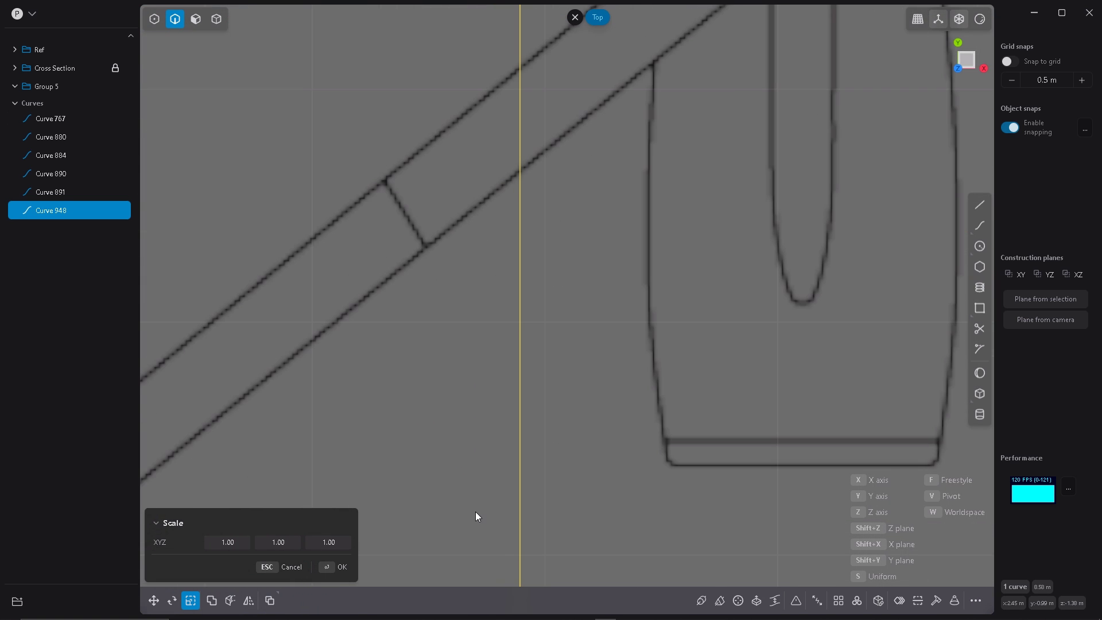
scroll(476, 511, down, 3)
scroll(469, 469, up, 2)
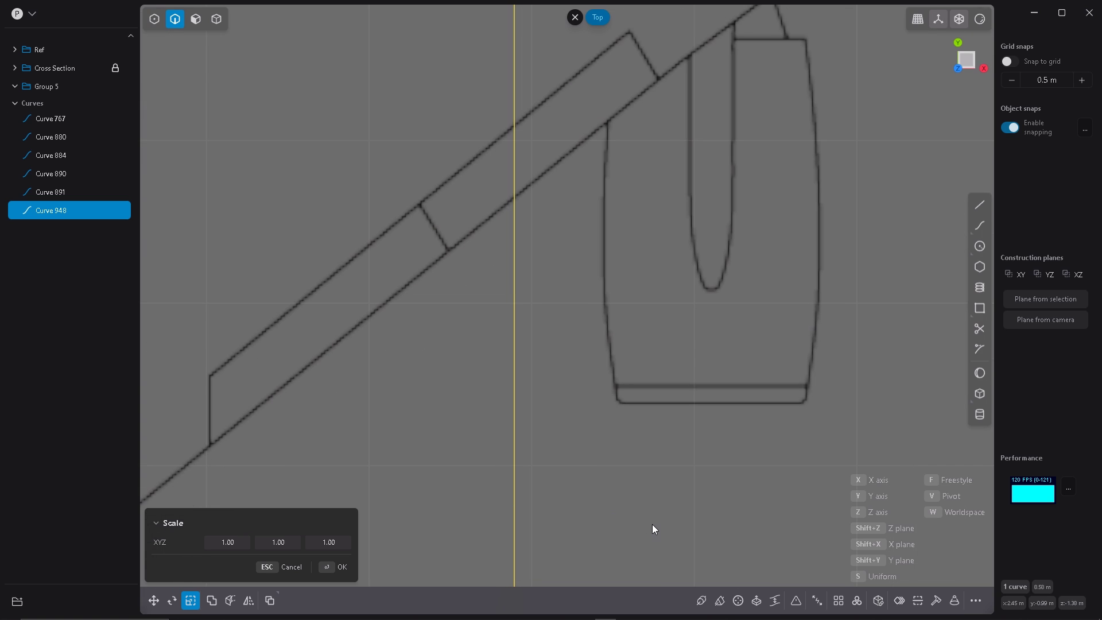
key(s)
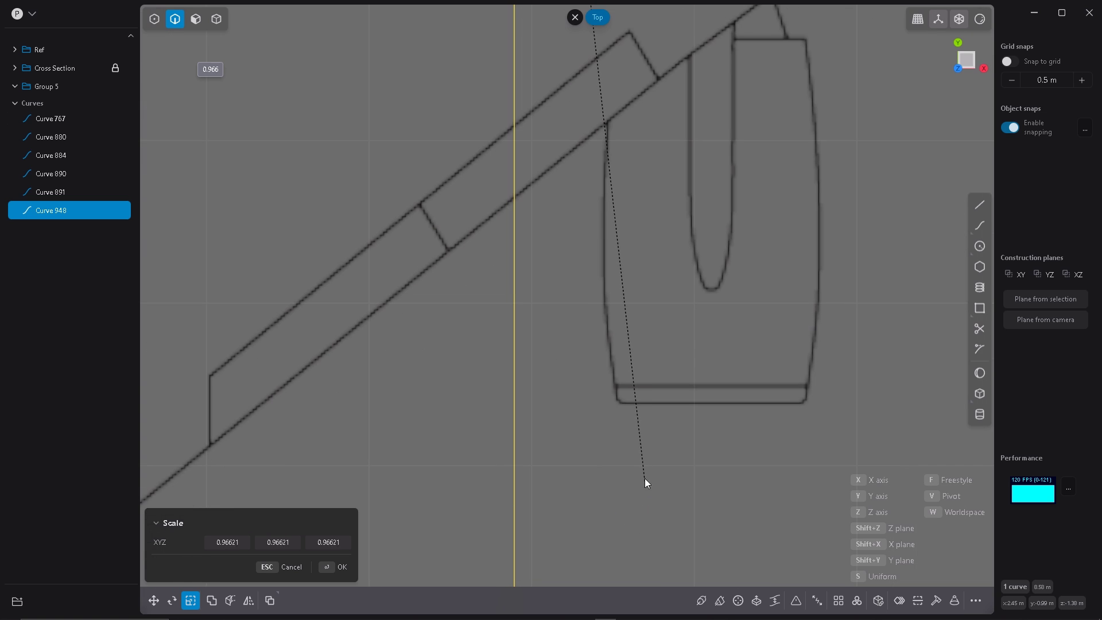
click(551, 98)
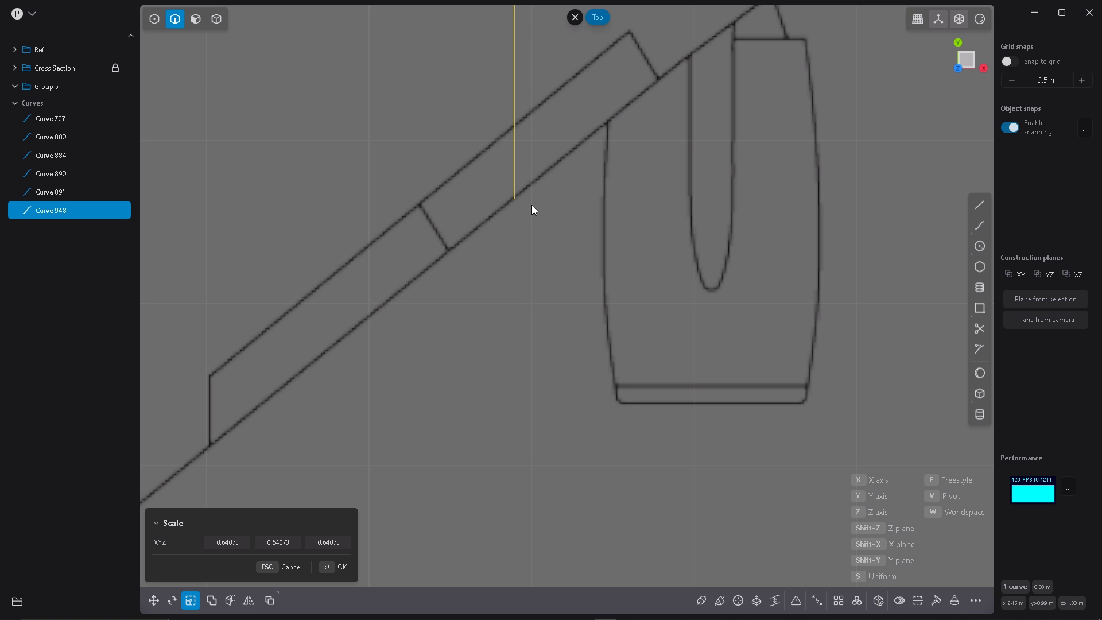
scroll(440, 428, down, 8)
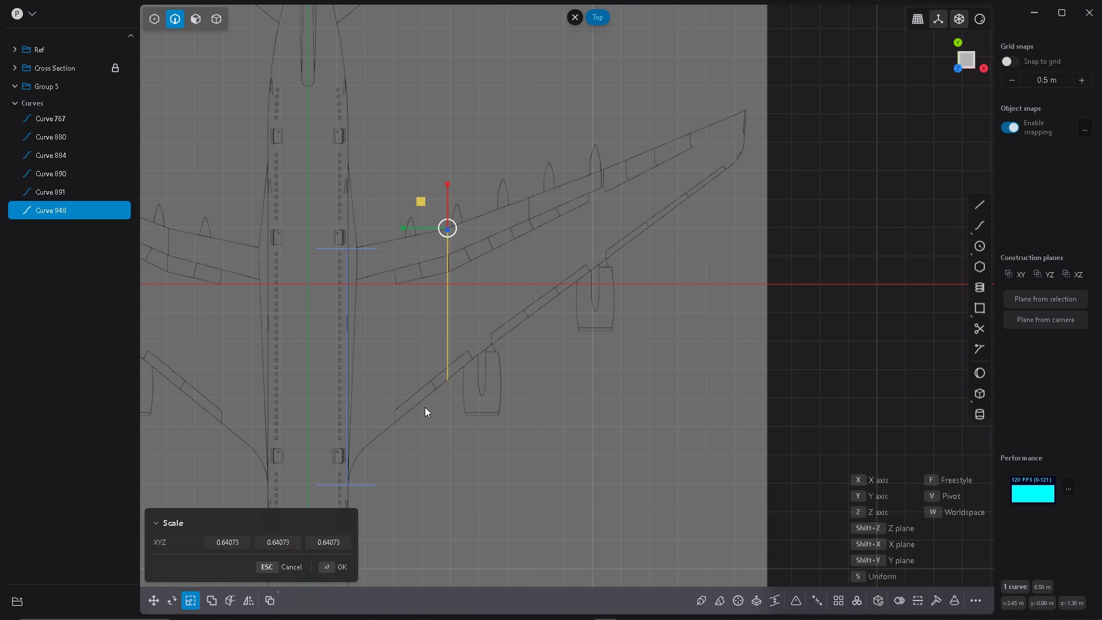
scroll(537, 269, up, 2)
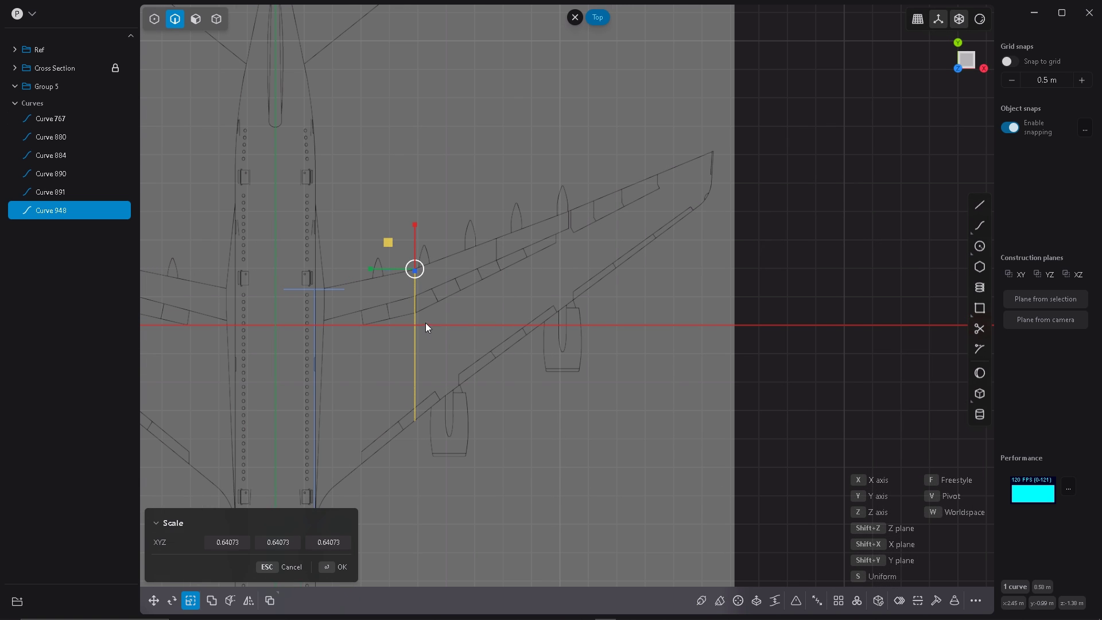
key(Return)
key(ctrl+d)
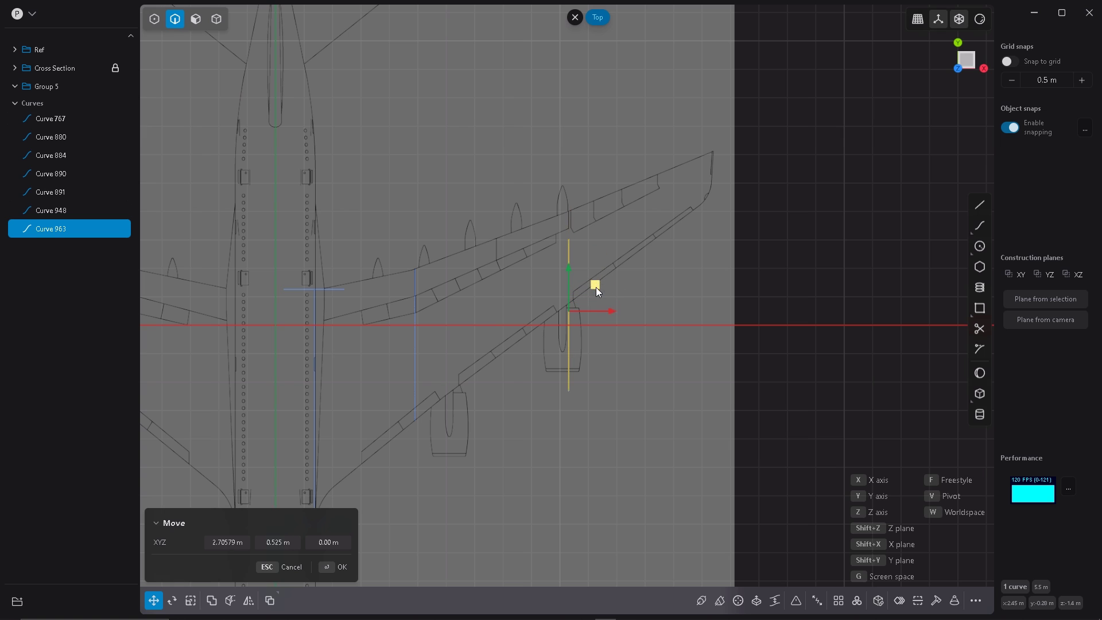
Step: Place Curve 963 by its end point on the leading edge further outboard
scroll(619, 243, up, 3)
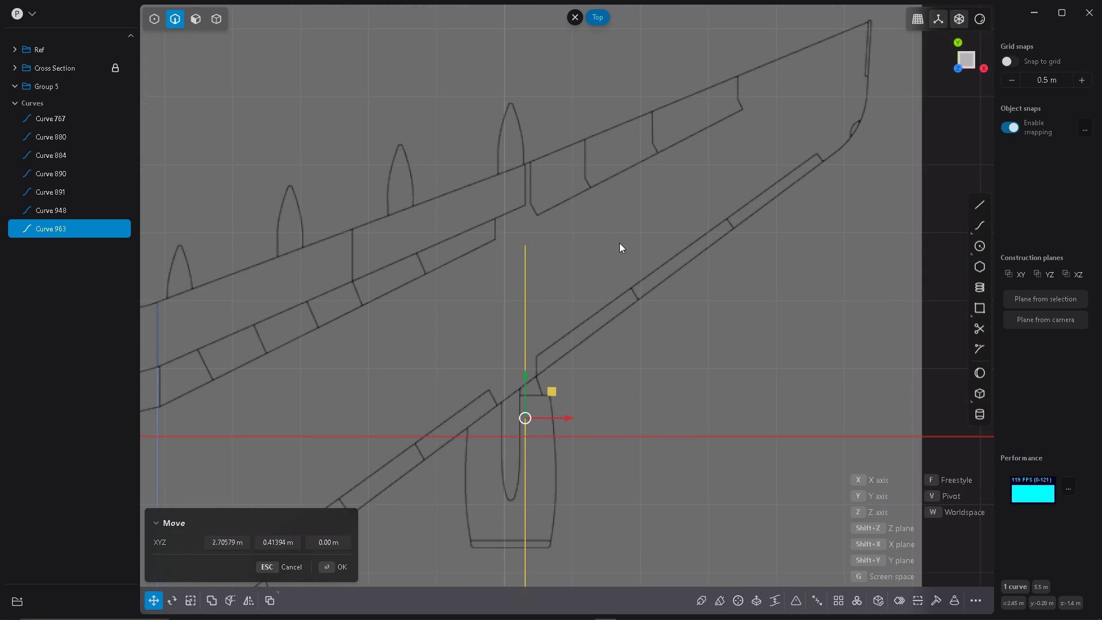
key(v)
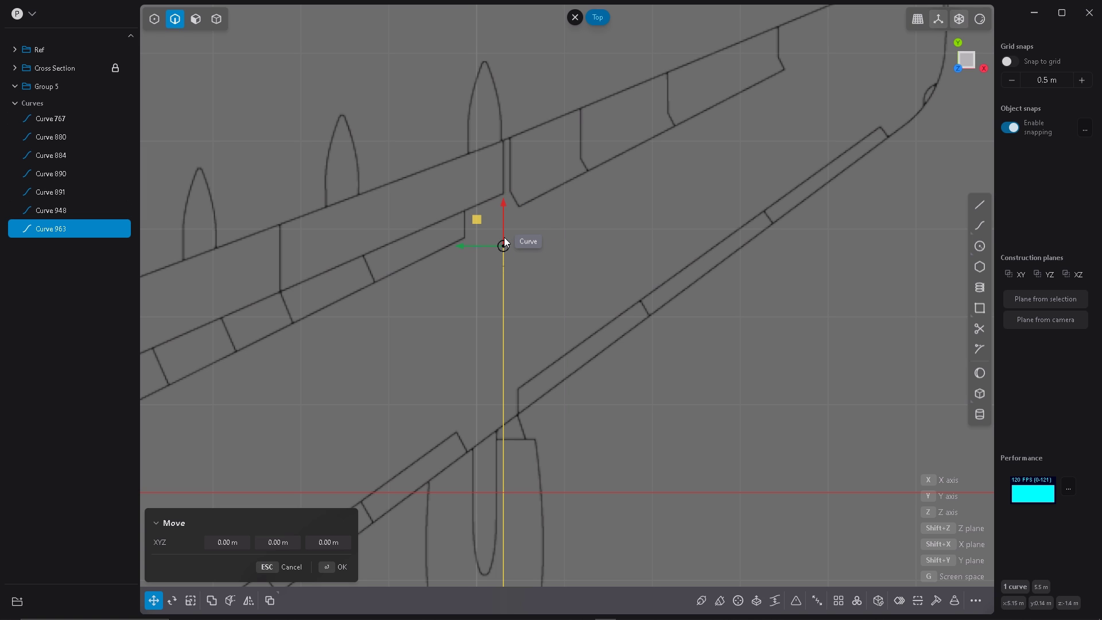
click(505, 240)
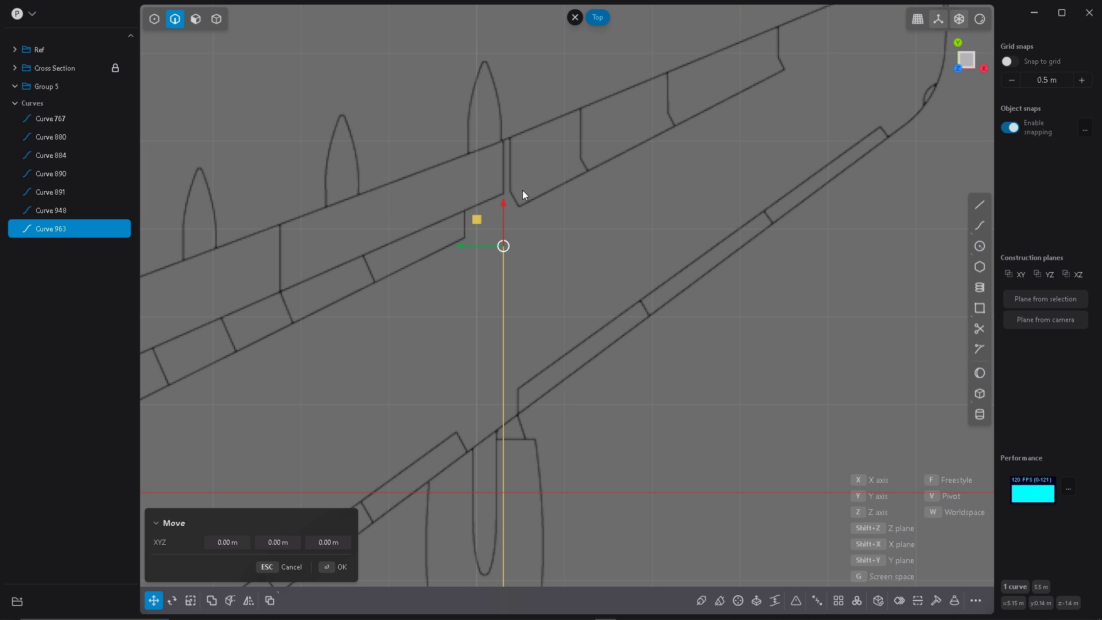
scroll(522, 191, up, 4)
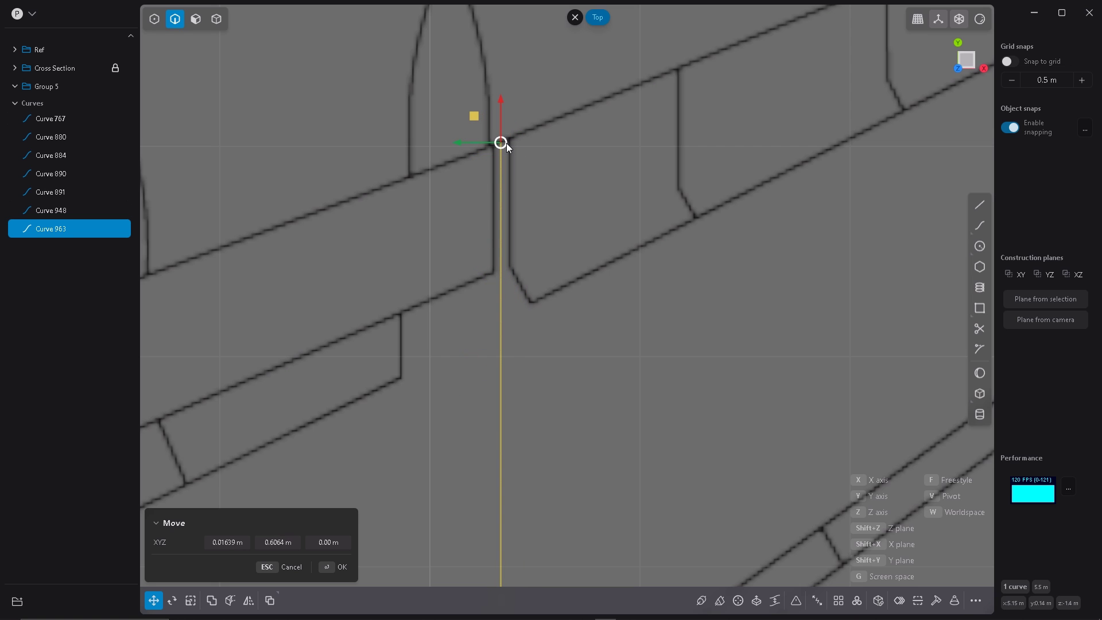
click(500, 270)
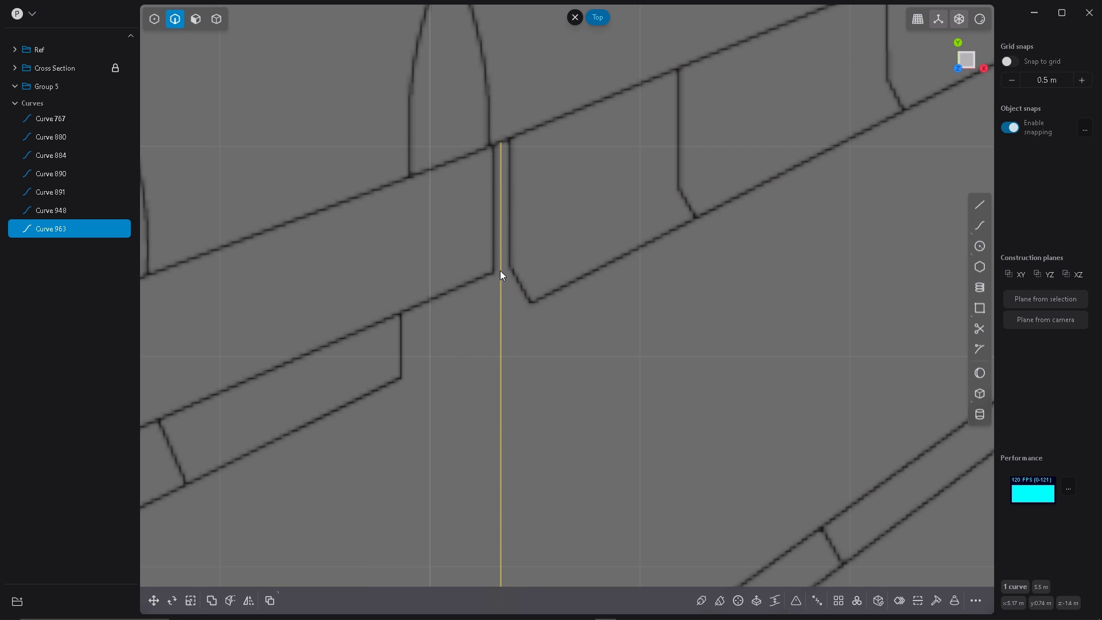
scroll(495, 74, down, 4)
Step: Scale Curve 963 uniformly to 0.60527 so it spans the local wing chord
key(s)
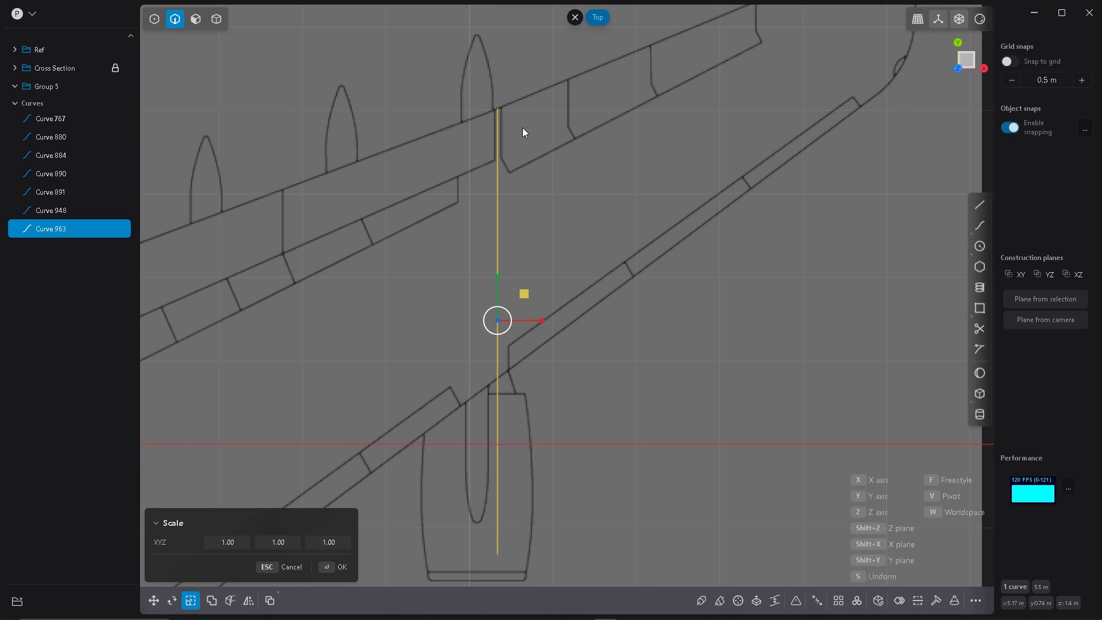
scroll(524, 129, up, 5)
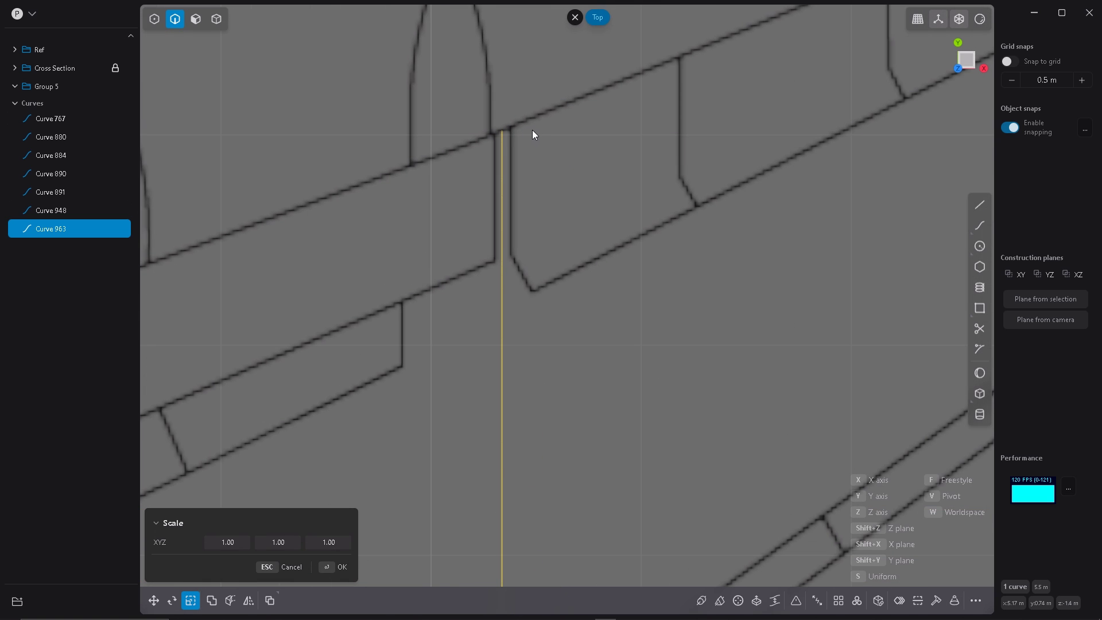
key(v)
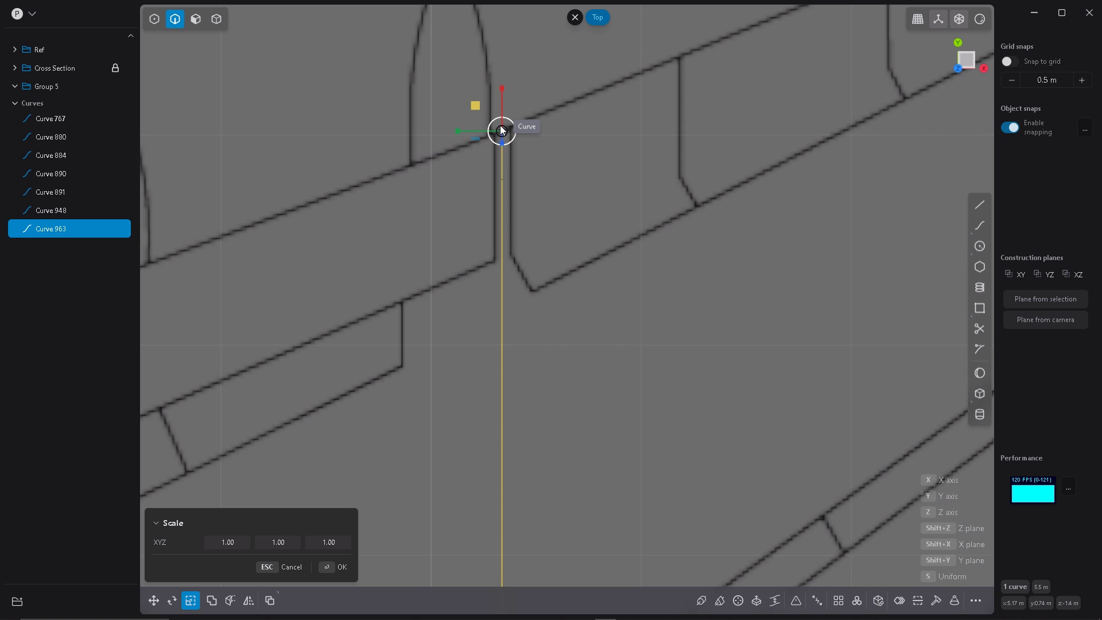
scroll(522, 197, down, 8)
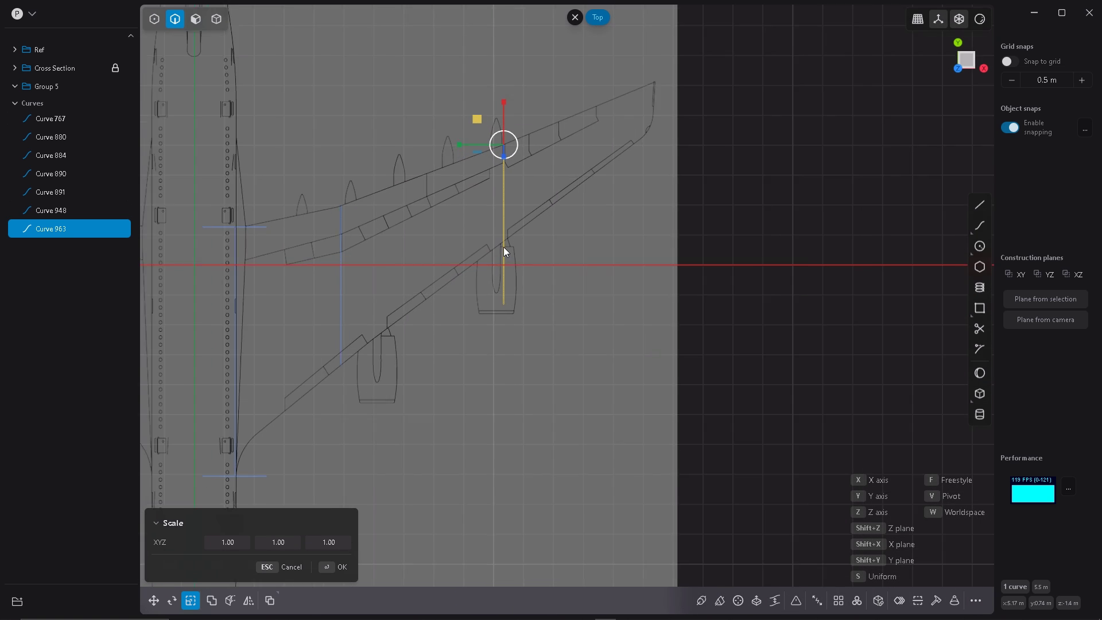
scroll(505, 249, up, 5)
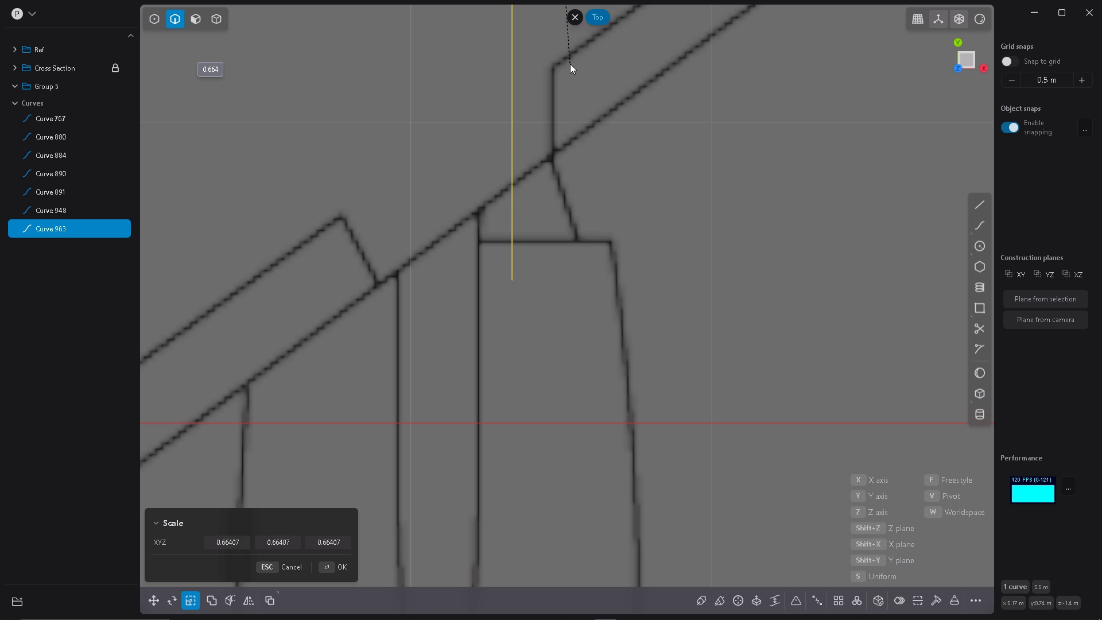
click(615, 379)
scroll(417, 370, down, 10)
scroll(553, 287, up, 5)
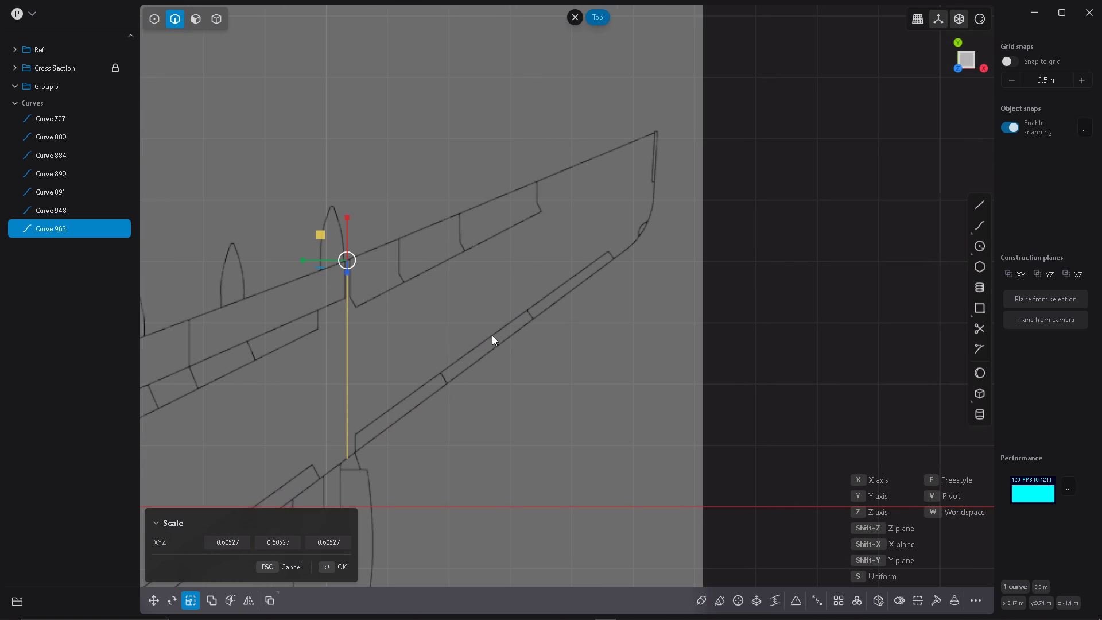
key(Return)
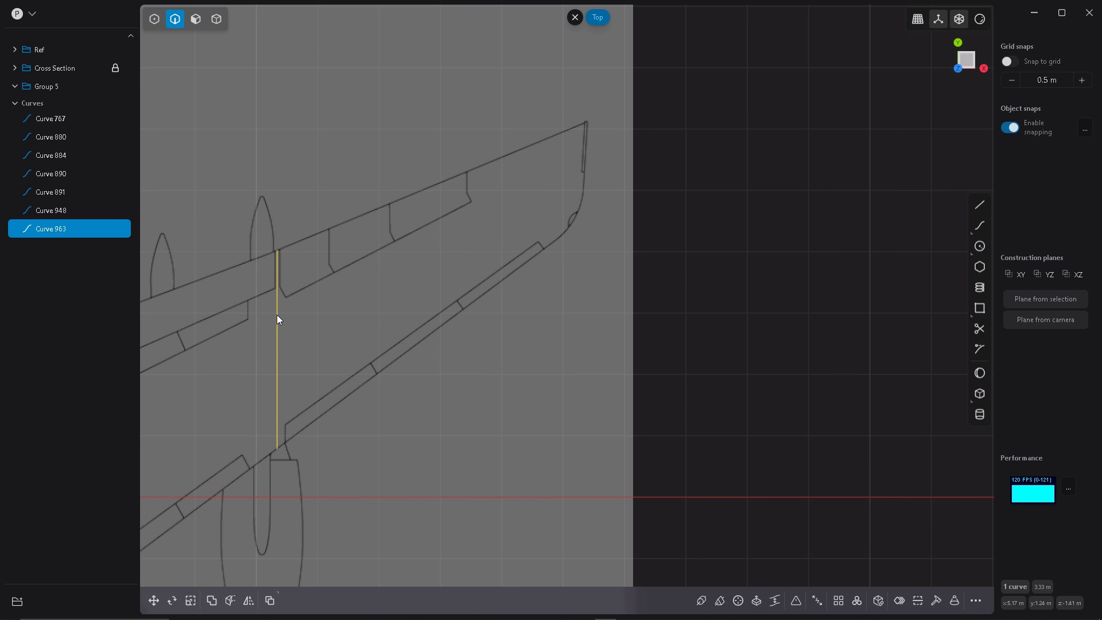
Step: Duplicate the airfoil section as Curve 978 and place it at the wingtip
key(ctrl+d)
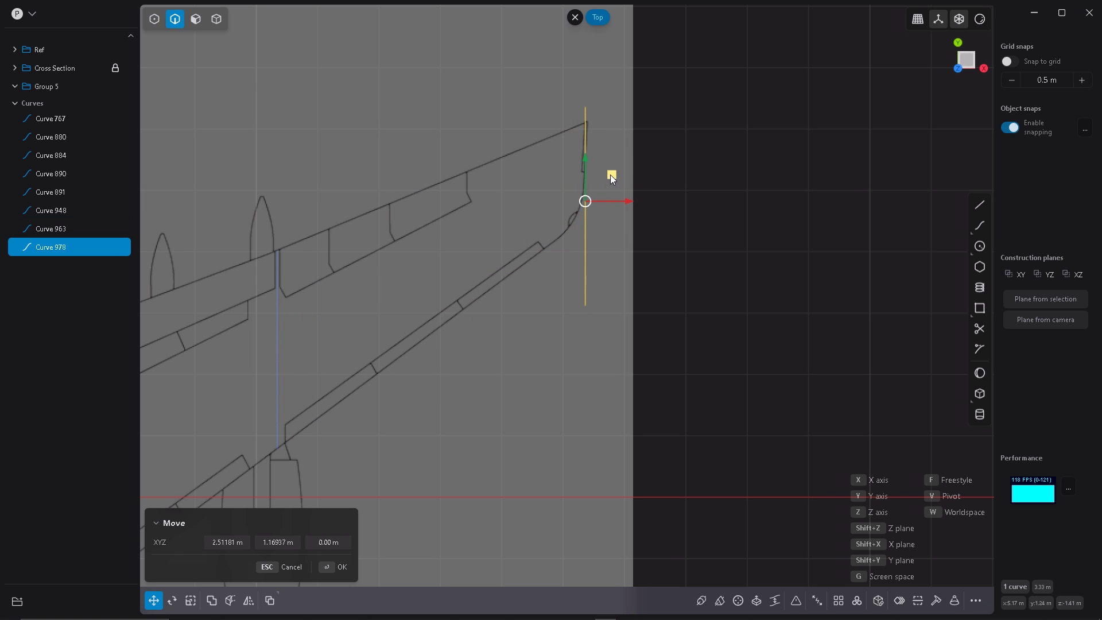
scroll(584, 88, up, 5)
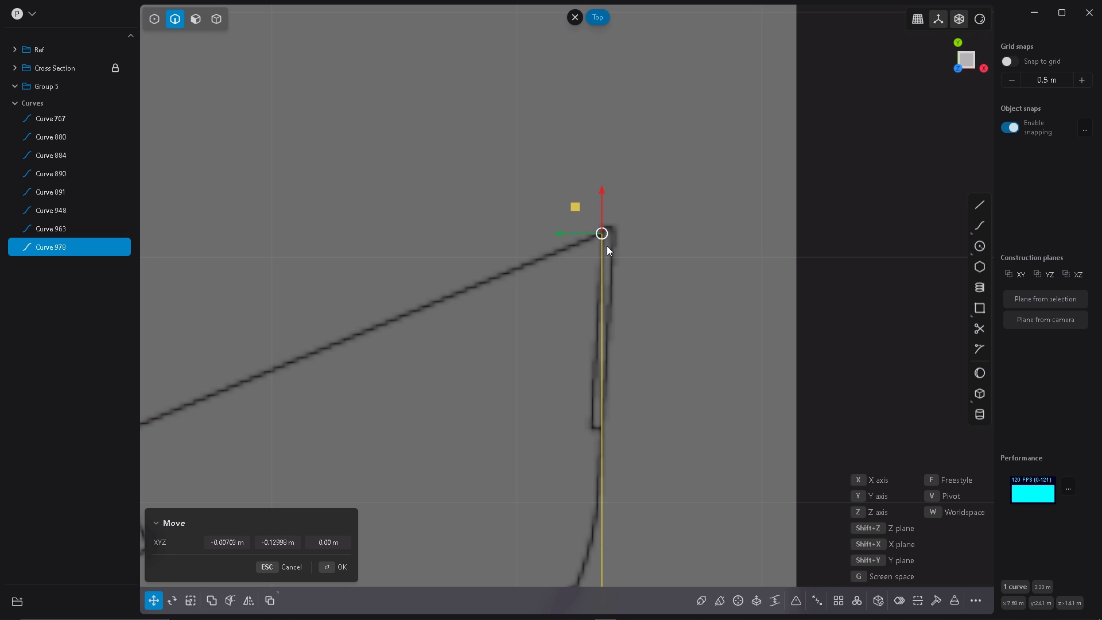
scroll(607, 245, up, 3)
scroll(646, 242, down, 5)
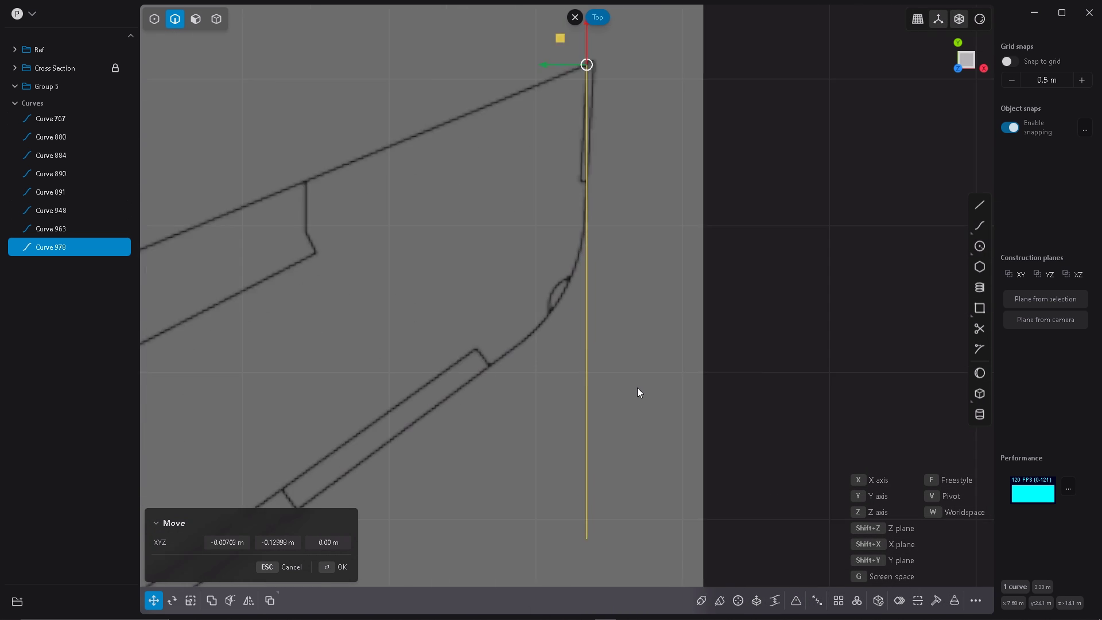
scroll(637, 345, down, 3)
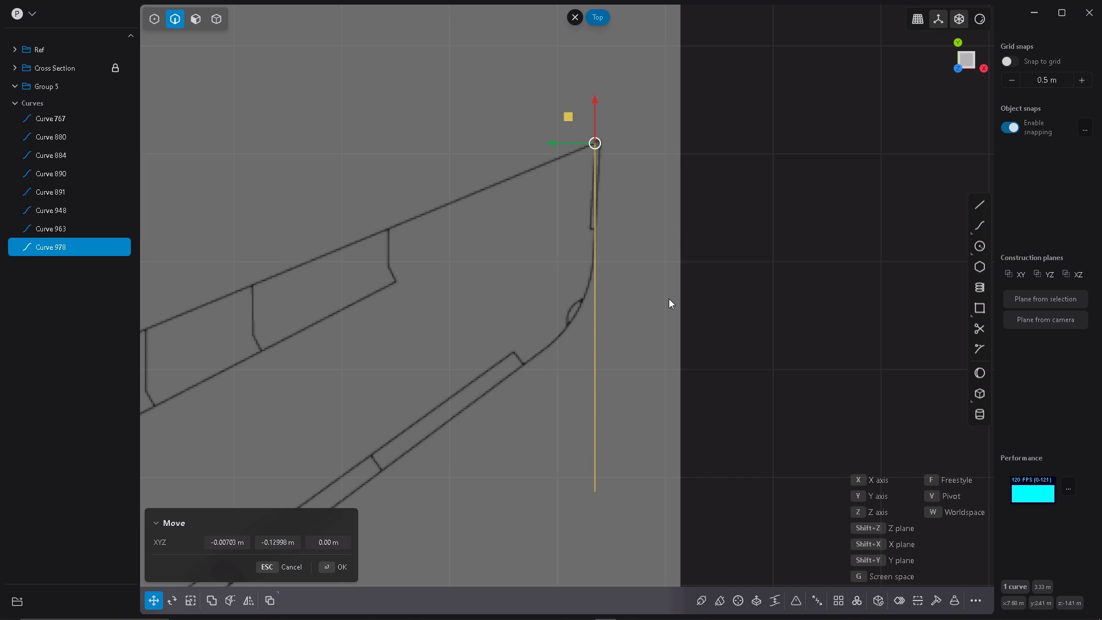
Step: Scale Curve 978 to about 0.34 about its top end to fit the tip chord
key(s)
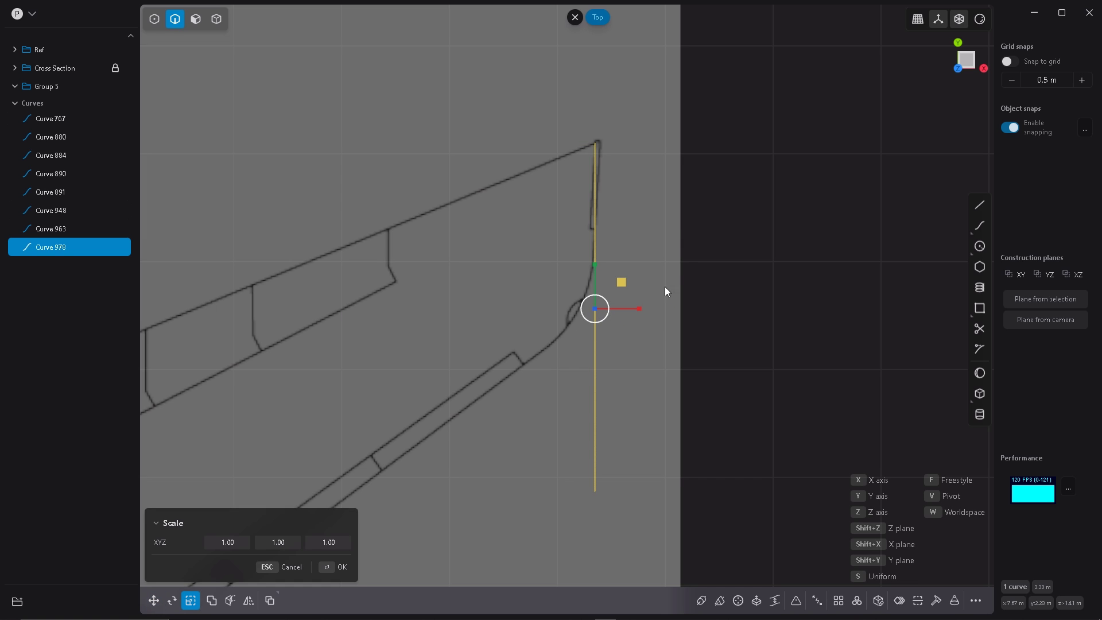
key(v)
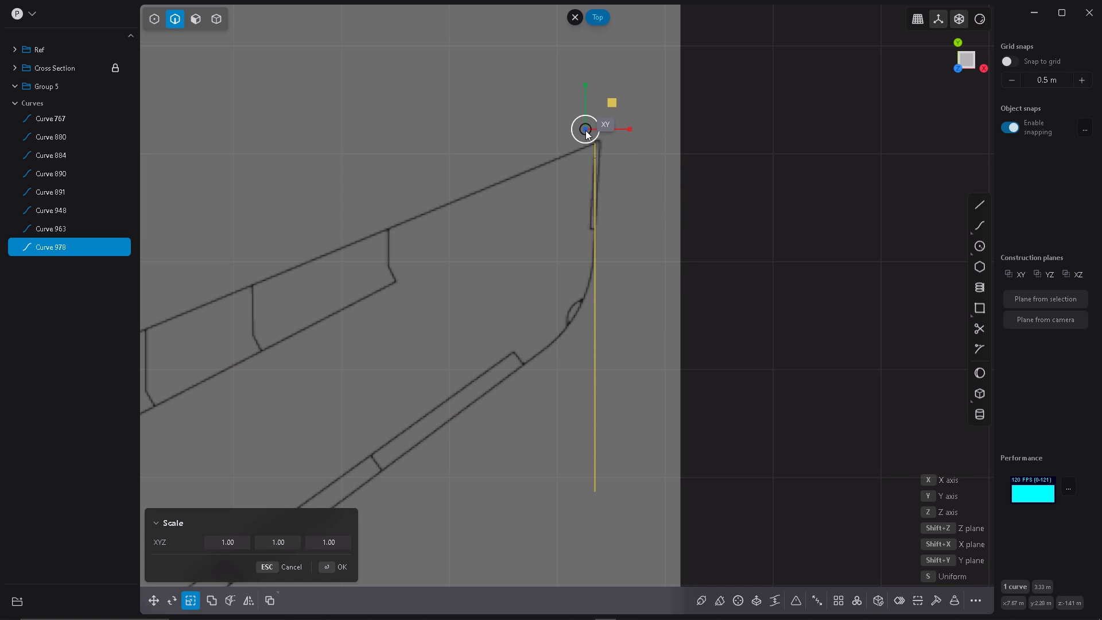
click(596, 139)
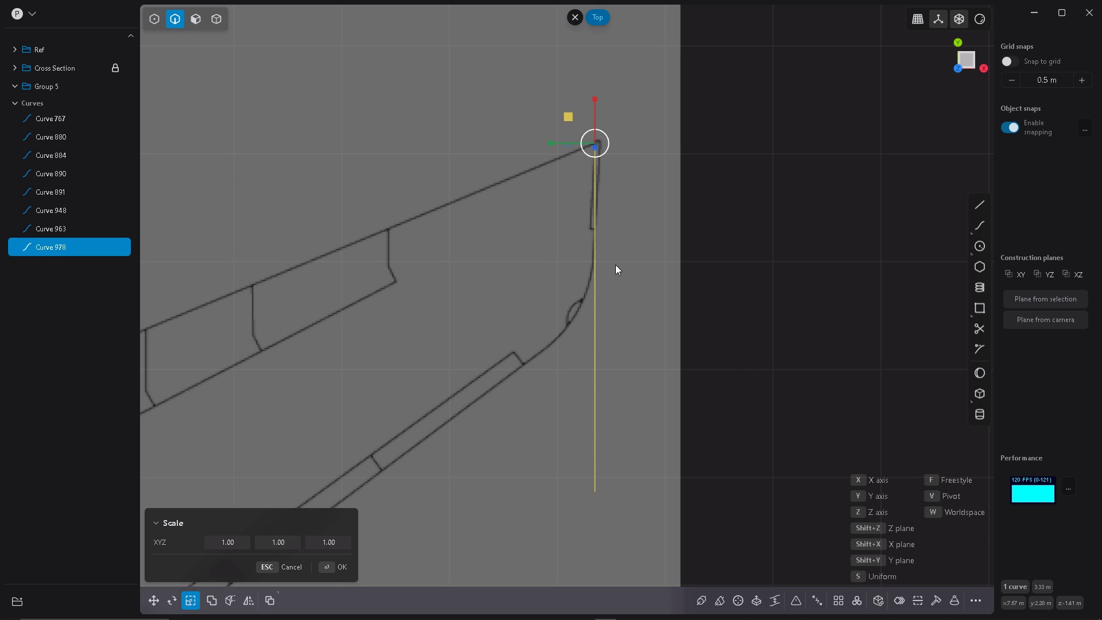
scroll(597, 253, up, 2)
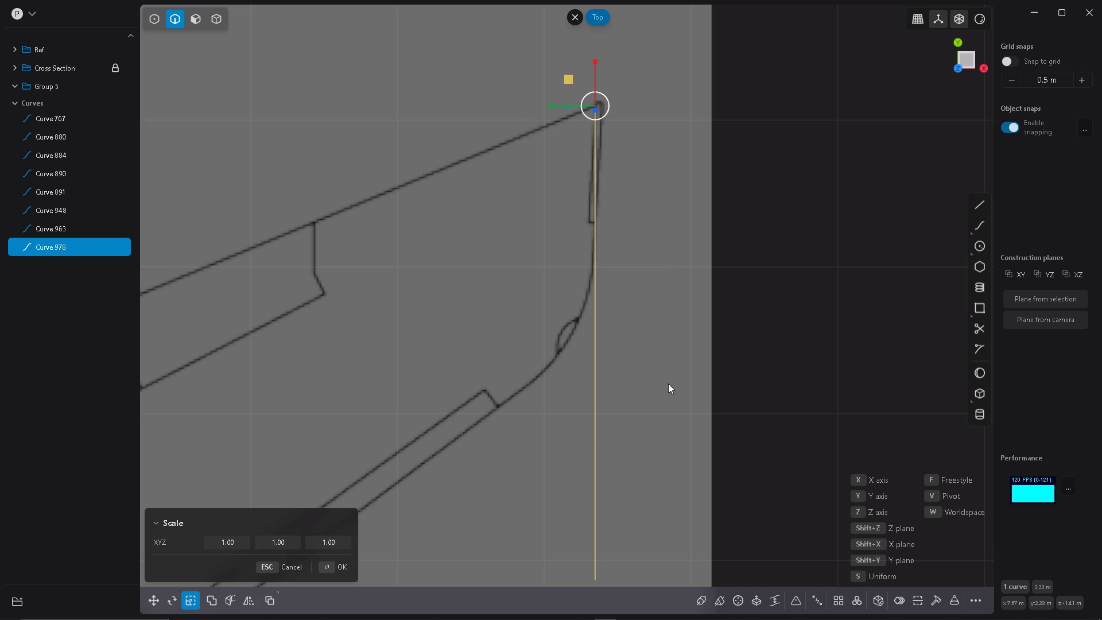
drag(669, 383, 613, 198)
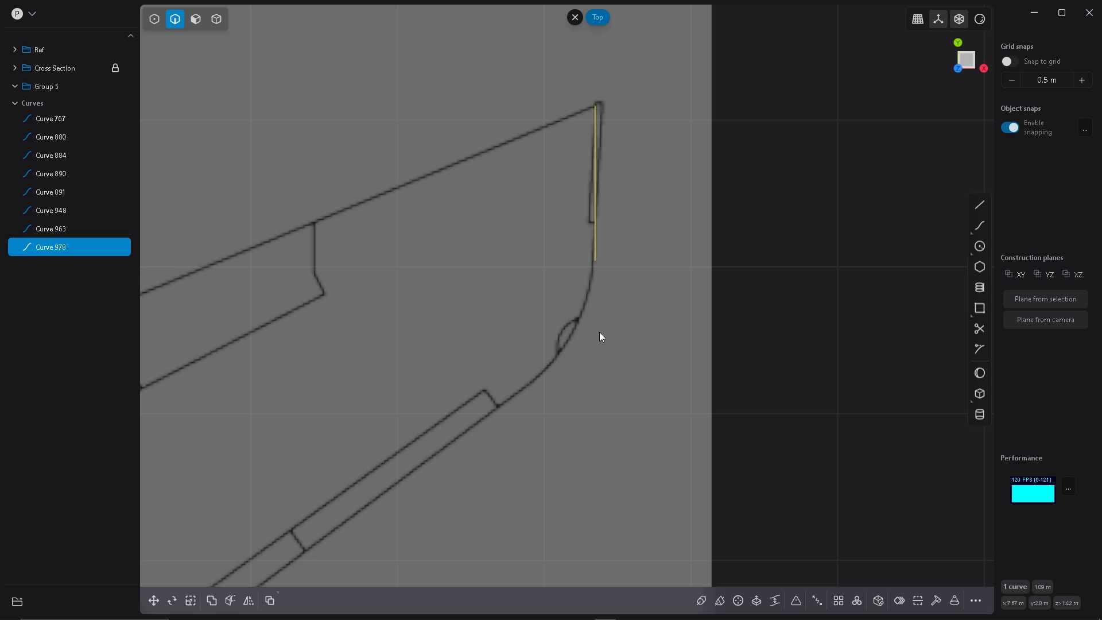
scroll(600, 332, down, 10)
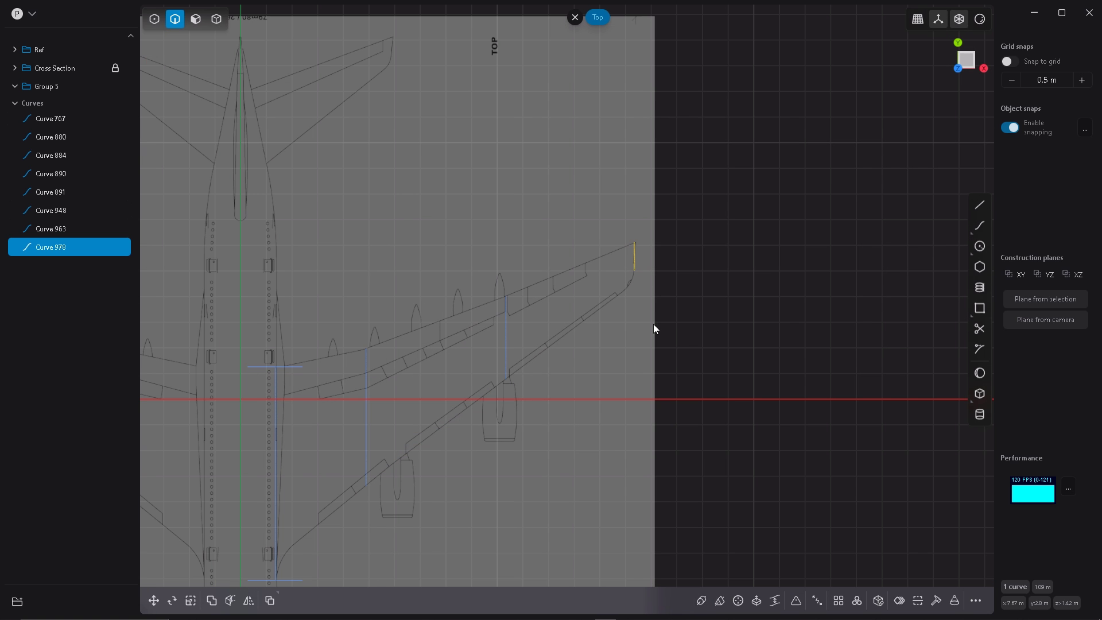
Step: In front view, raise wingtip section Curve 978 about 0.27 m in Z
key(KP_1)
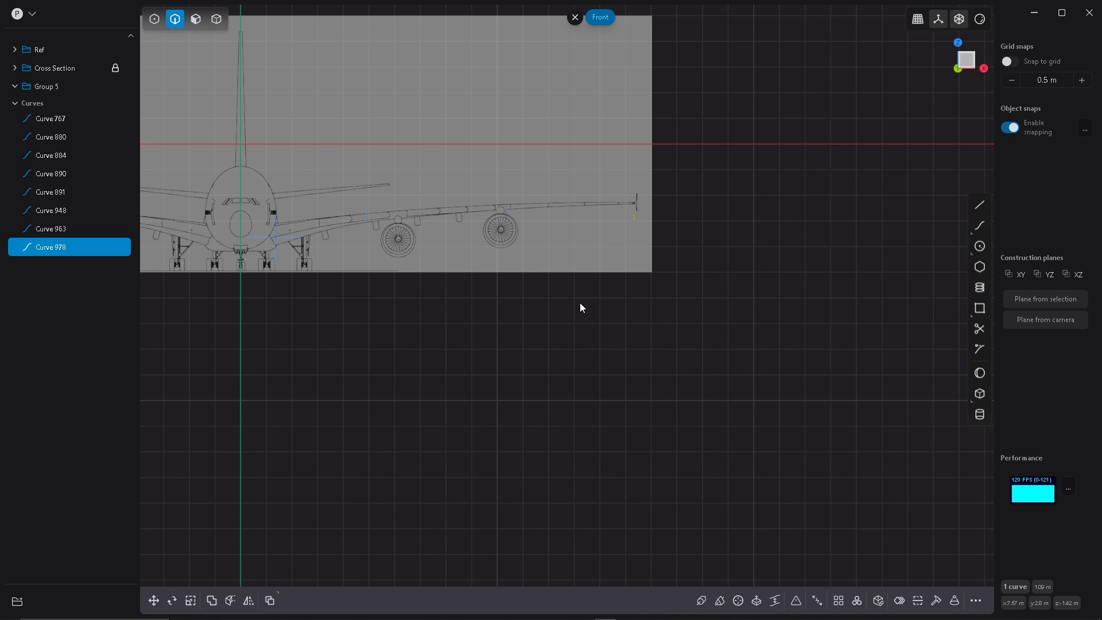
scroll(684, 219, up, 8)
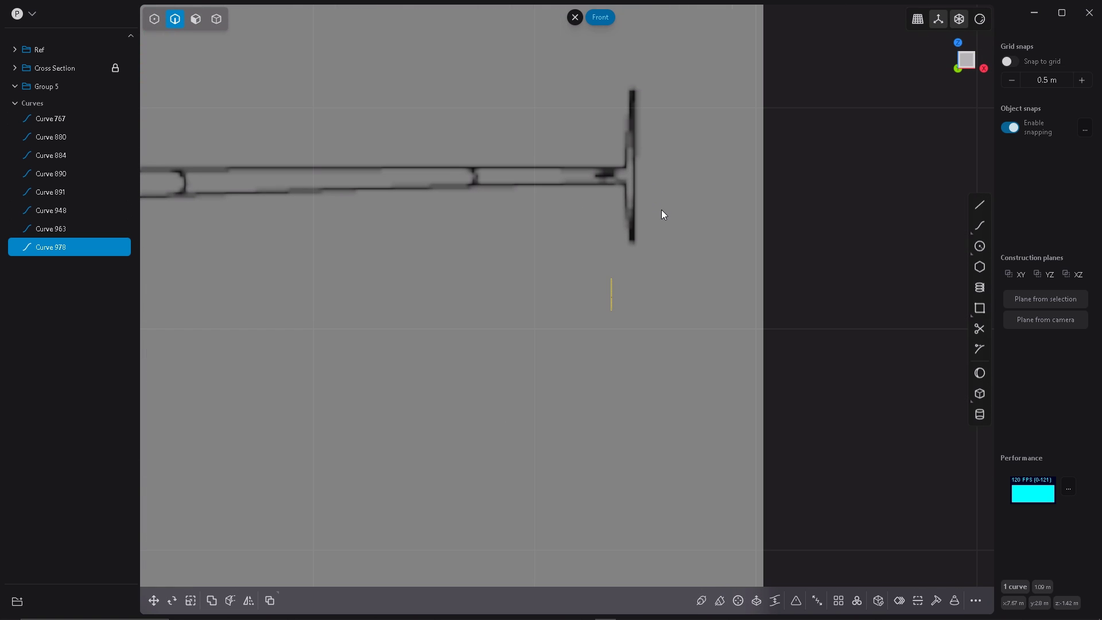
key(g)
drag(612, 250, 610, 131)
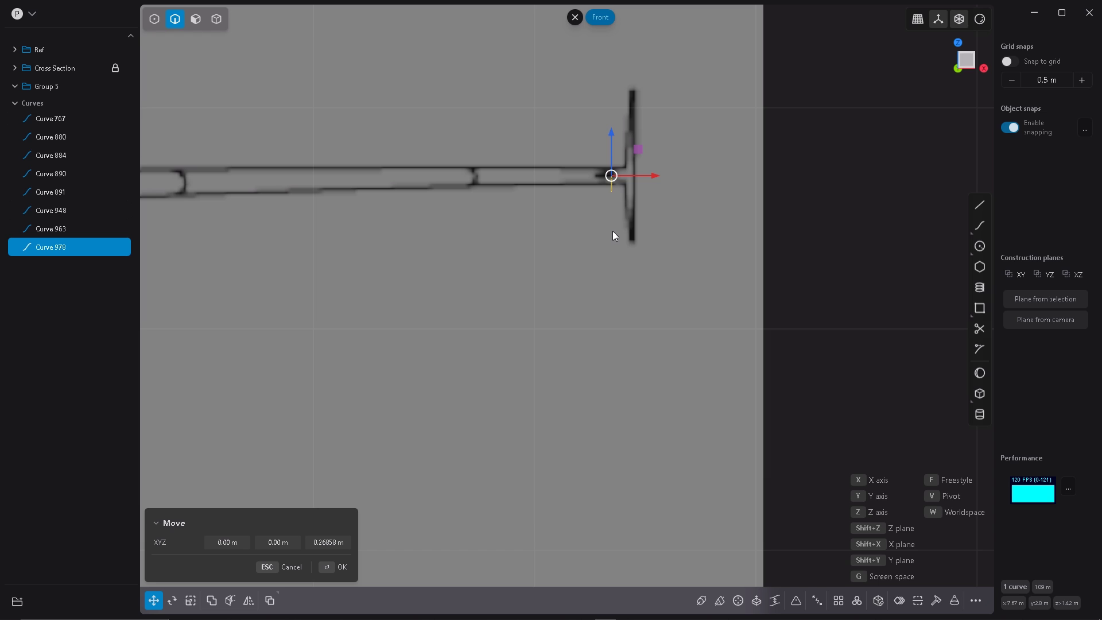
right_click(612, 231)
scroll(690, 240, down, 10)
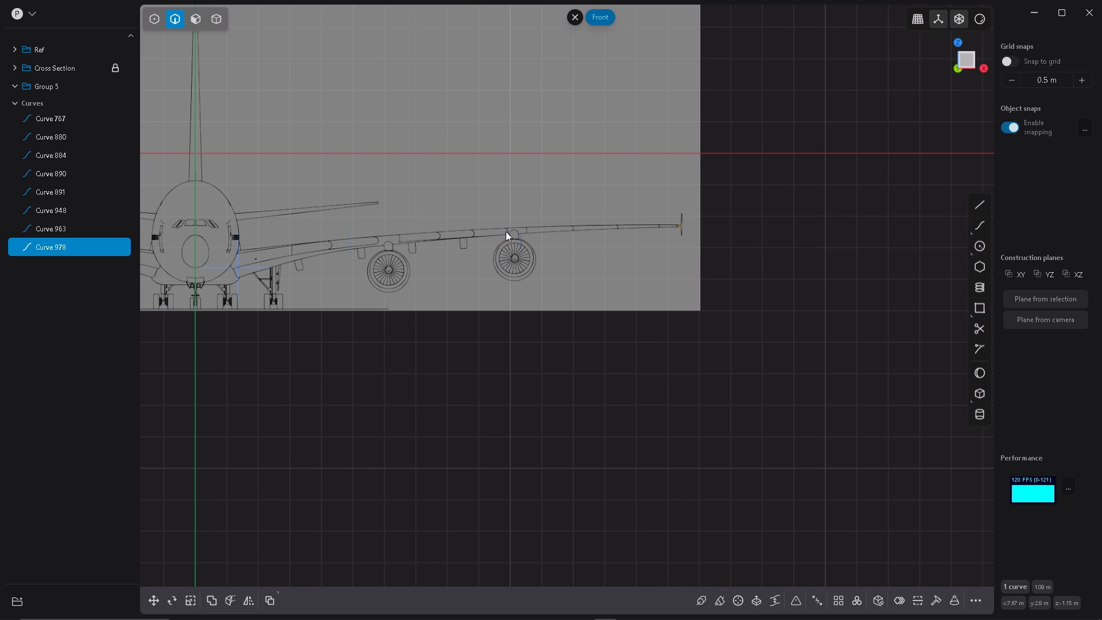
scroll(505, 232, up, 10)
Step: Raise mid-wing section Curve 963 about 0.18 m onto the wing
click(522, 256)
key(g)
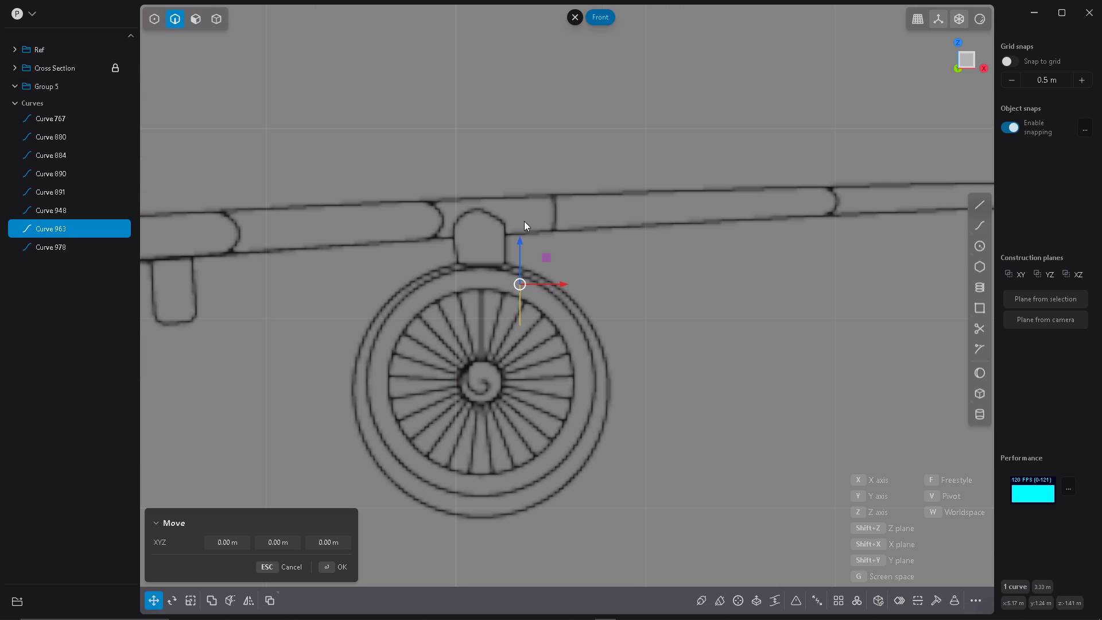
drag(521, 244, 521, 173)
scroll(616, 264, down, 10)
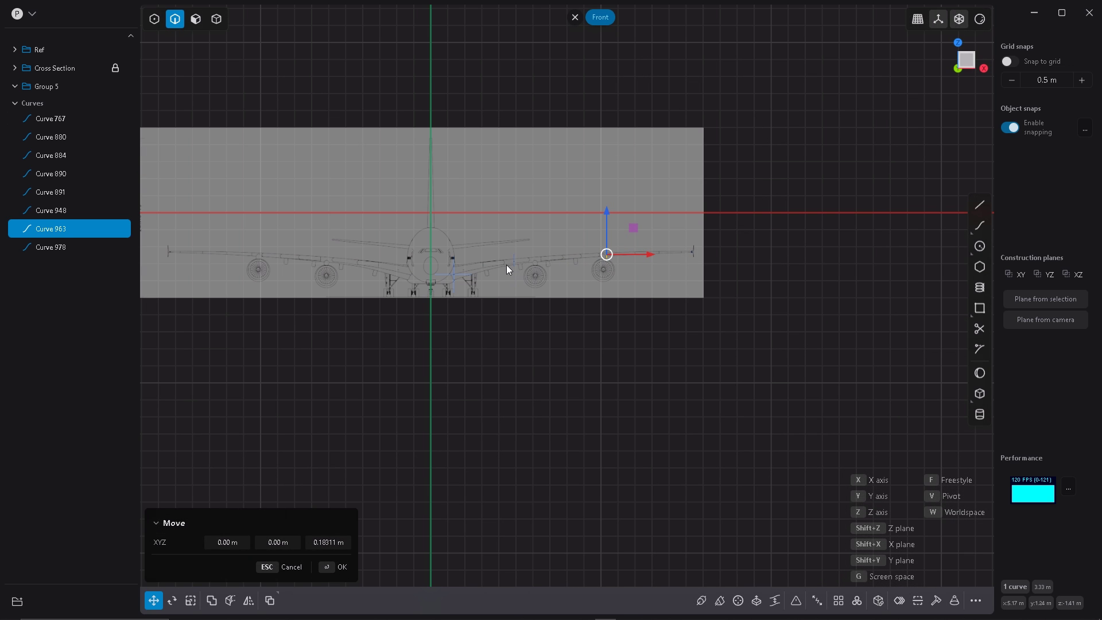
scroll(531, 260, up, 15)
Step: Lower inboard section Curve 948 slightly to meet the wing
click(551, 188)
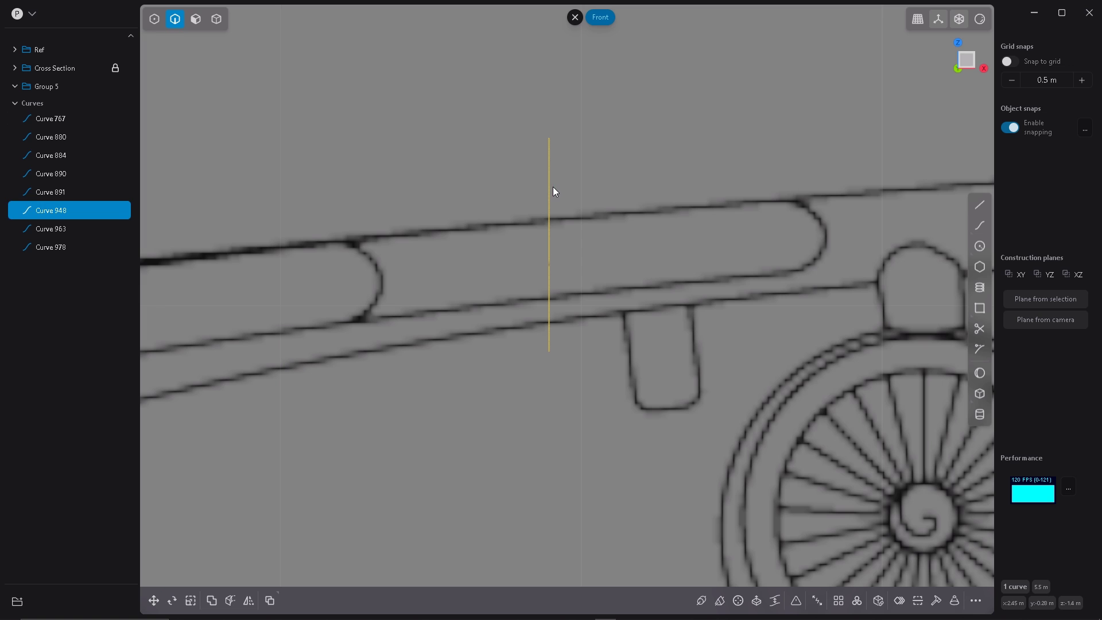
key(g)
drag(549, 201, 553, 250)
scroll(517, 315, down, 3)
scroll(485, 300, down, 8)
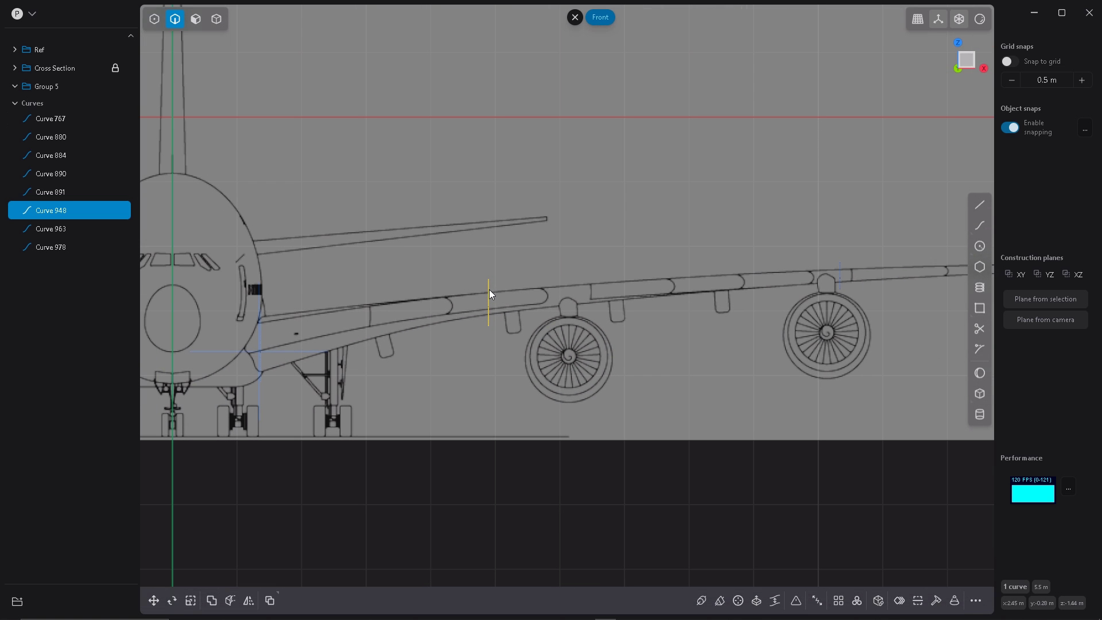
scroll(489, 311, up, 8)
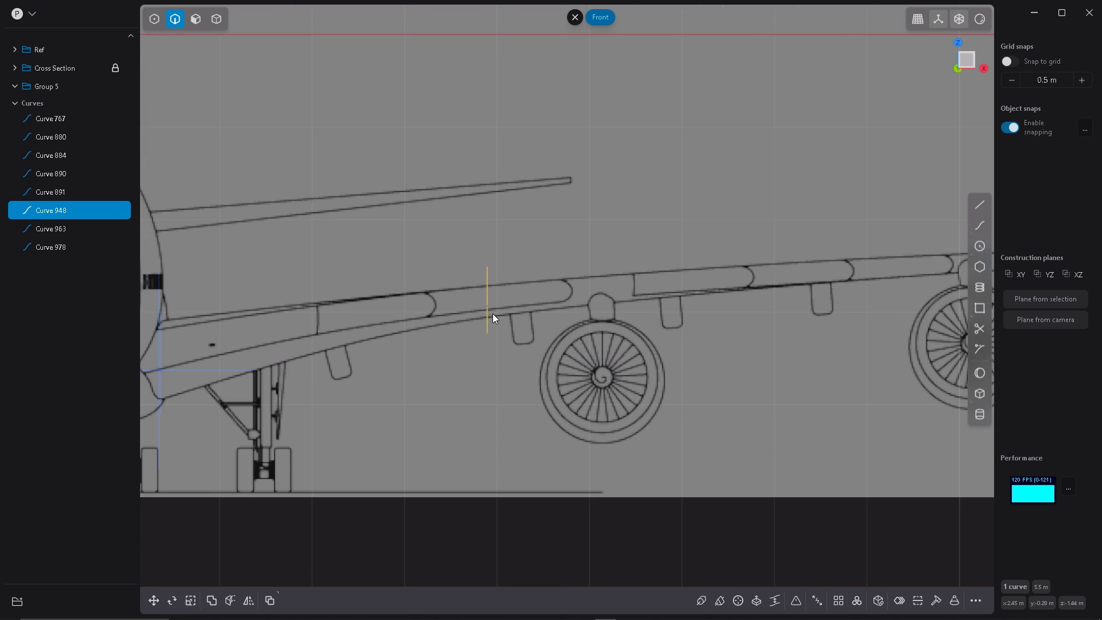
Step: Scale Curve 948's thickness in Z to 1.08835 to match the wing
key(s)
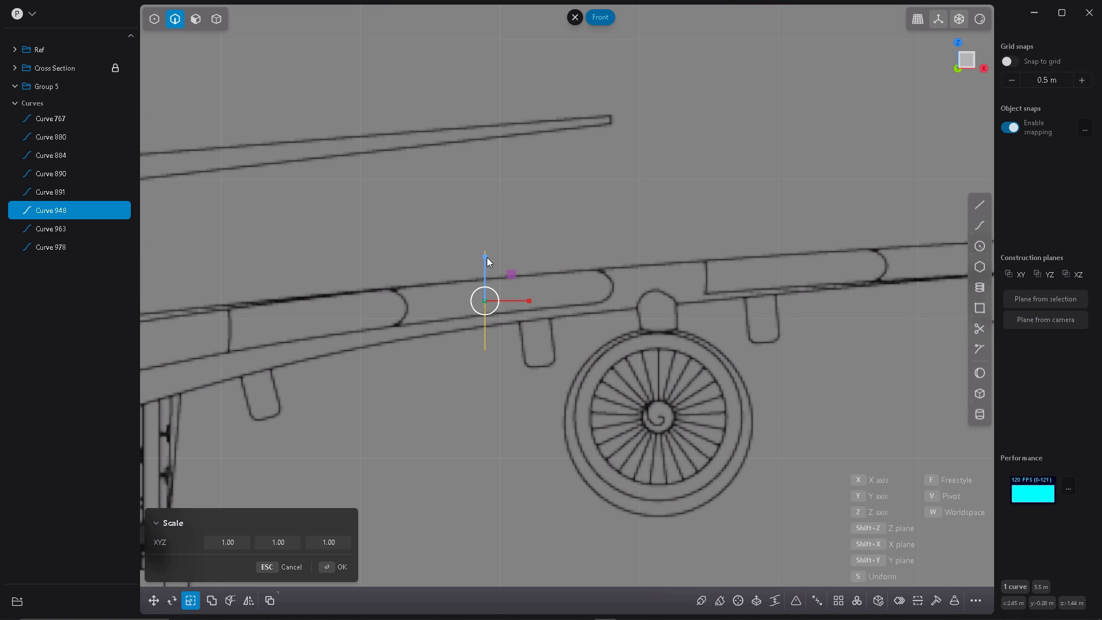
mouse_move(487, 257)
mouse_down()
mouse_move(487, 271)
mouse_move(486, 251)
mouse_up()
key(Return)
key(s)
key(Return)
scroll(322, 281, down, 5)
scroll(683, 278, up, 8)
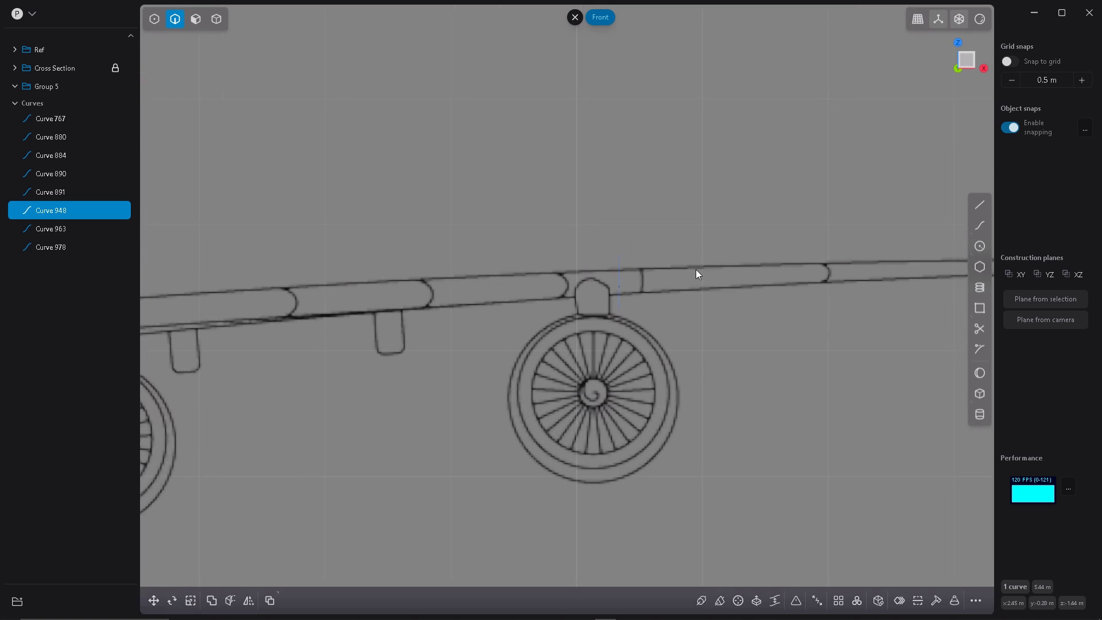
Step: Scale Curve 963's thickness in Z to 0.82651 and view the sections in perspective
click(573, 281)
key(s)
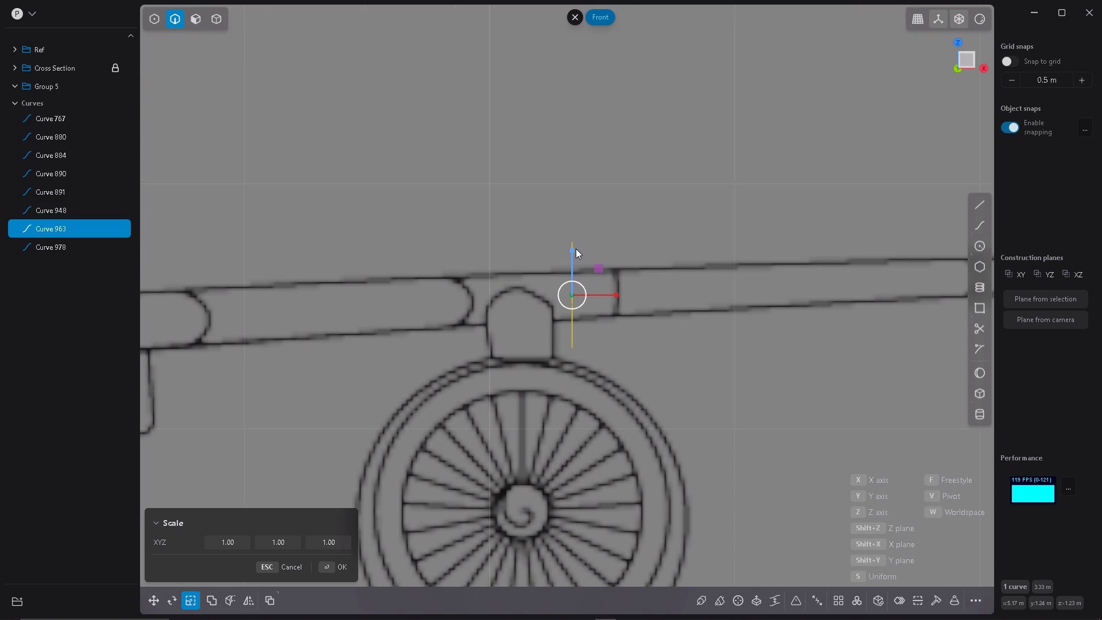
drag(575, 249, 577, 261)
key(Return)
scroll(301, 284, down, 6)
middle_drag(754, 313, 535, 277)
Step: Select Curves 767, 948, 963 and 978 and try a loft, then cancel it
click(581, 278)
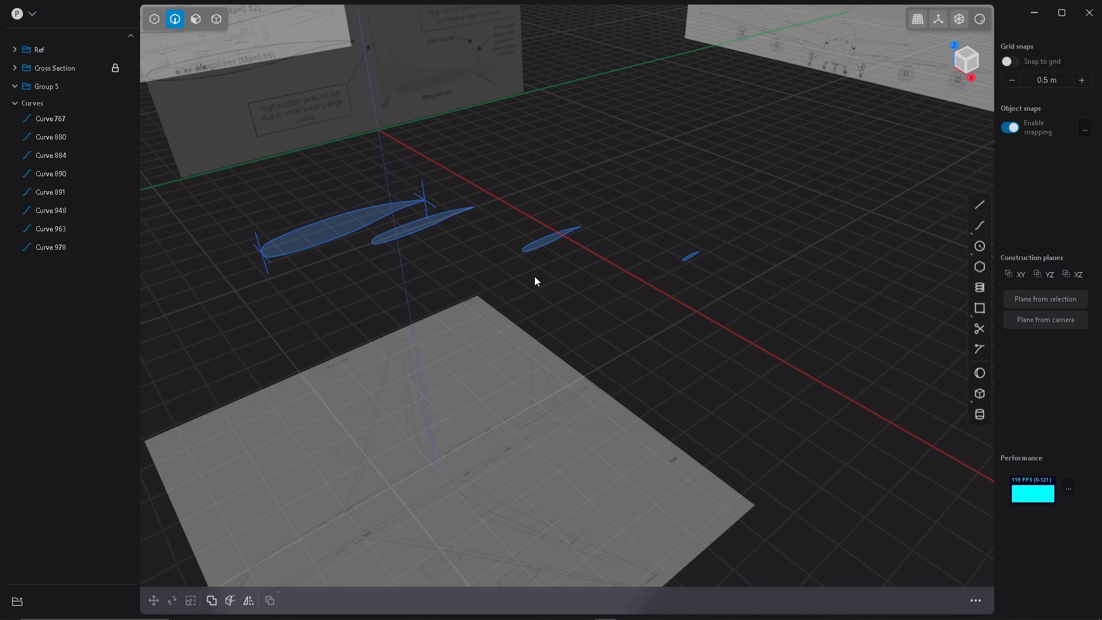
click(339, 235)
shift+click(400, 239)
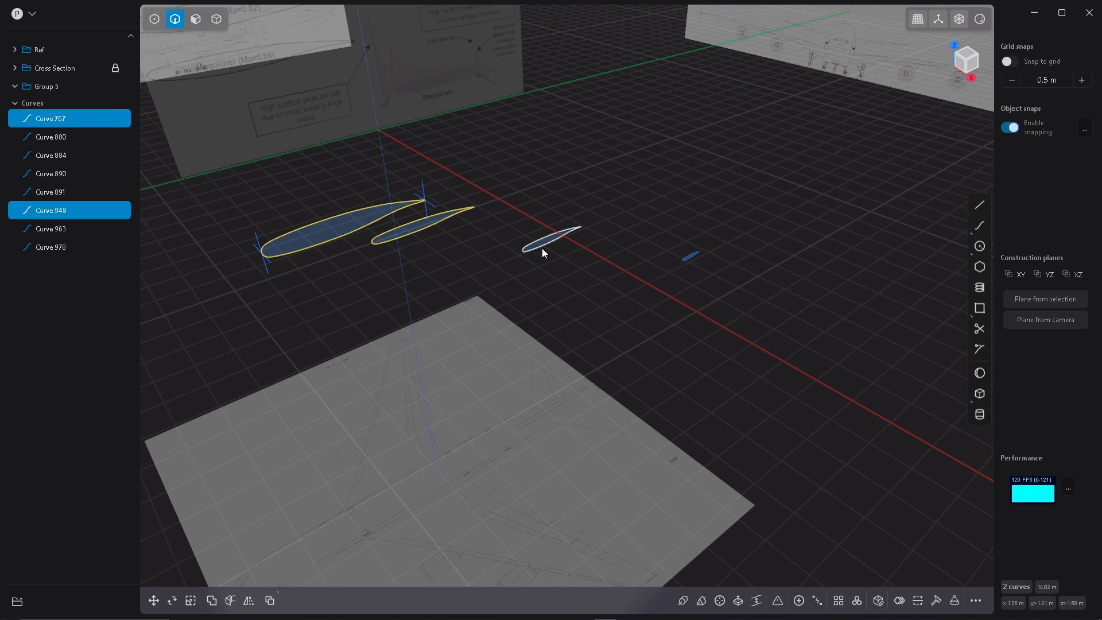
shift+click(543, 247)
shift+click(695, 262)
key(l)
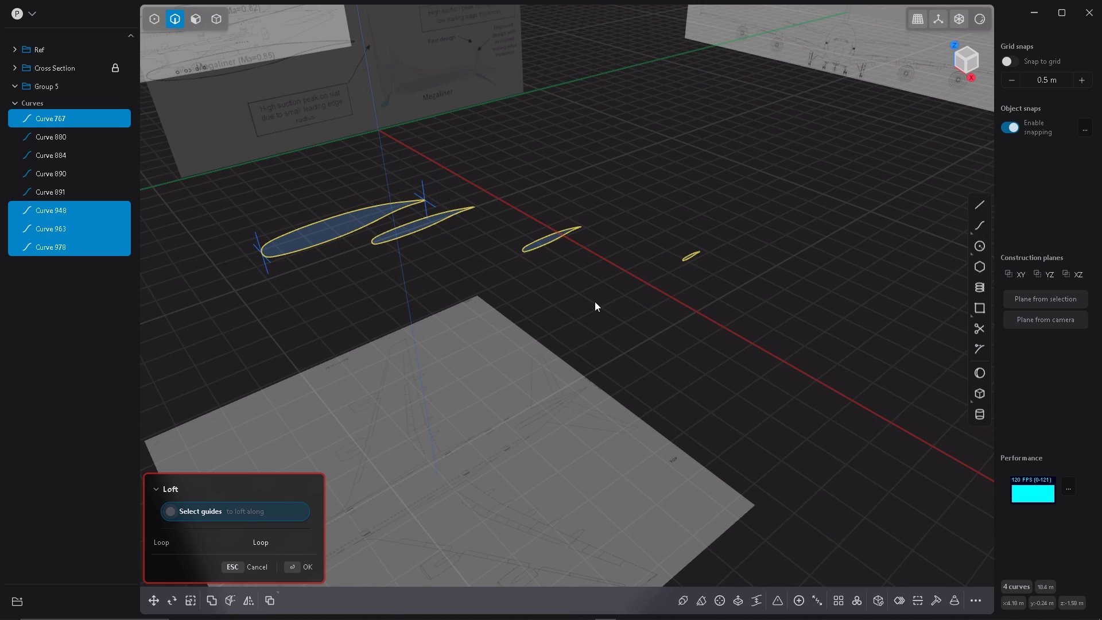
key(Escape)
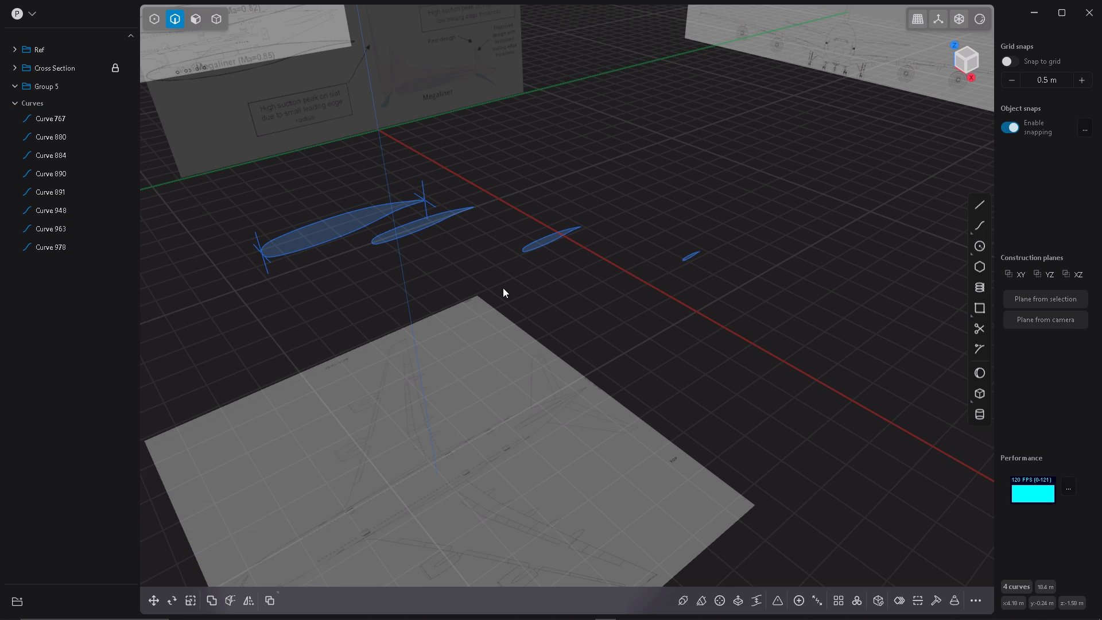
key(ctrl+z)
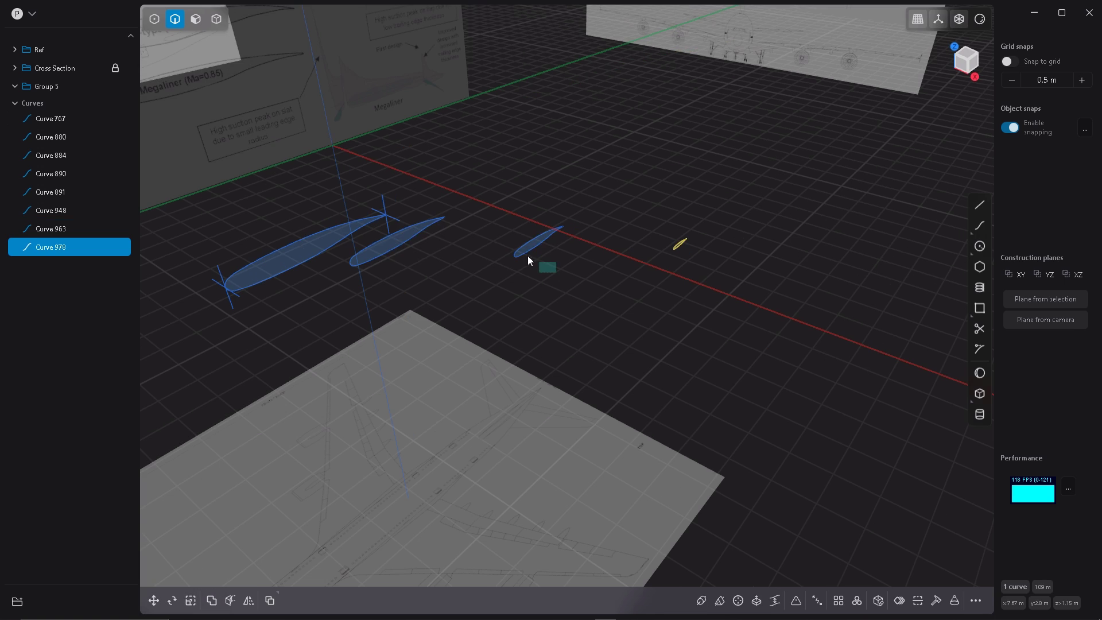
Step: Rebuild all six airfoil and chord curves with a refit at 0.00100 tolerance
shift+drag(528, 256, 368, 192)
click(937, 602)
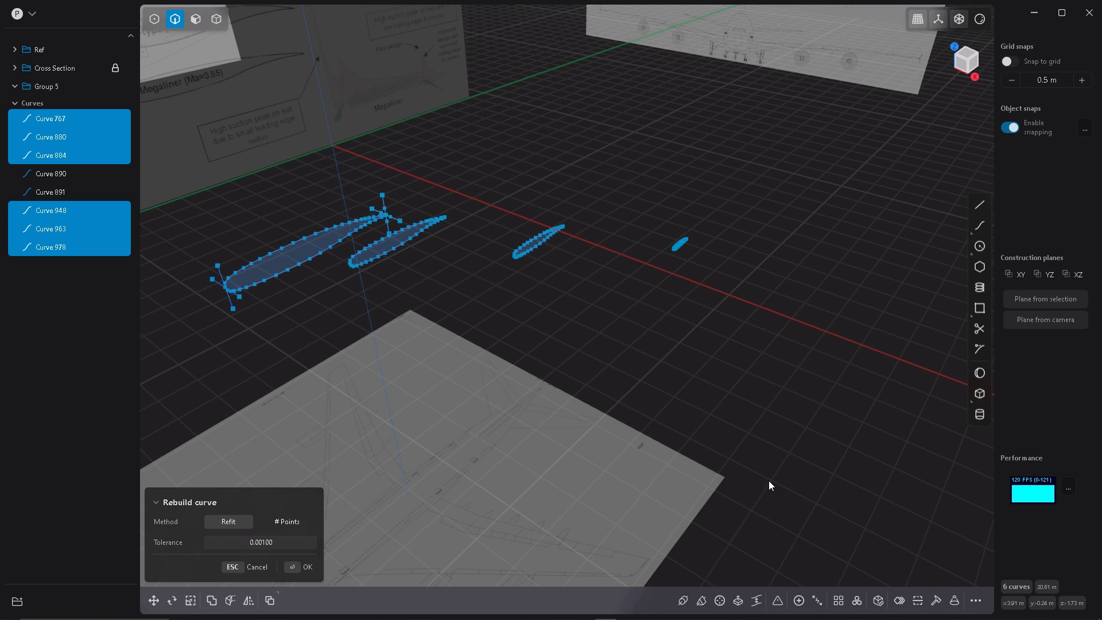
click(307, 568)
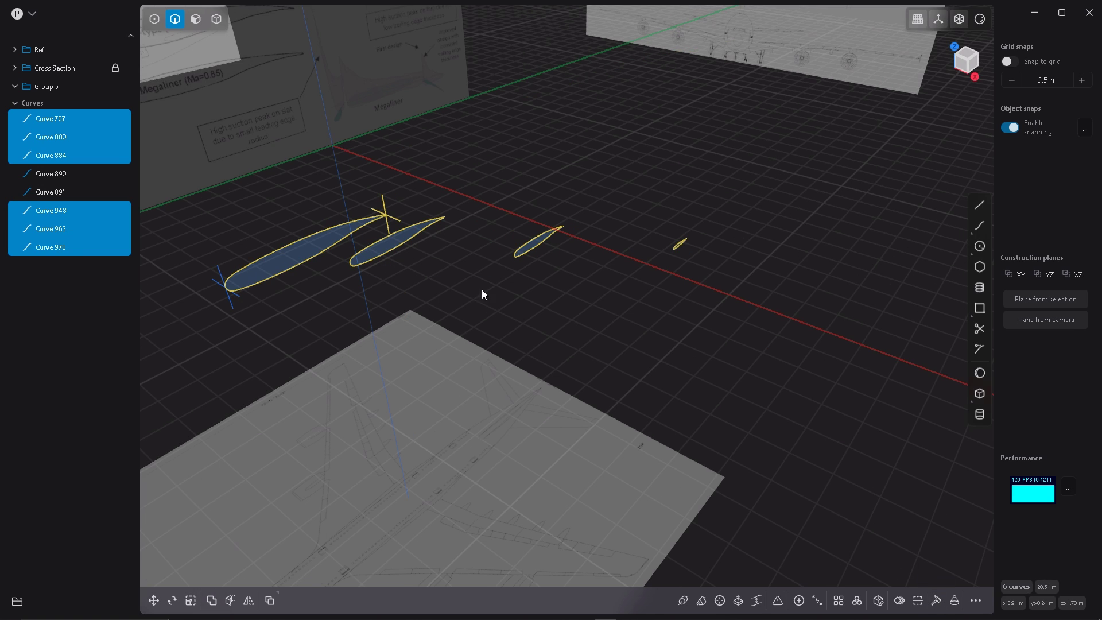
Step: Reselect the four rebuilt airfoil sections from root to tip and preview a loft, then cancel
click(460, 267)
click(325, 262)
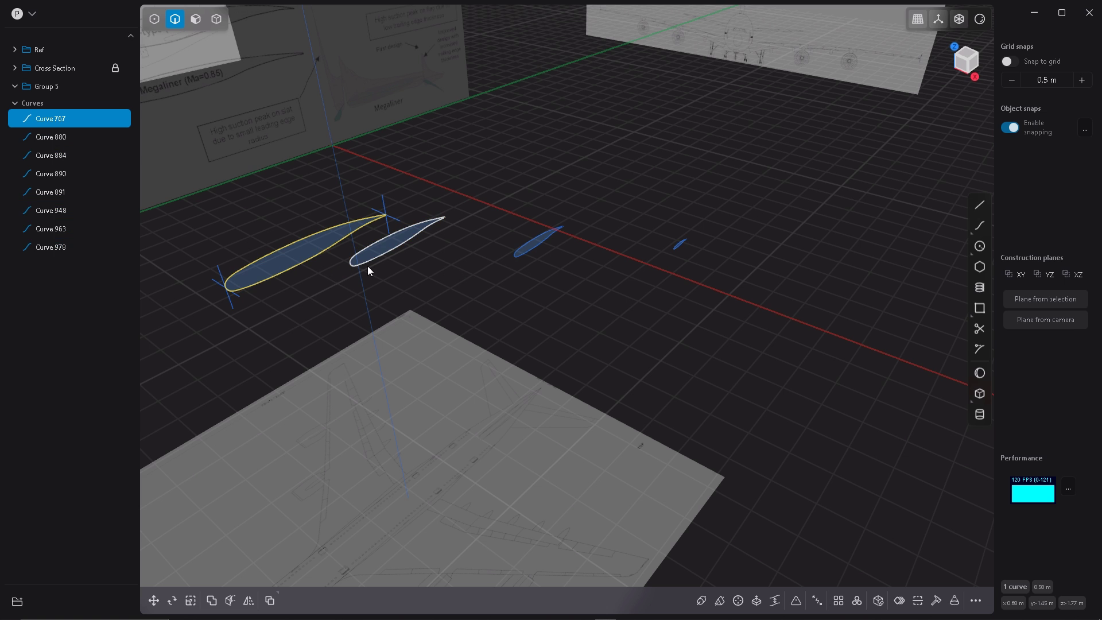
shift+click(368, 263)
shift+click(541, 253)
shift+click(683, 247)
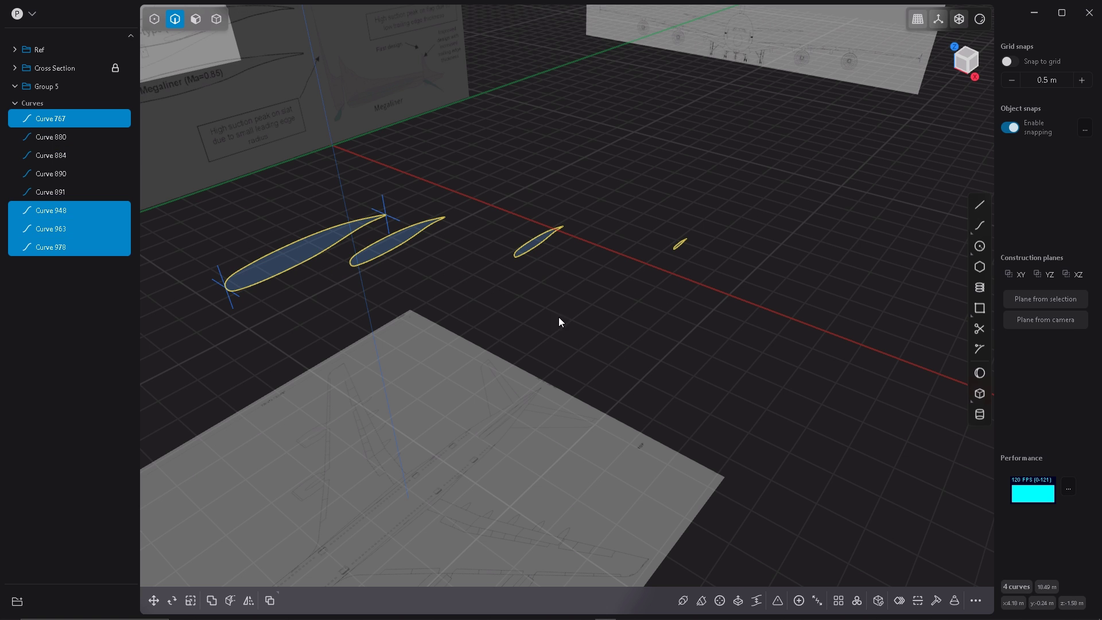
key(l)
middle_drag(554, 322, 516, 324)
key(Escape)
click(596, 286)
scroll(383, 216, up, 5)
click(337, 260)
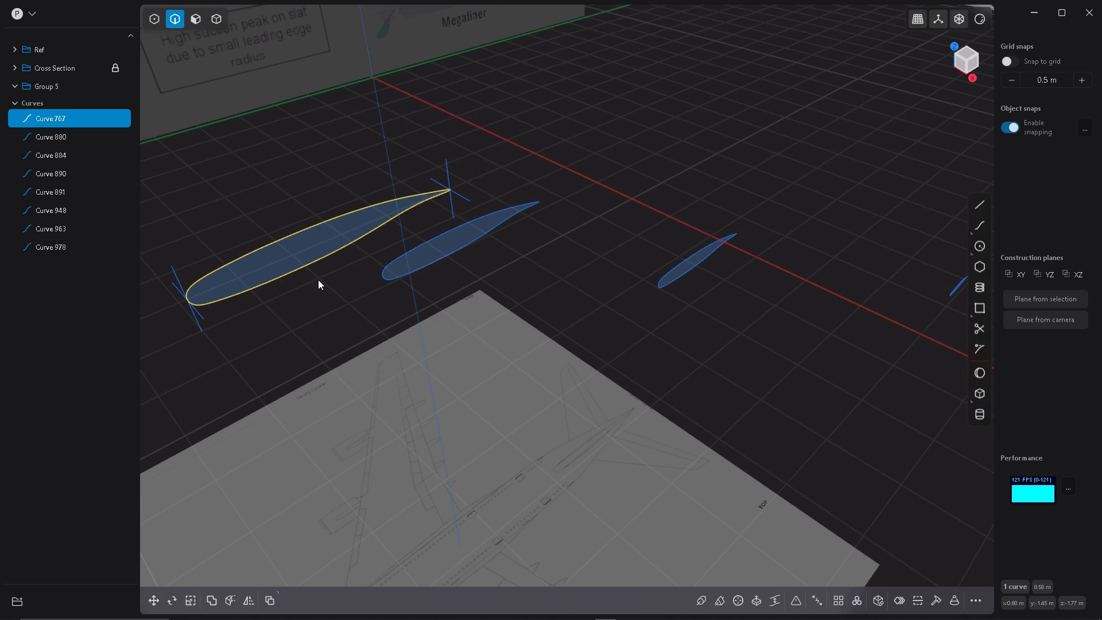
key(1)
scroll(261, 315, up, 3)
middle_drag(260, 314, 312, 292)
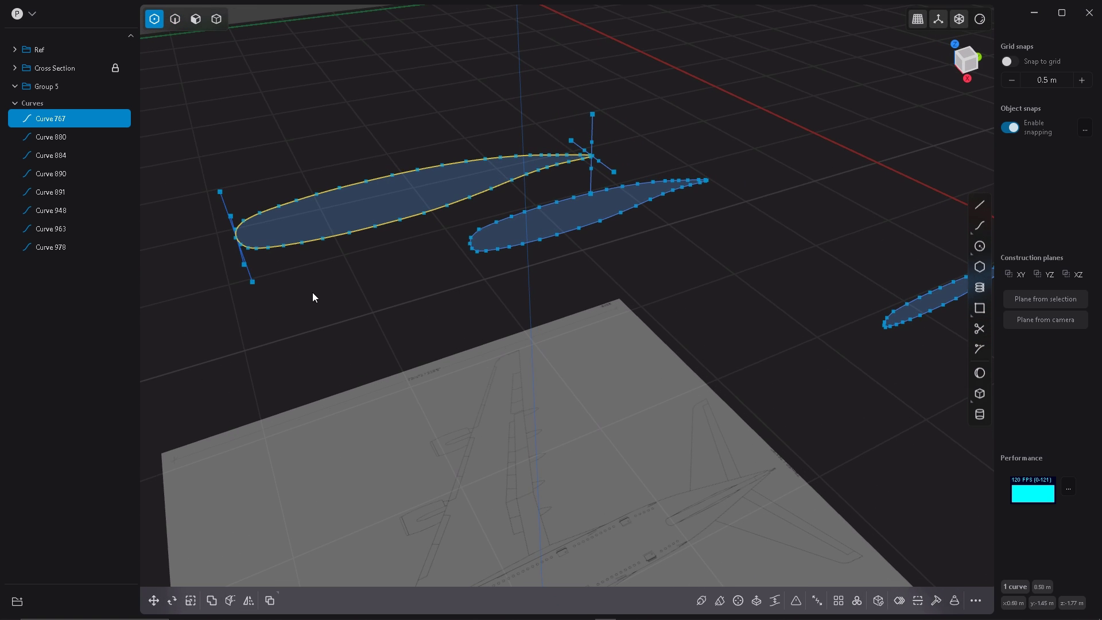
click(257, 248)
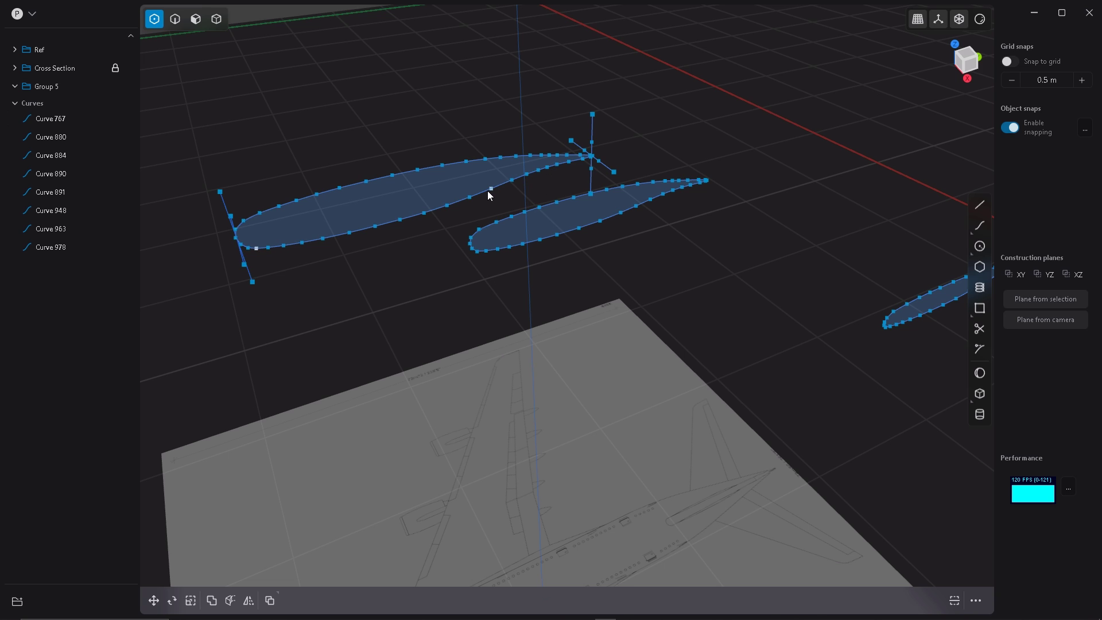
click(461, 233)
click(635, 207)
click(498, 286)
scroll(315, 246, down, 3)
scroll(701, 282, up, 4)
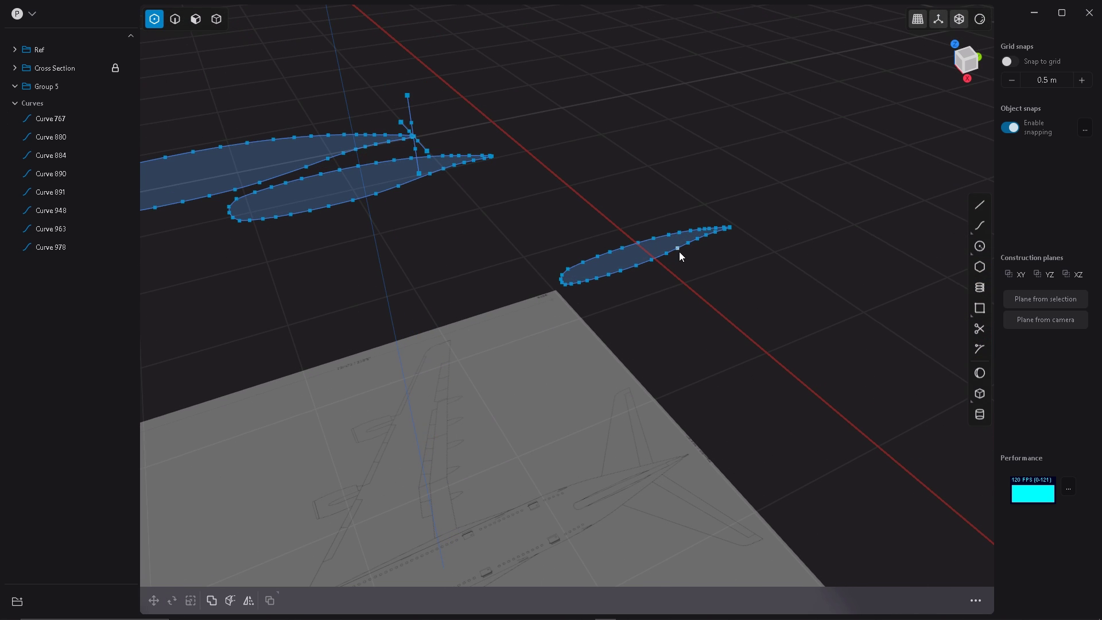
click(680, 251)
click(684, 274)
scroll(428, 245, down, 3)
scroll(429, 244, down, 2)
scroll(705, 306, up, 7)
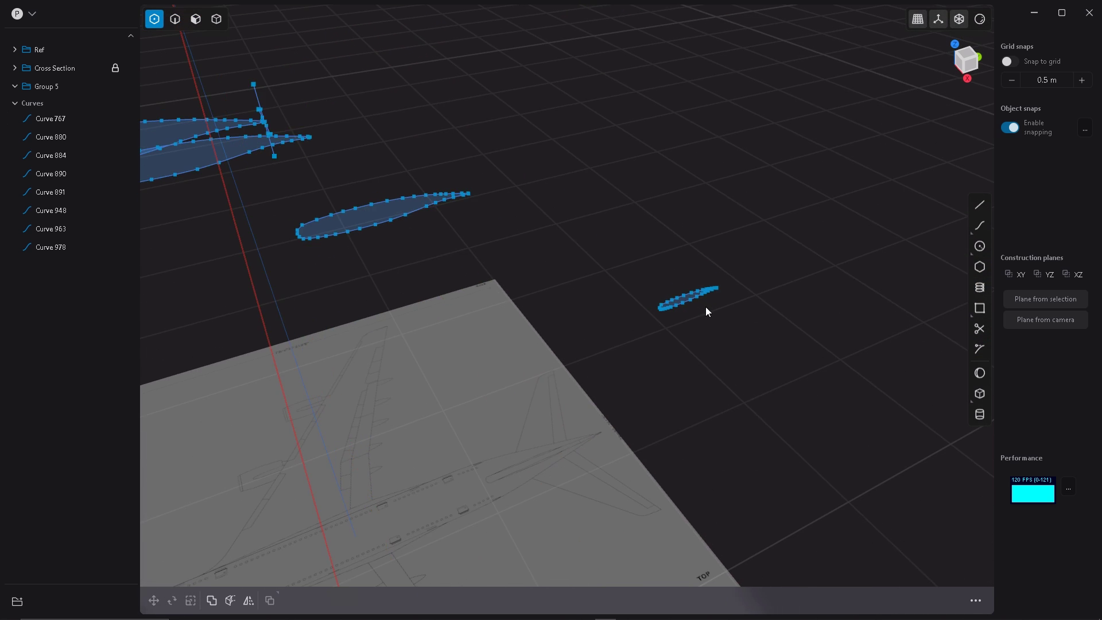
scroll(635, 285, down, 8)
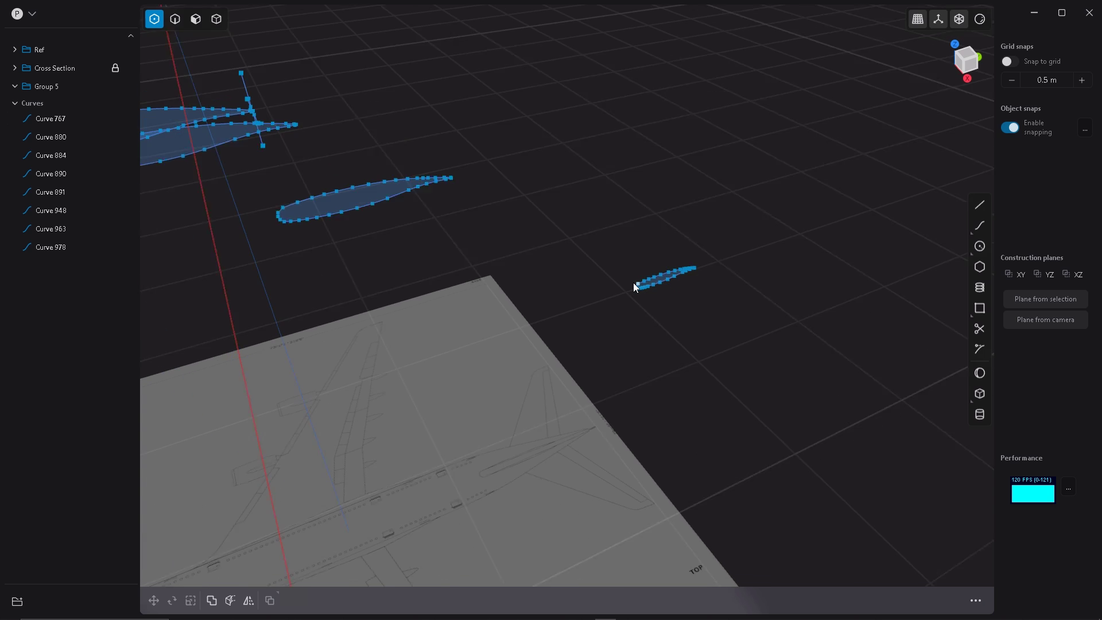
middle_drag(425, 325, 553, 297)
key(2)
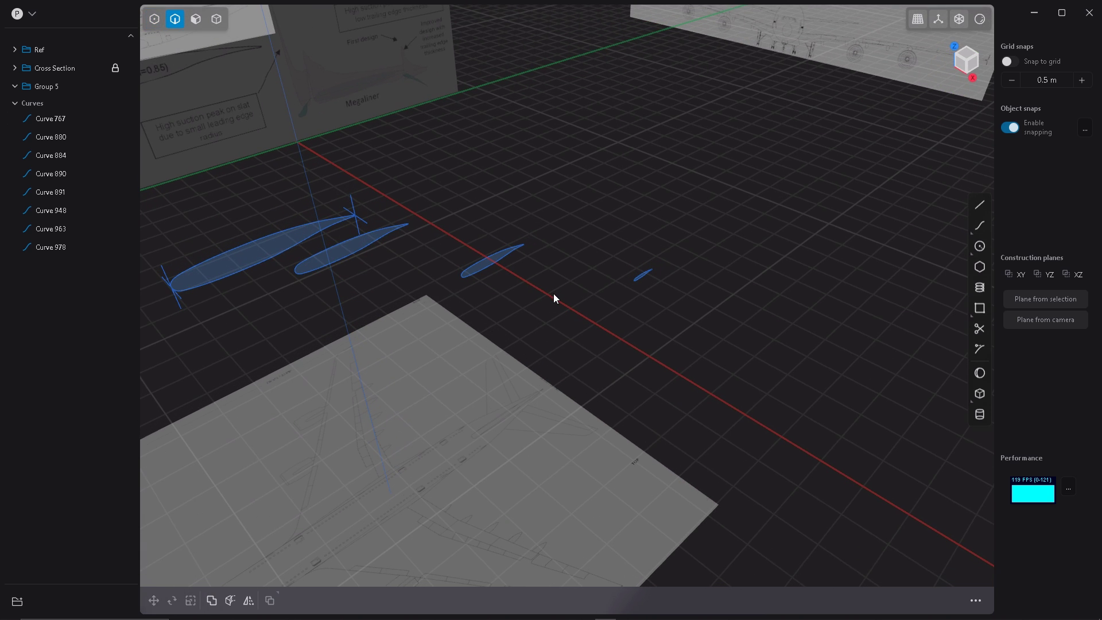
click(257, 256)
click(339, 269)
click(495, 262)
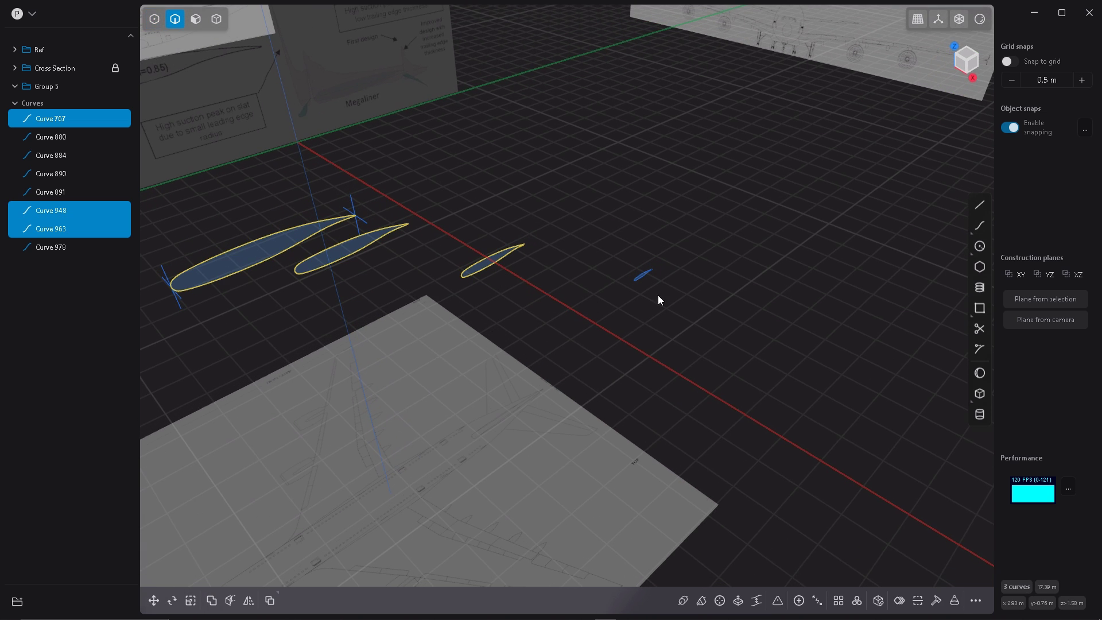
click(644, 275)
key(l)
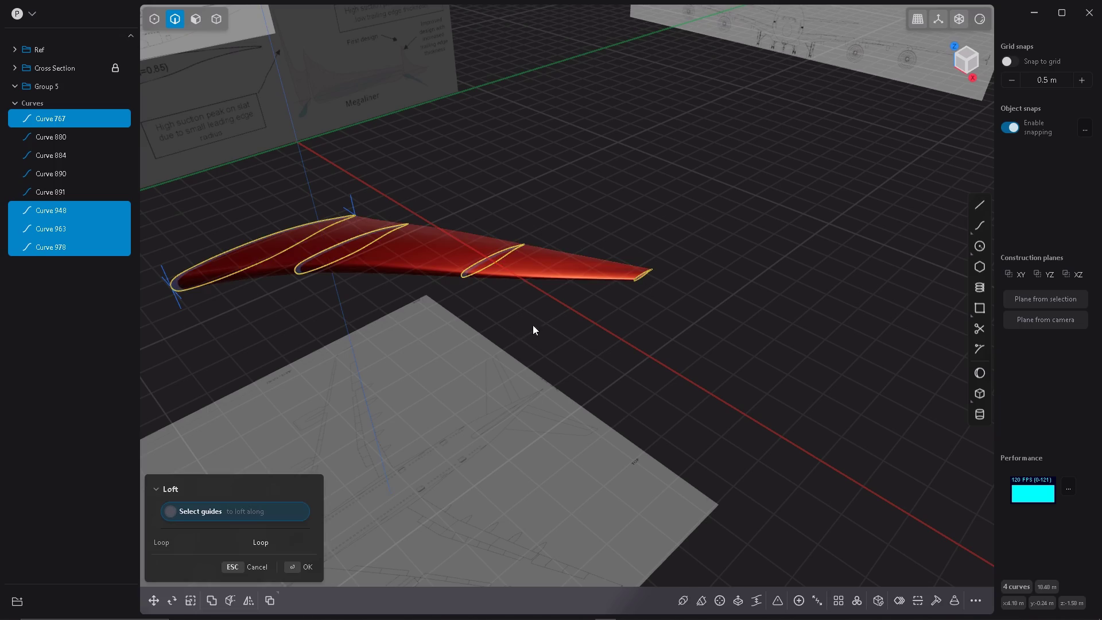
mouse_move(534, 328)
middle_down()
mouse_move(568, 397)
mouse_move(494, 267)
mouse_move(495, 222)
mouse_move(481, 243)
mouse_move(414, 172)
mouse_move(414, 187)
mouse_move(512, 301)
mouse_move(521, 338)
middle_up()
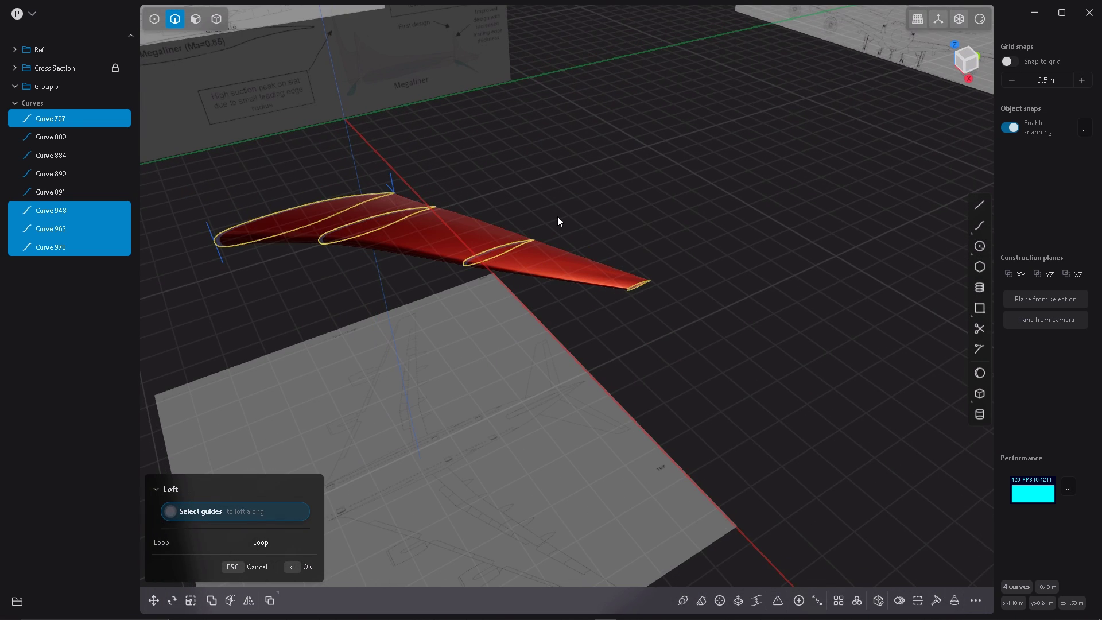
key(Return)
key(ctrl+z)
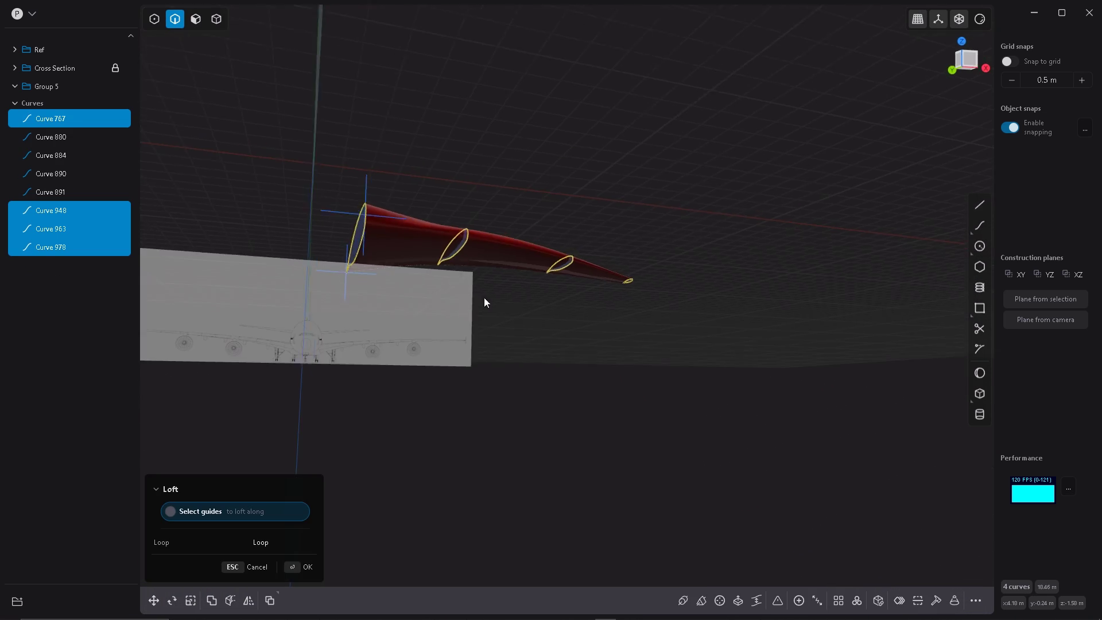
middle_drag(484, 299, 475, 351)
key(Escape)
click(487, 293)
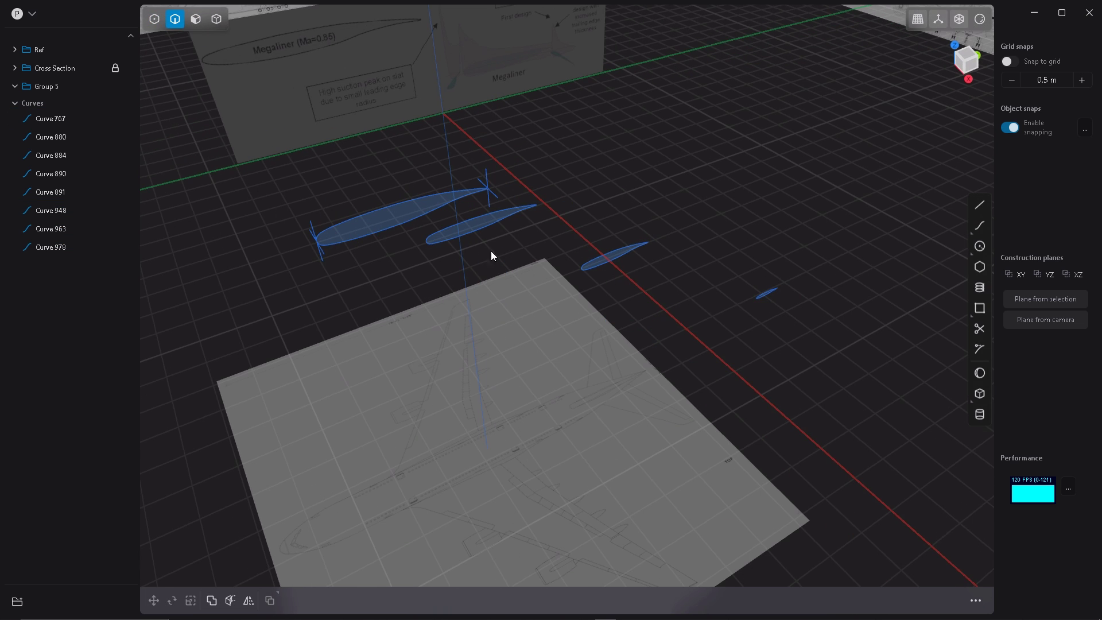
Step: In top view, start a control-point curve at the root airfoil and trace the fillet onto the leading edge
key(KP_7)
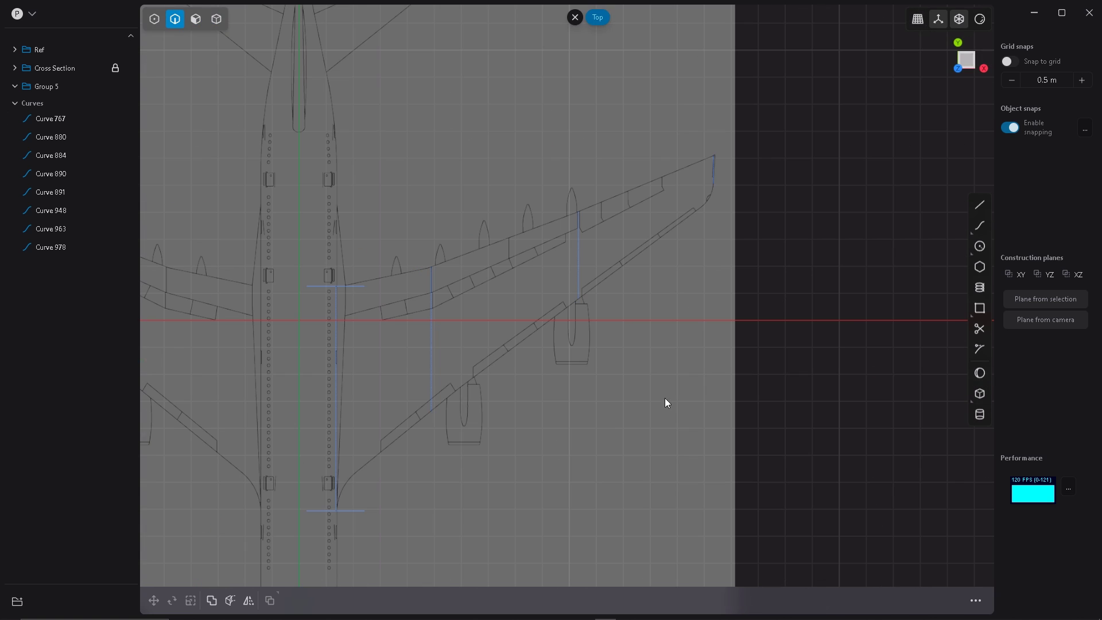
scroll(501, 394, up, 1)
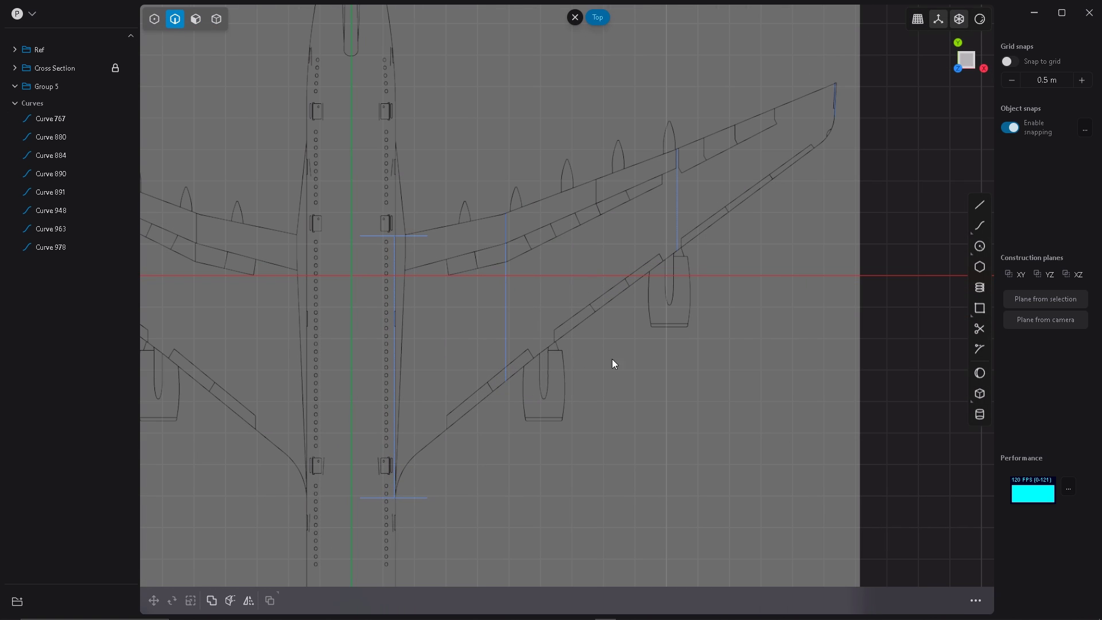
click(976, 229)
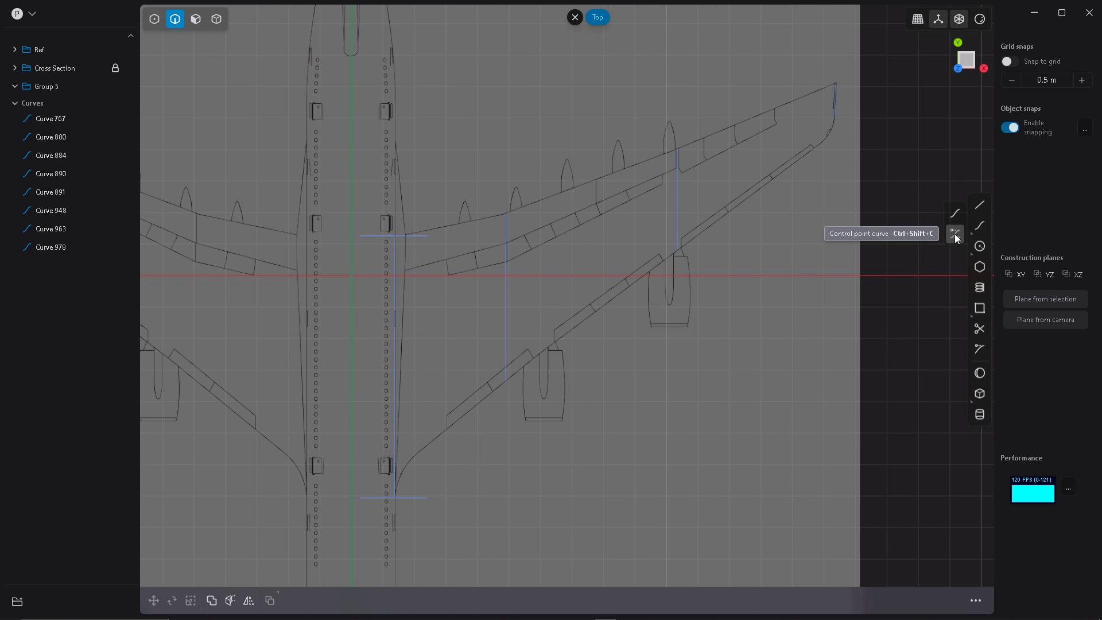
scroll(443, 521, up, 2)
scroll(417, 524, up, 4)
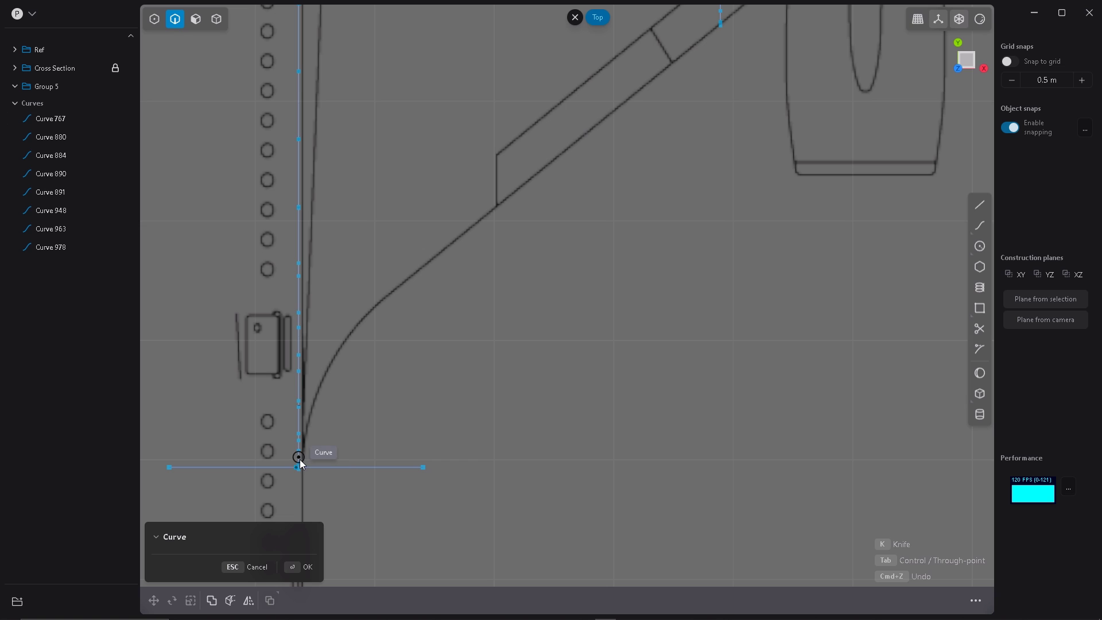
click(299, 457)
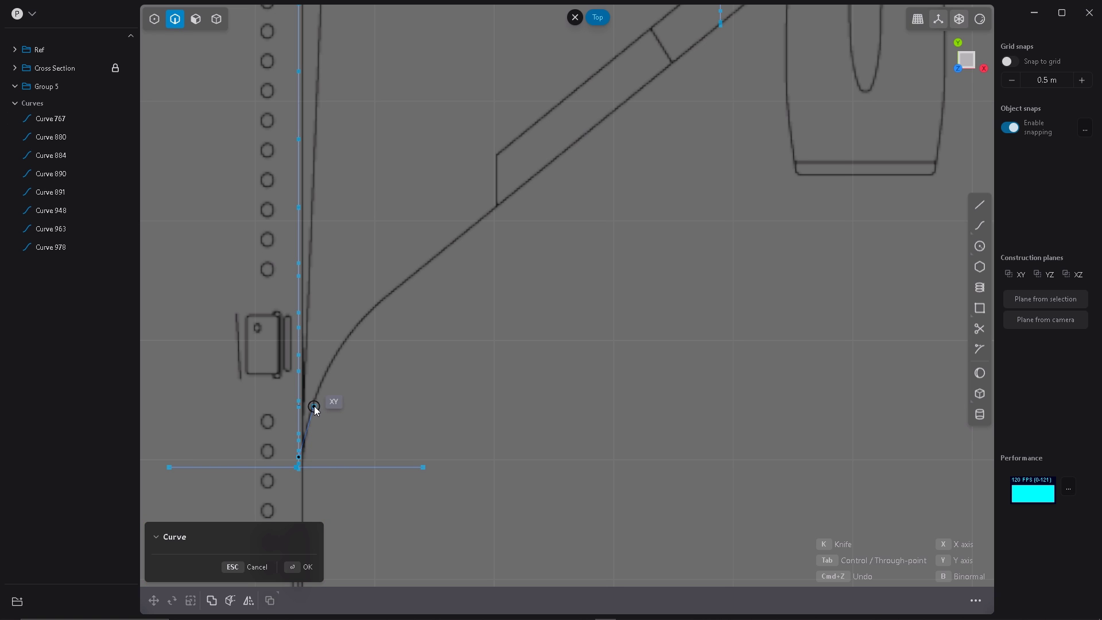
click(339, 341)
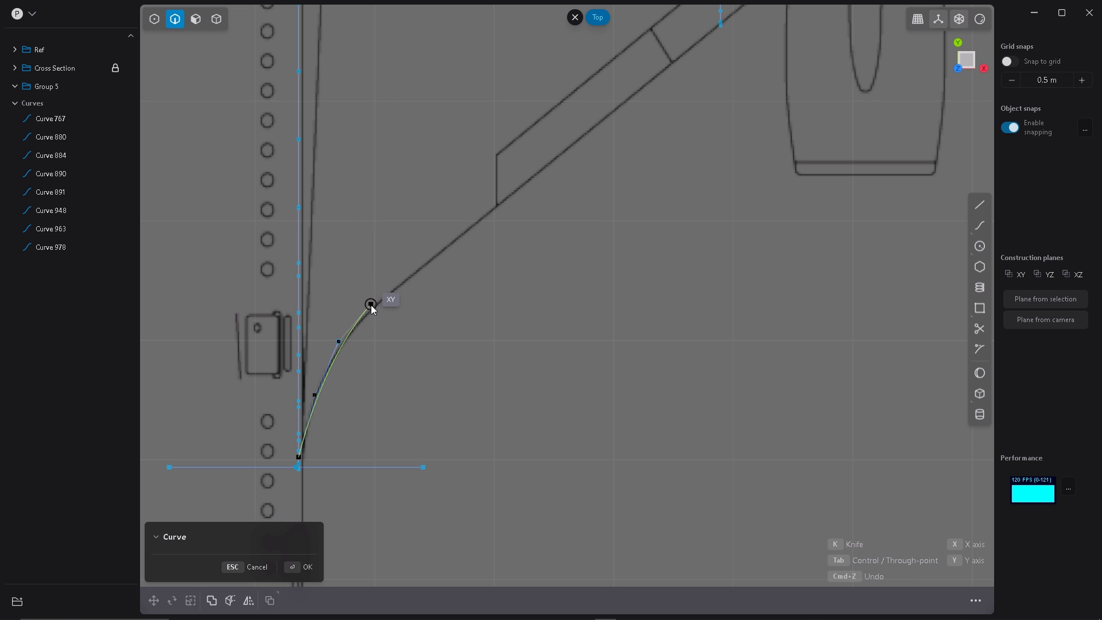
click(371, 305)
click(422, 266)
Step: Continue the guide Curve 1044 along the leading edge around the rounded tip, ending on the tip airfoil
scroll(480, 287, up, 5)
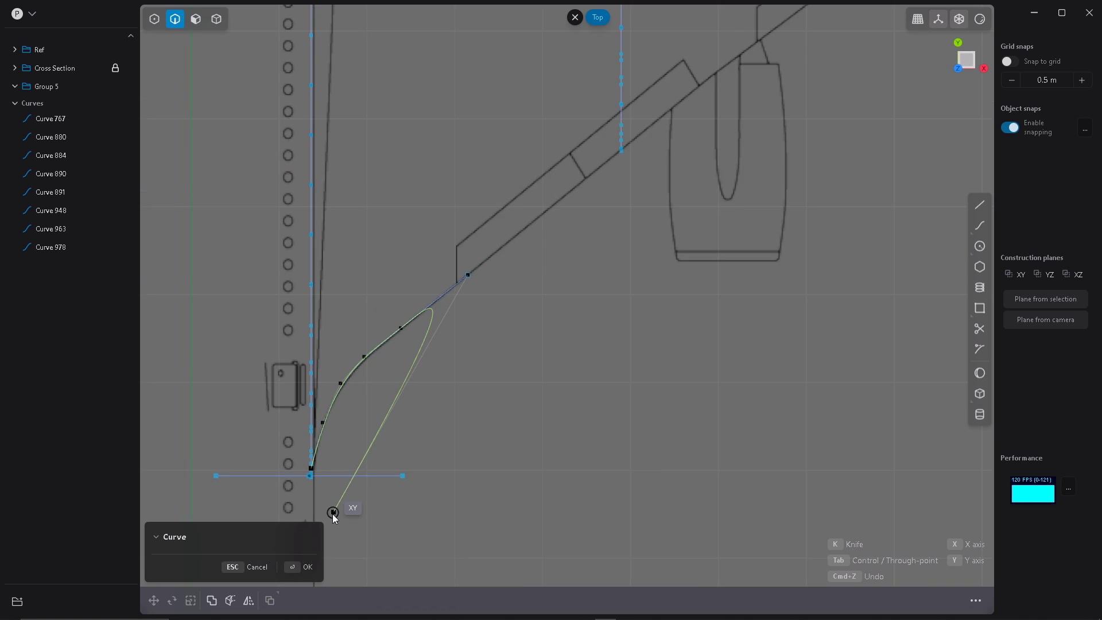
click(482, 274)
scroll(405, 410, down, 7)
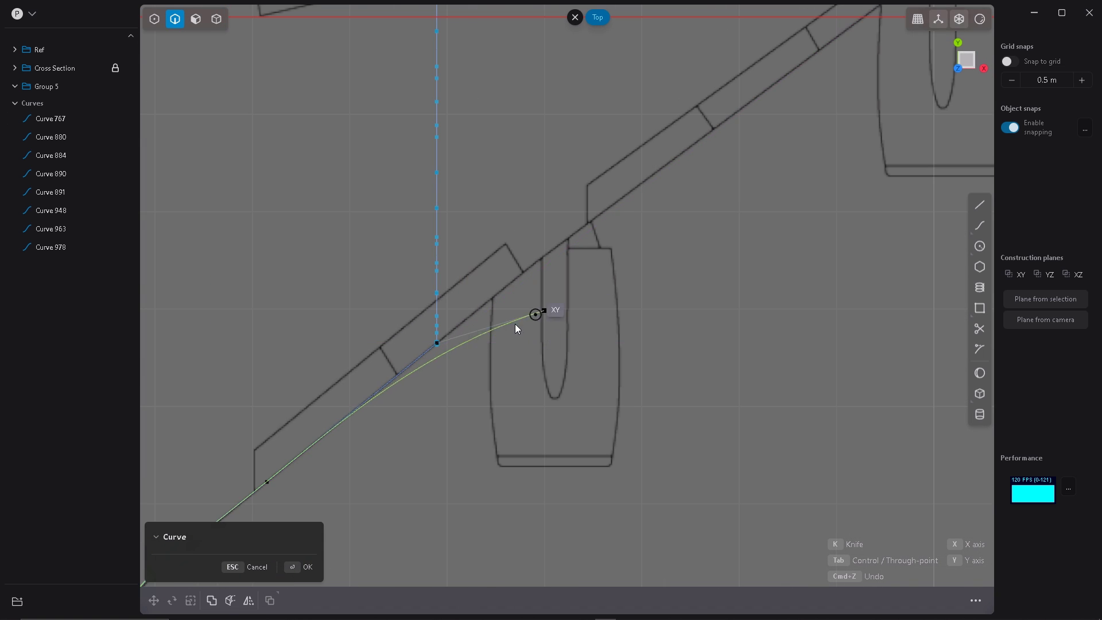
scroll(597, 199, up, 8)
click(604, 395)
scroll(391, 391, down, 6)
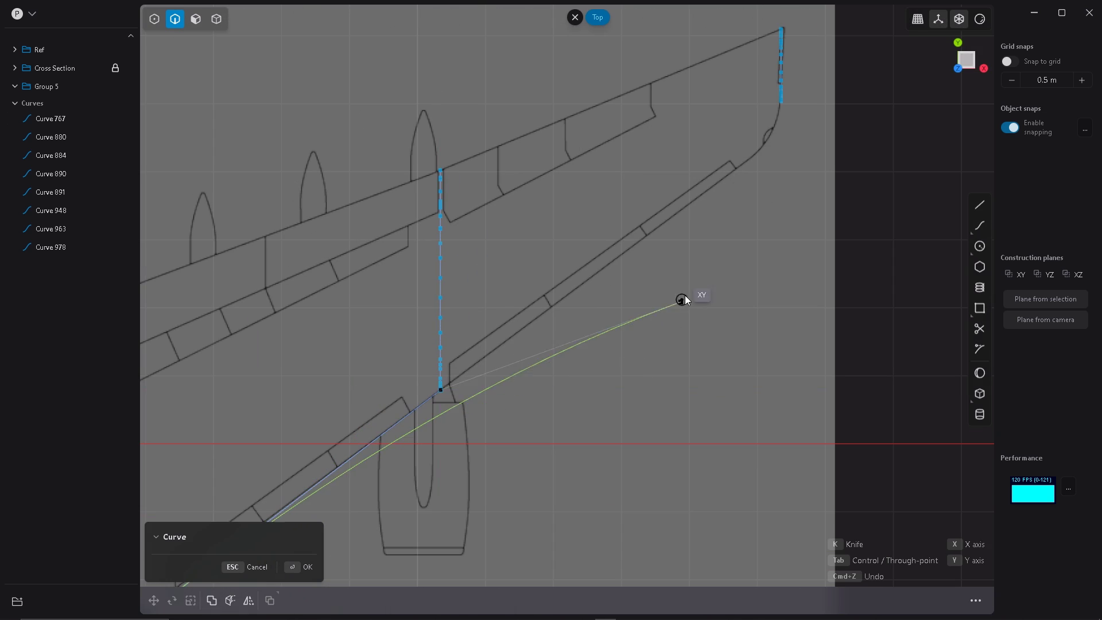
scroll(767, 144, up, 7)
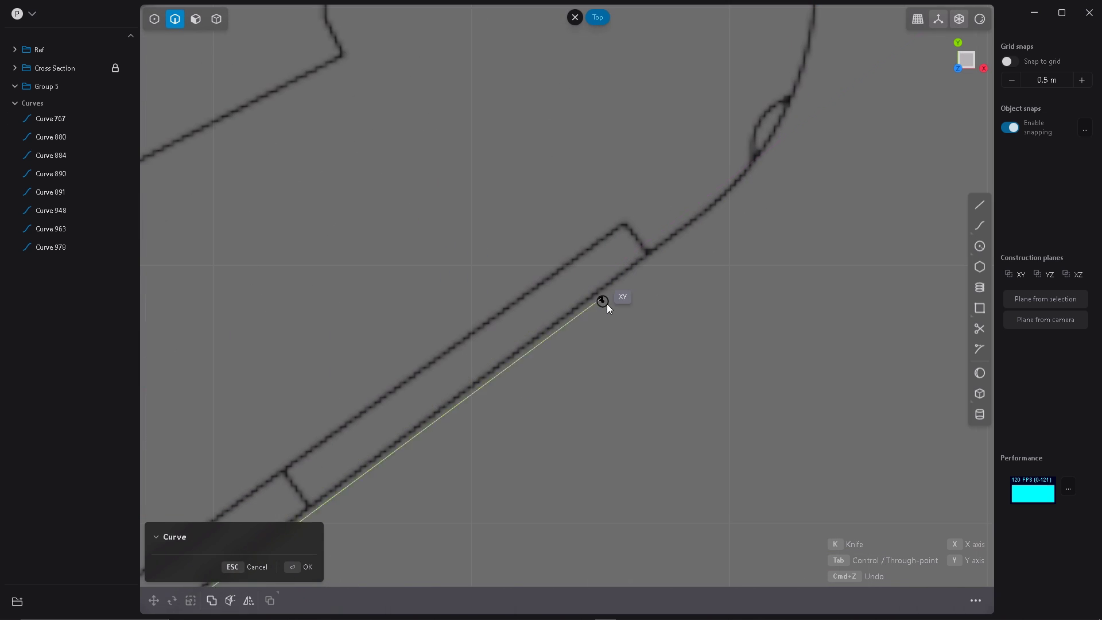
click(711, 210)
click(761, 157)
shift+middle_drag(663, 196, 442, 368)
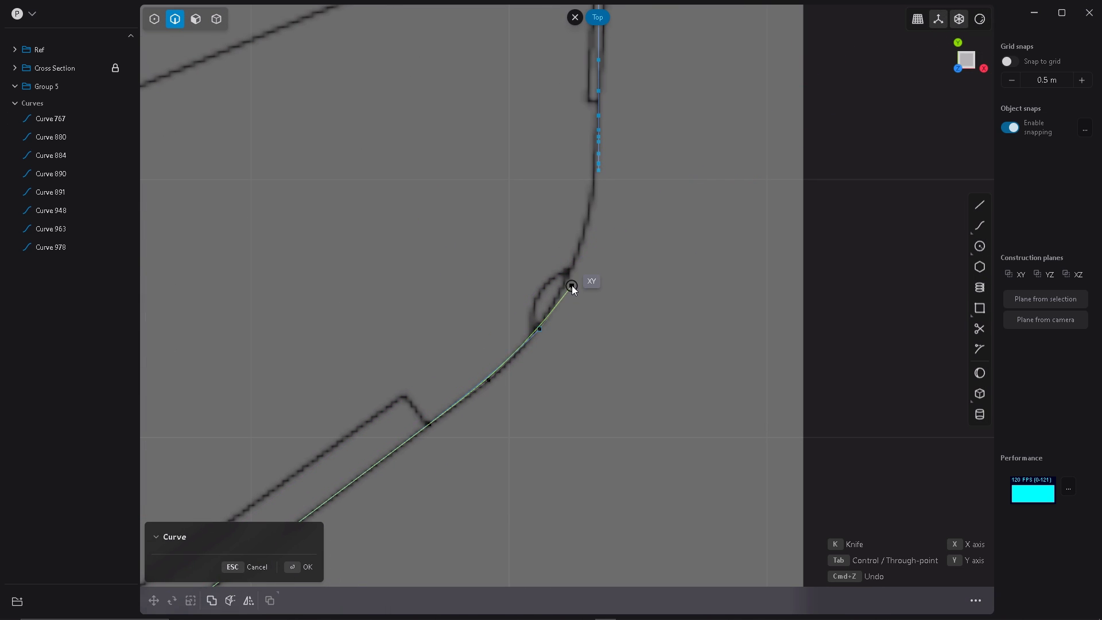
click(574, 267)
click(593, 203)
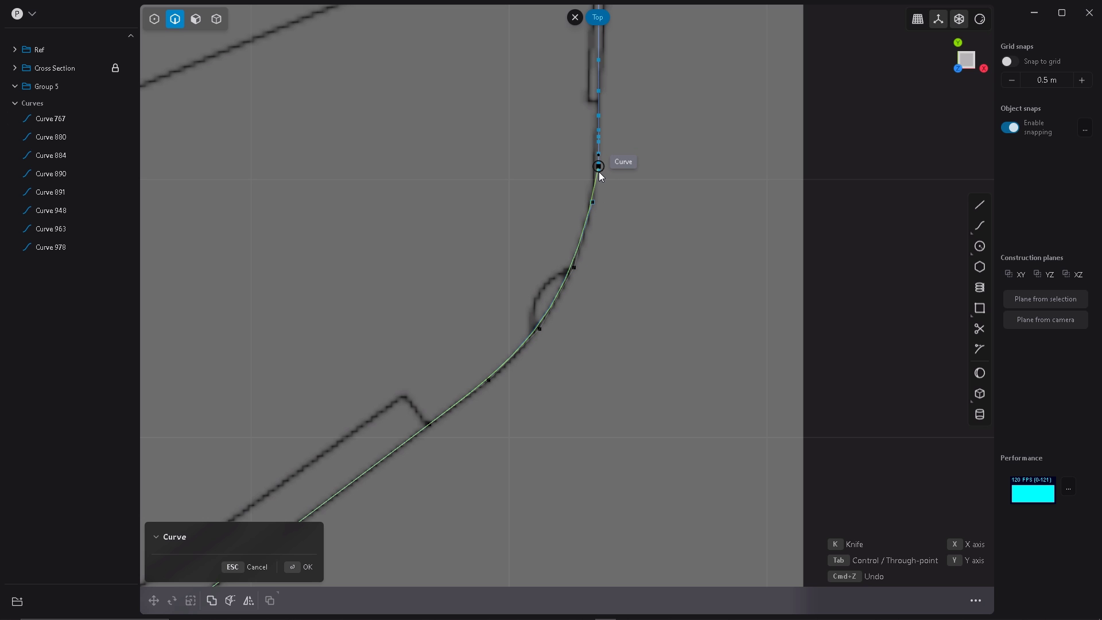
click(598, 166)
key(Return)
scroll(677, 216, down, 5)
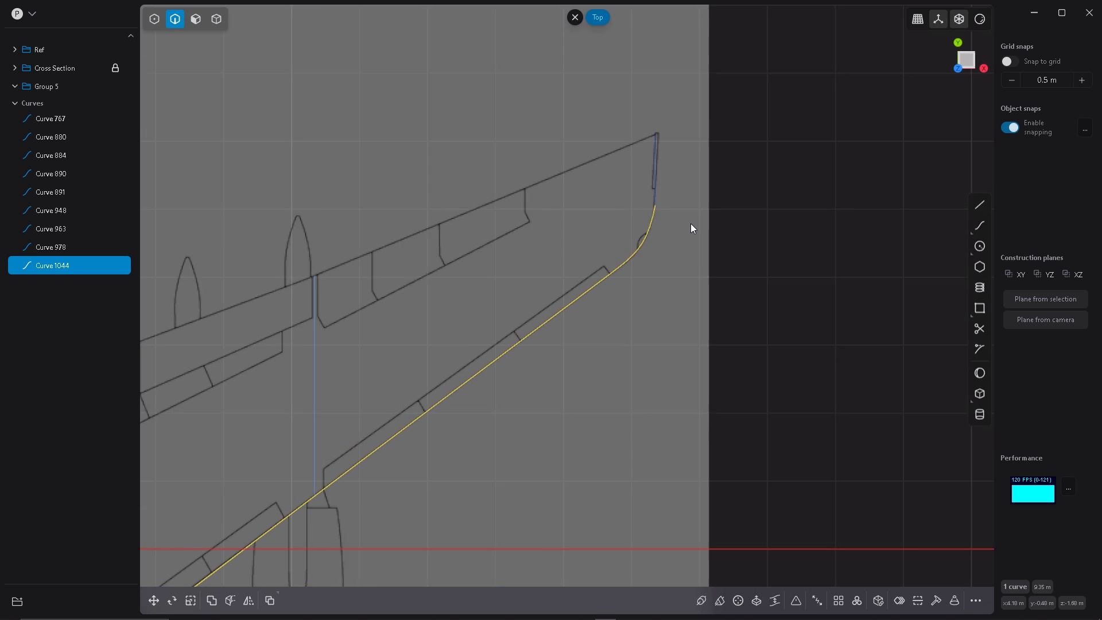
scroll(691, 226, down, 3)
scroll(492, 450, up, 5)
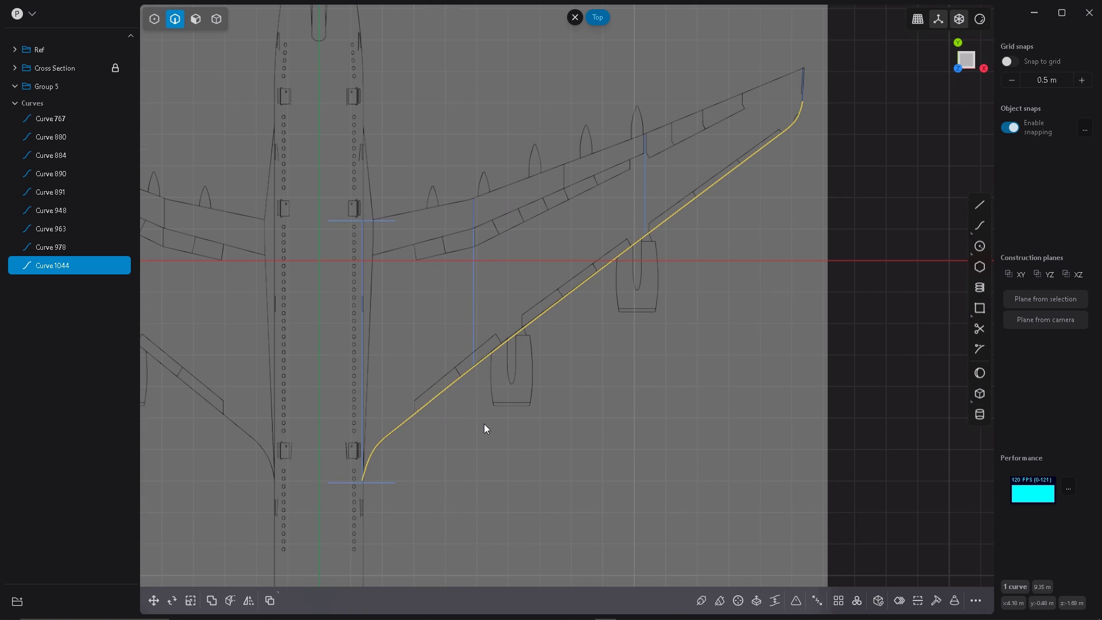
Step: In Front view, raise the guide curve's middle control point by 0.104 m
key(KP_1)
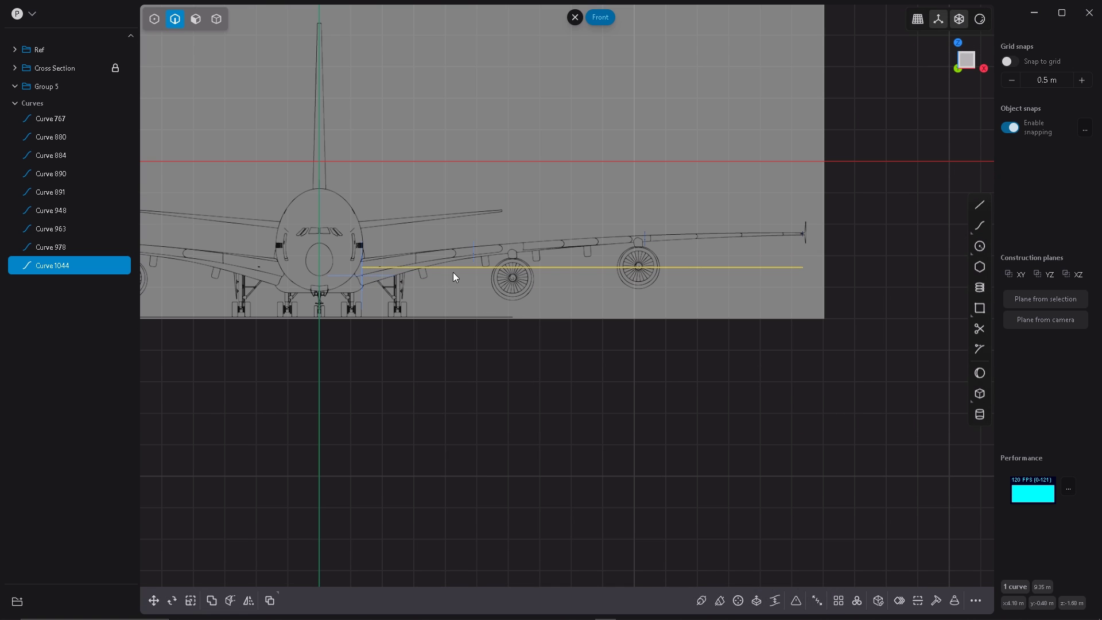
scroll(425, 276, up, 8)
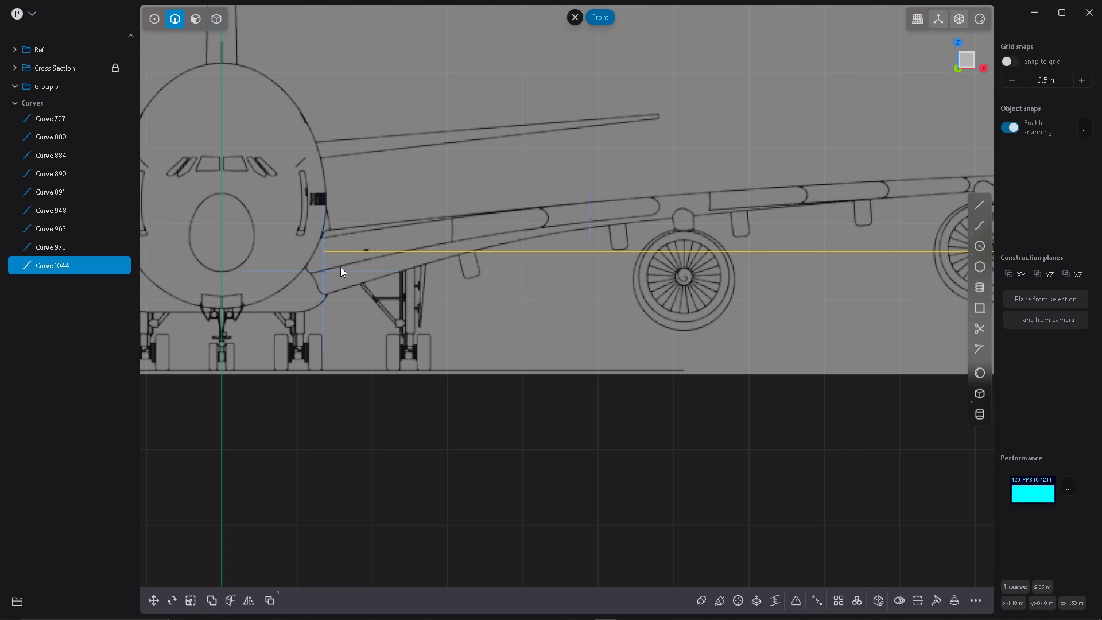
key(1)
scroll(350, 261, up, 2)
click(344, 251)
key(g)
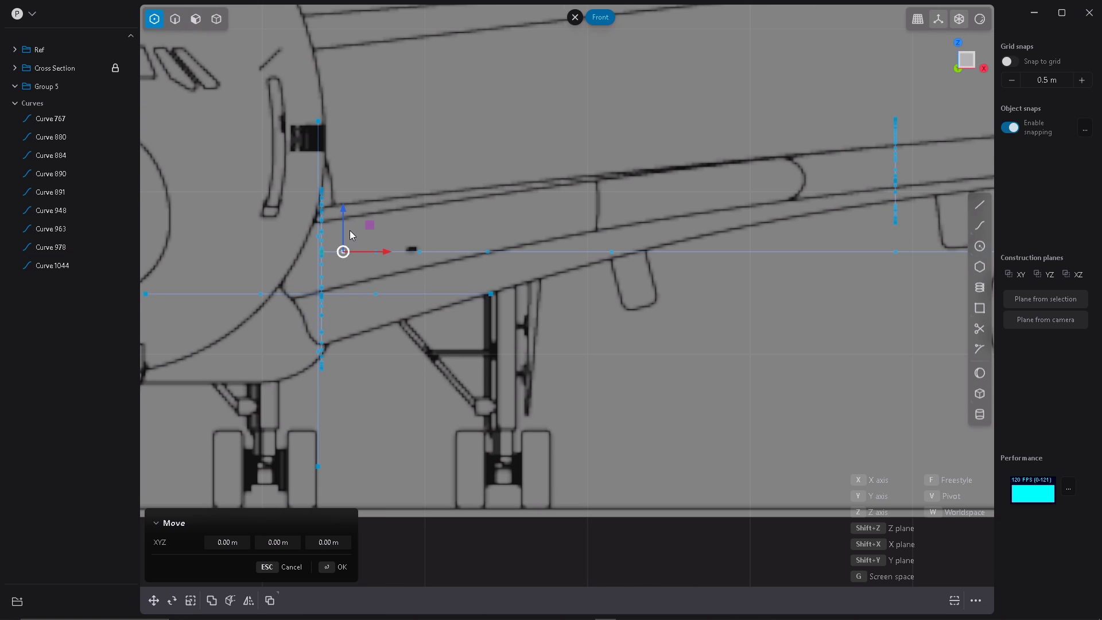
drag(344, 212, 374, 204)
key(Escape)
click(376, 252)
drag(401, 232, 413, 190)
drag(487, 251, 483, 176)
click(542, 285)
drag(388, 227, 339, 262)
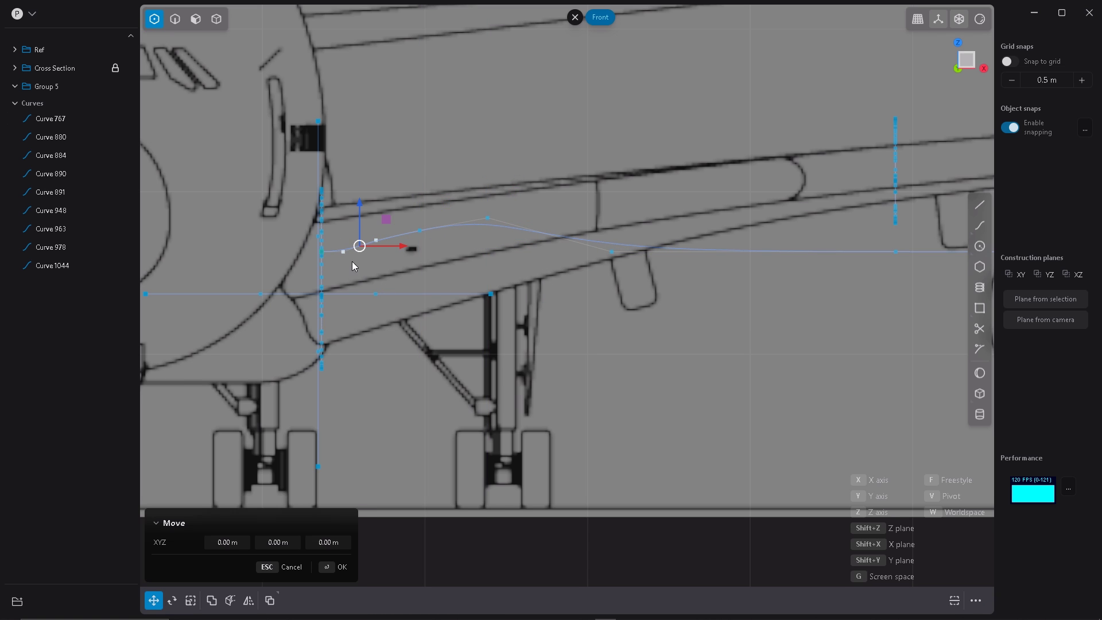
click(353, 260)
Step: Raise the inboard control points by 0.014 m and 0.1544 m, and the next to 0.28934 m
click(343, 252)
drag(340, 212, 340, 207)
scroll(634, 263, up, 3)
shift+middle_drag(634, 263, 433, 286)
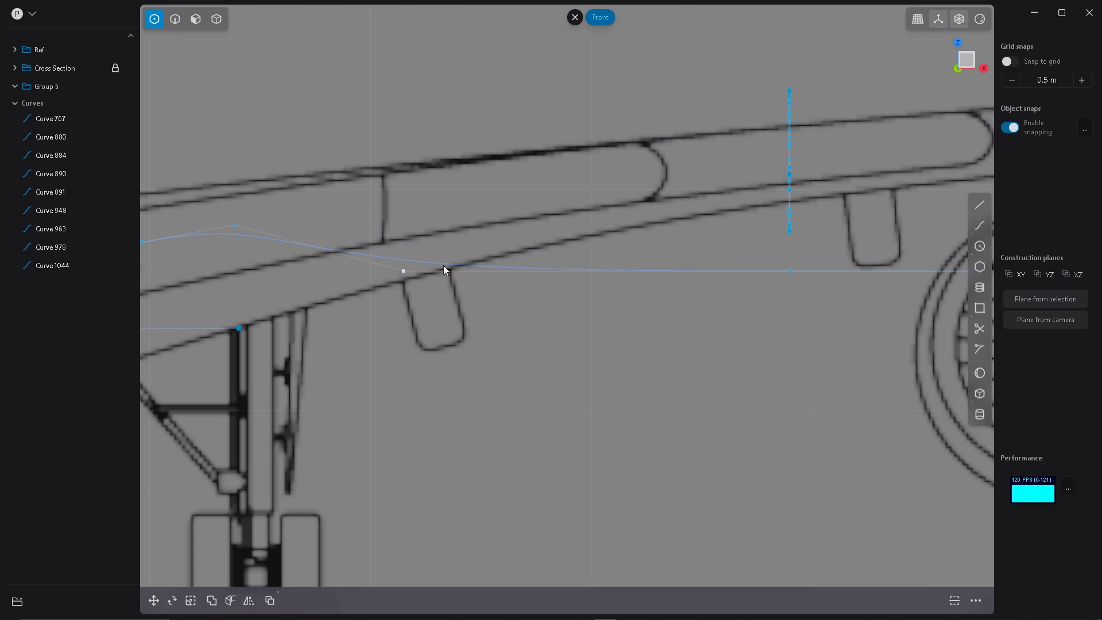
drag(443, 265, 387, 280)
drag(405, 229, 406, 161)
shift+middle_drag(768, 262, 526, 263)
click(548, 272)
drag(550, 229, 547, 109)
scroll(540, 173, down, 5)
scroll(731, 201, up, 3)
Step: Lift the outboard points to 0.4772 m and 0.53392 m, levelling them with the wing tip
click(517, 227)
drag(516, 182, 511, 45)
scroll(497, 216, down, 5)
scroll(753, 229, up, 5)
click(667, 208)
drag(668, 164, 667, 8)
scroll(694, 51, up, 8)
shift+middle_drag(693, 50, 542, 201)
drag(370, 162, 577, 211)
scroll(661, 224, down, 6)
scroll(595, 227, down, 6)
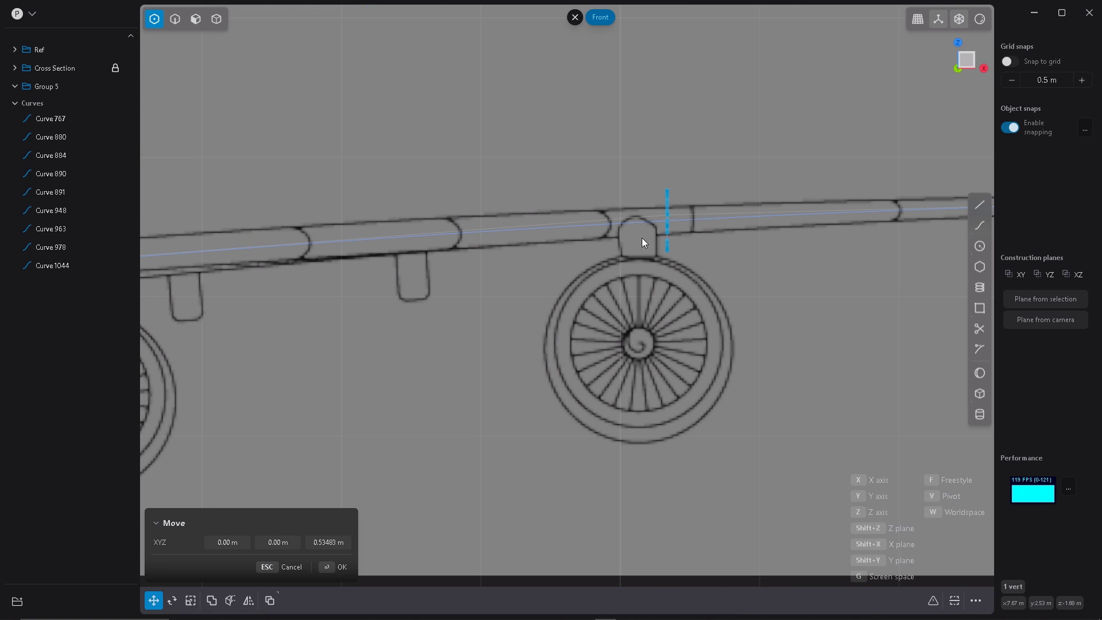
key(2)
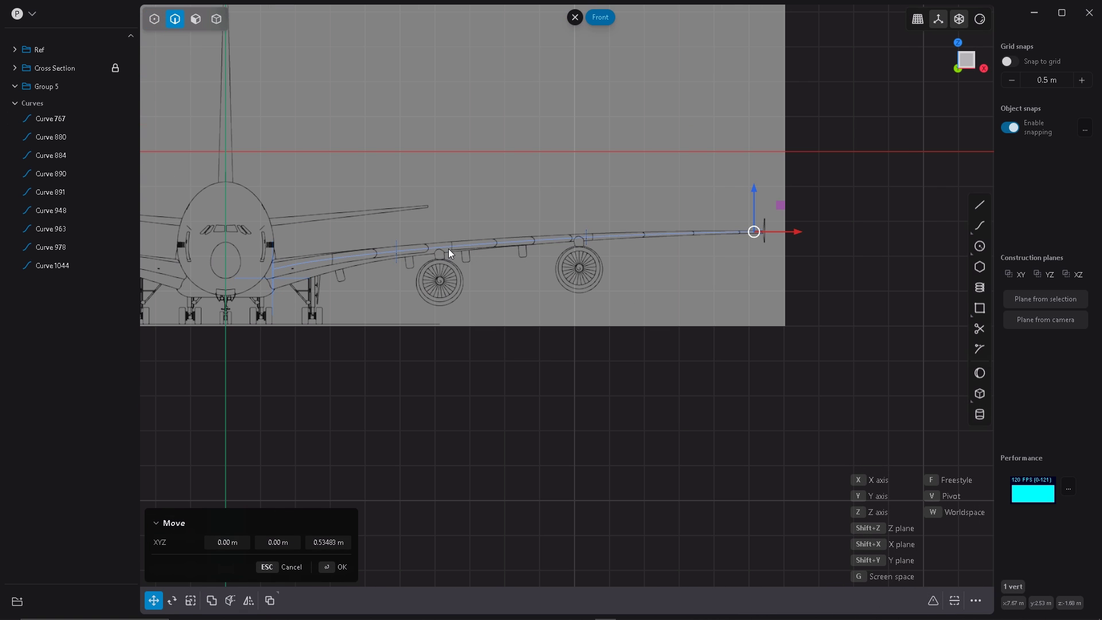
key(Return)
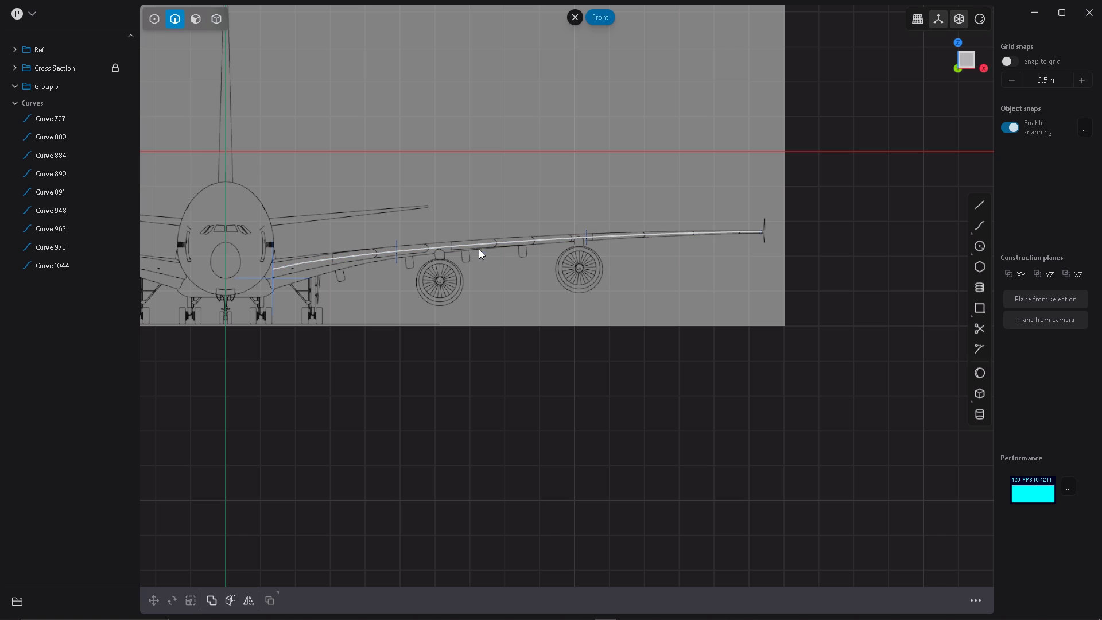
Step: In Top view, scale Curve 948 from its upper end (about 1.004) so it reaches the leading edge
click(480, 250)
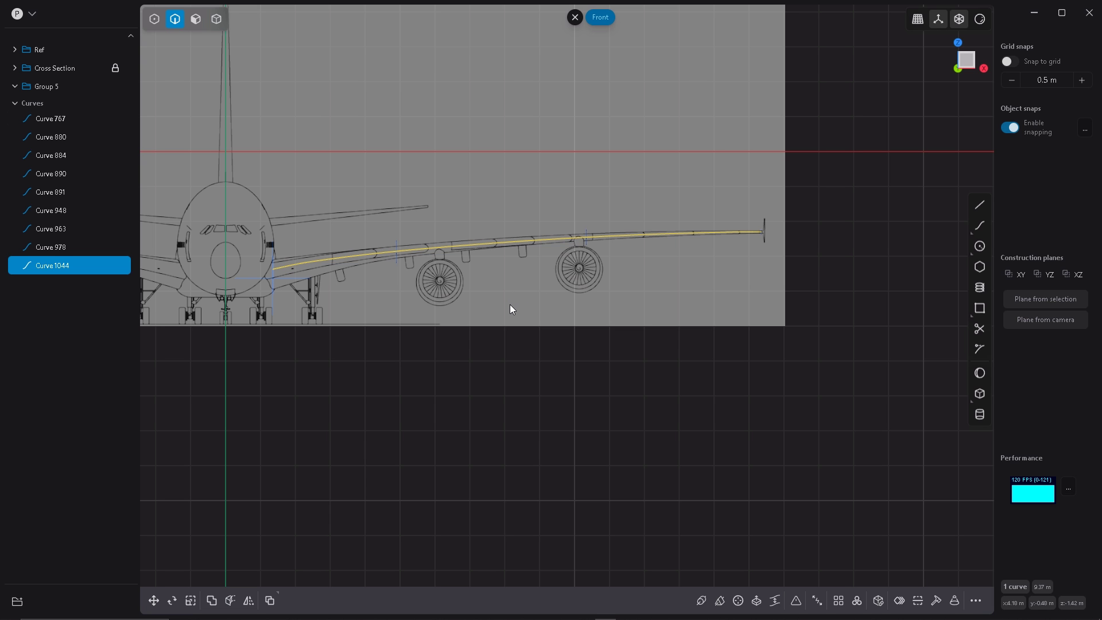
key(7)
scroll(660, 218, up, 5)
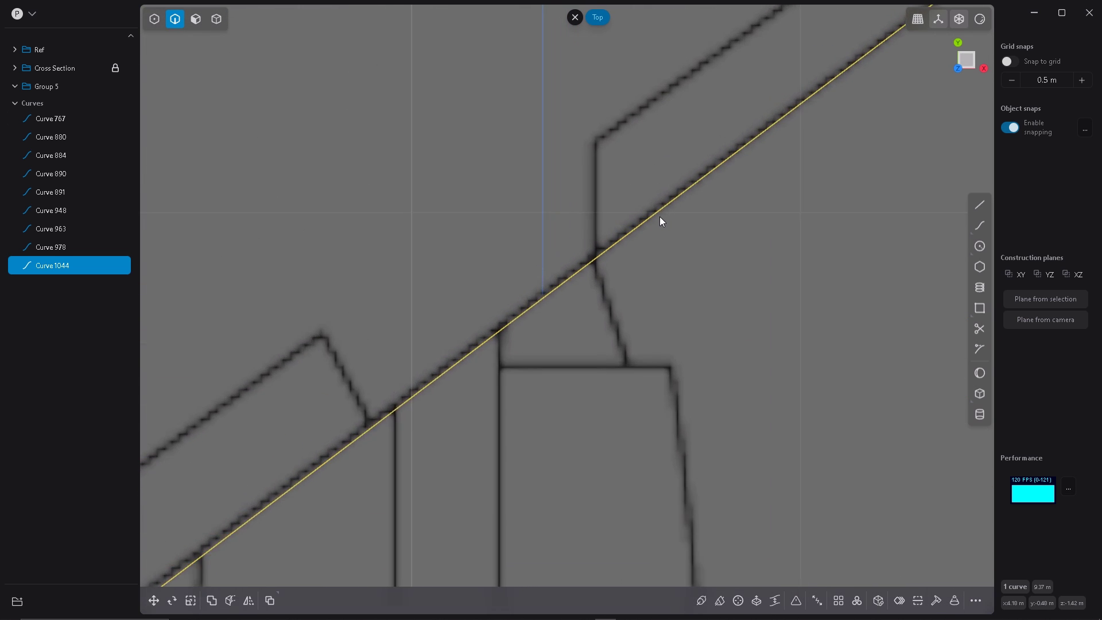
scroll(660, 217, down, 3)
scroll(589, 247, down, 4)
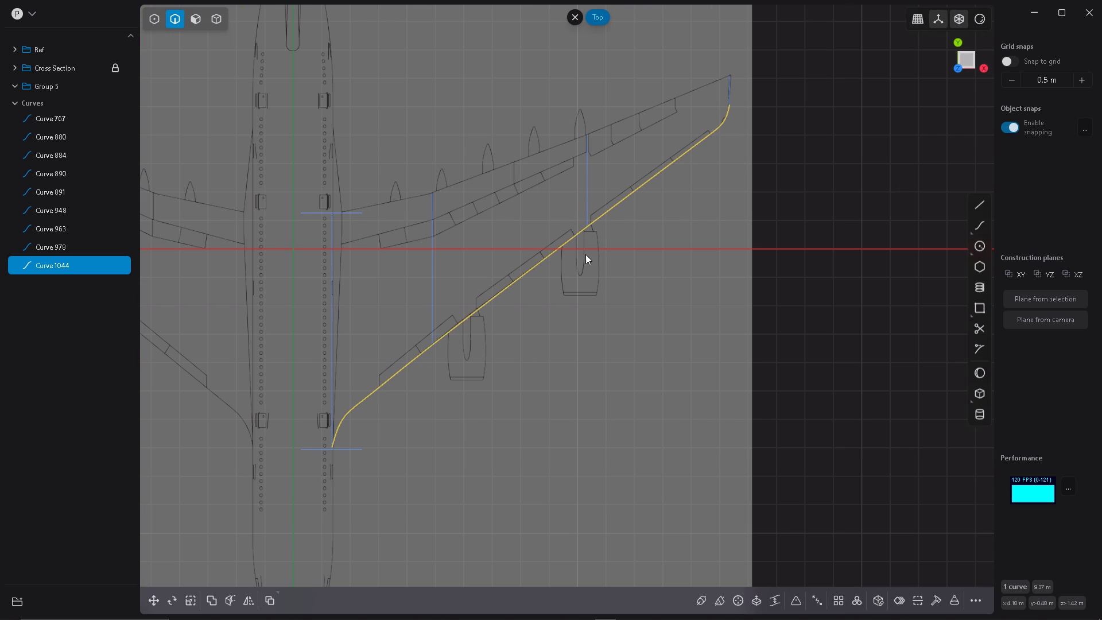
scroll(436, 343, up, 10)
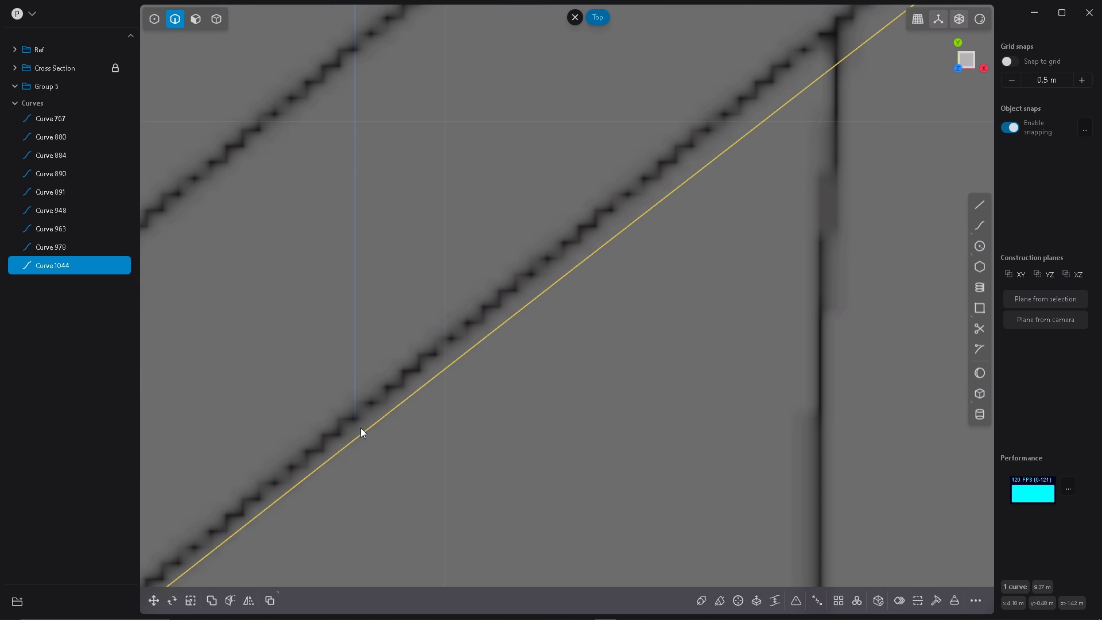
scroll(430, 287, down, 5)
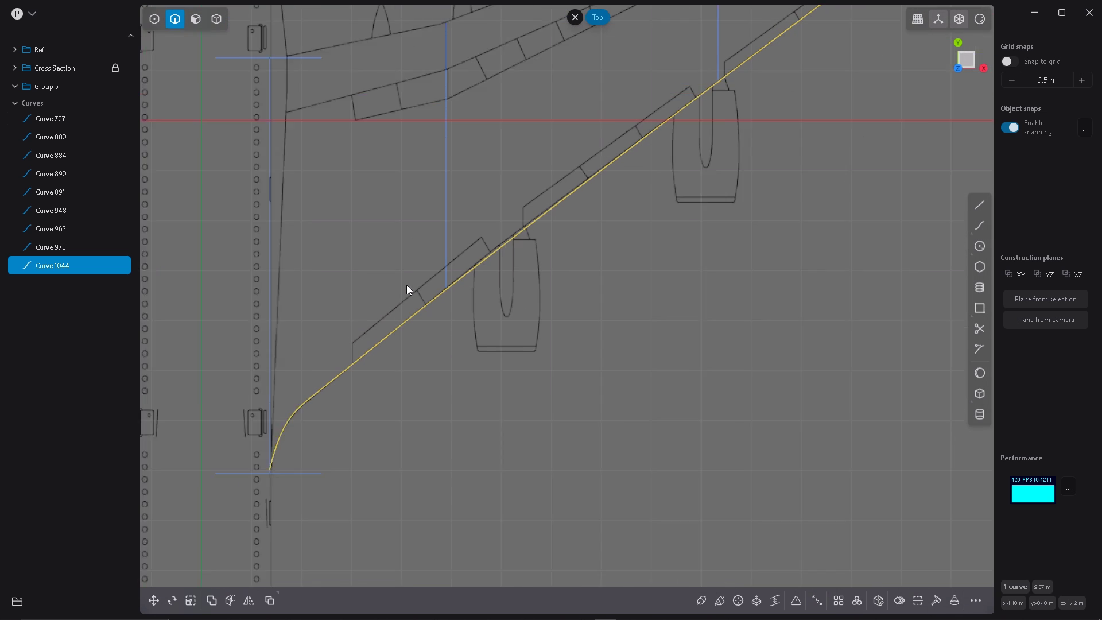
scroll(323, 409, up, 5)
scroll(316, 407, down, 5)
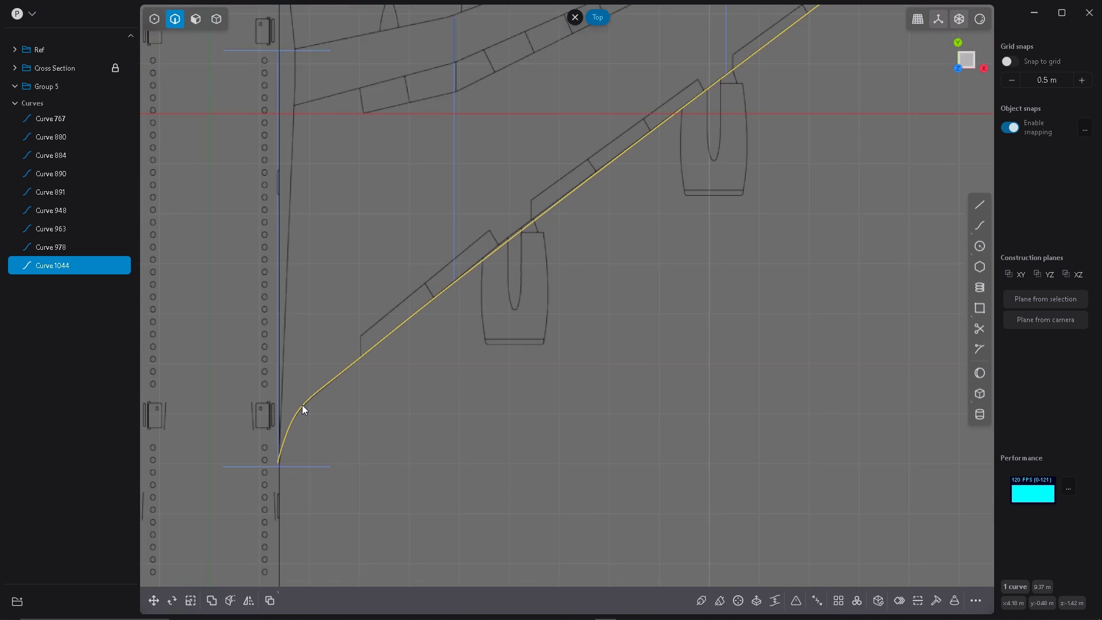
scroll(345, 344, down, 2)
scroll(397, 184, up, 5)
click(410, 188)
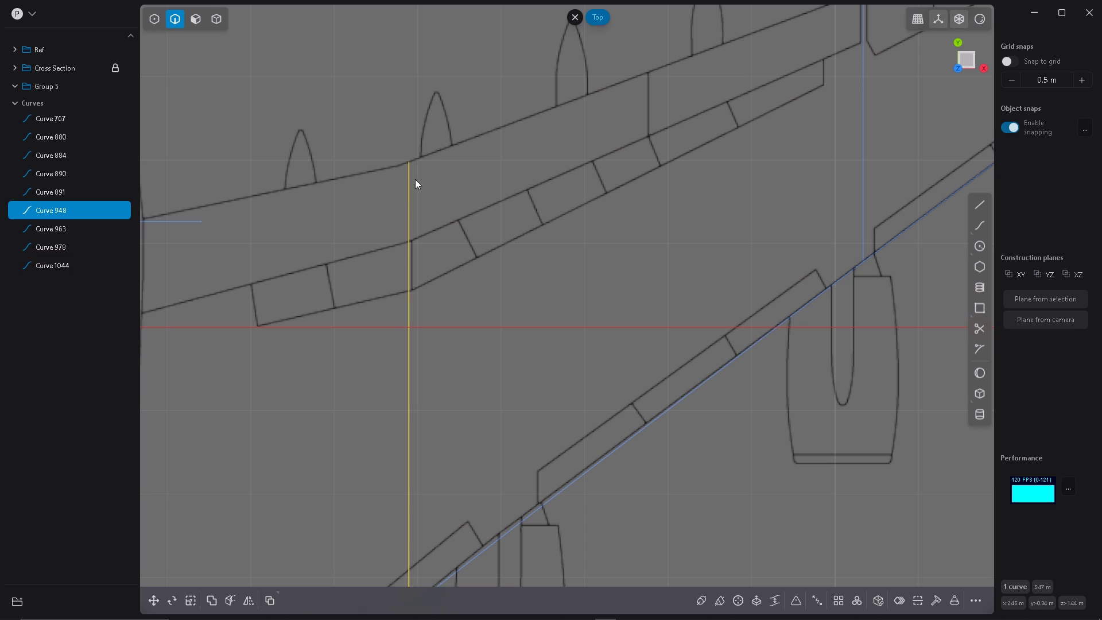
key(s)
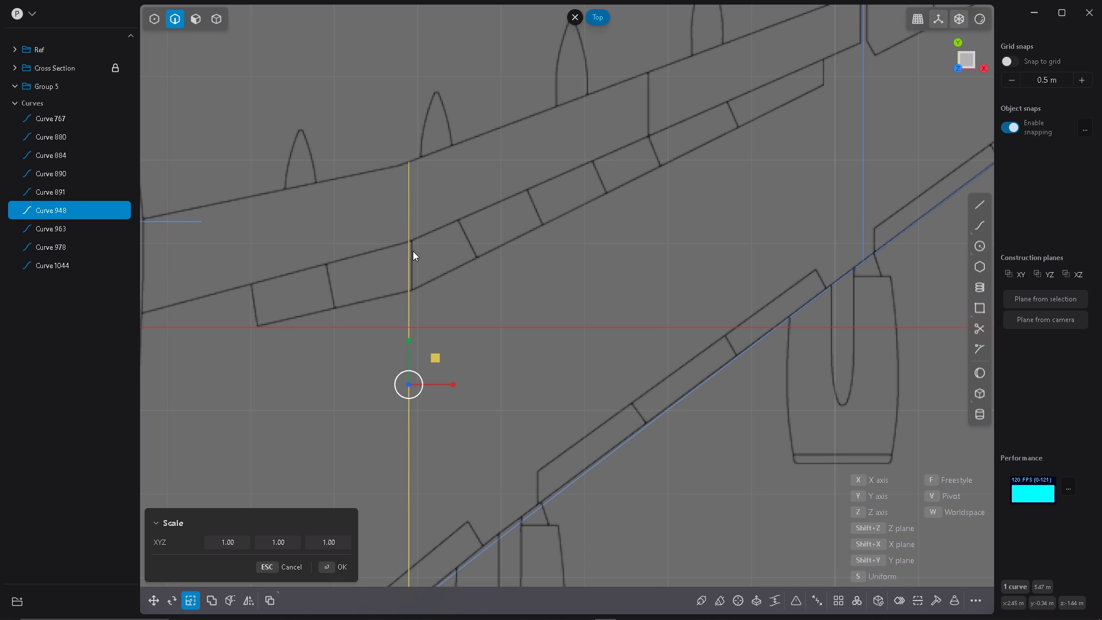
key(v)
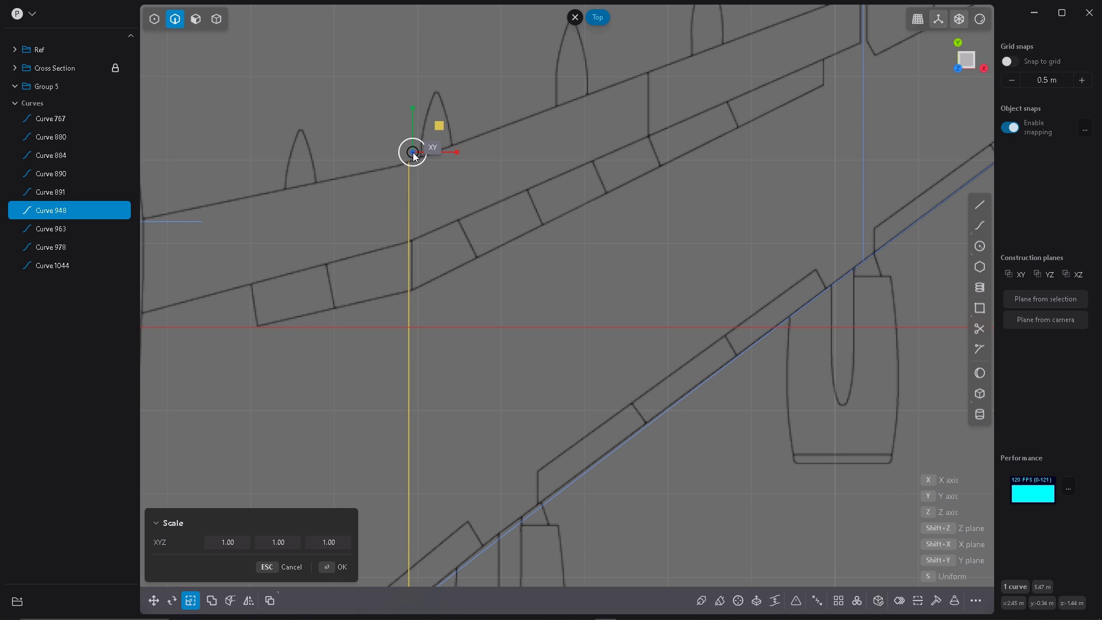
click(412, 155)
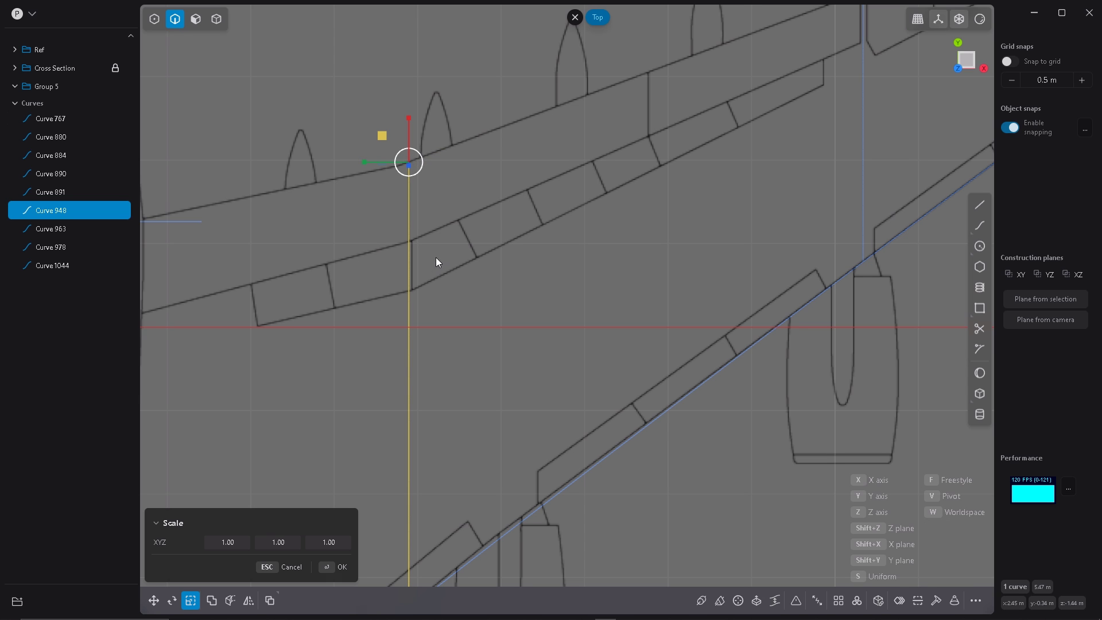
scroll(498, 167, down, 4)
scroll(462, 343, up, 10)
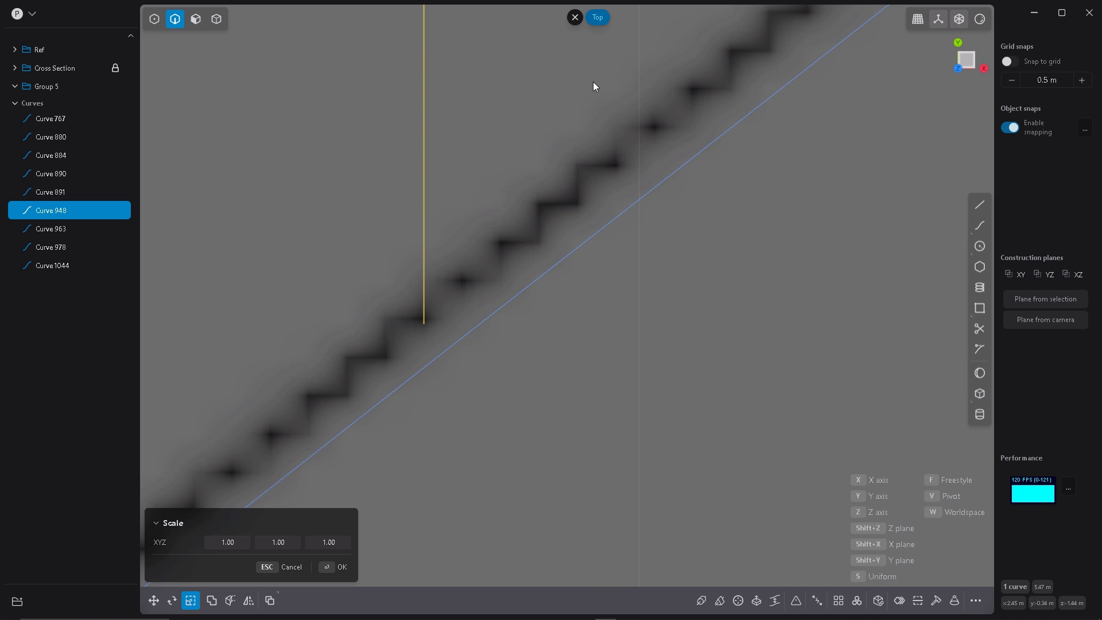
drag(593, 82, 591, 125)
scroll(377, 313, down, 5)
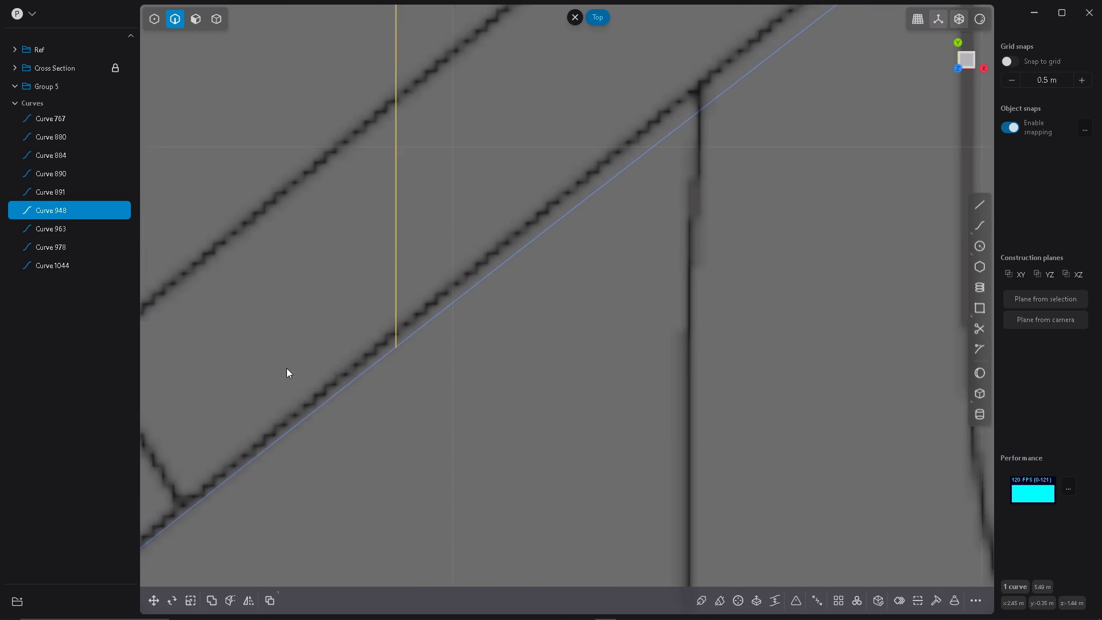
scroll(287, 373, down, 3)
scroll(608, 98, up, 1)
scroll(504, 237, up, 3)
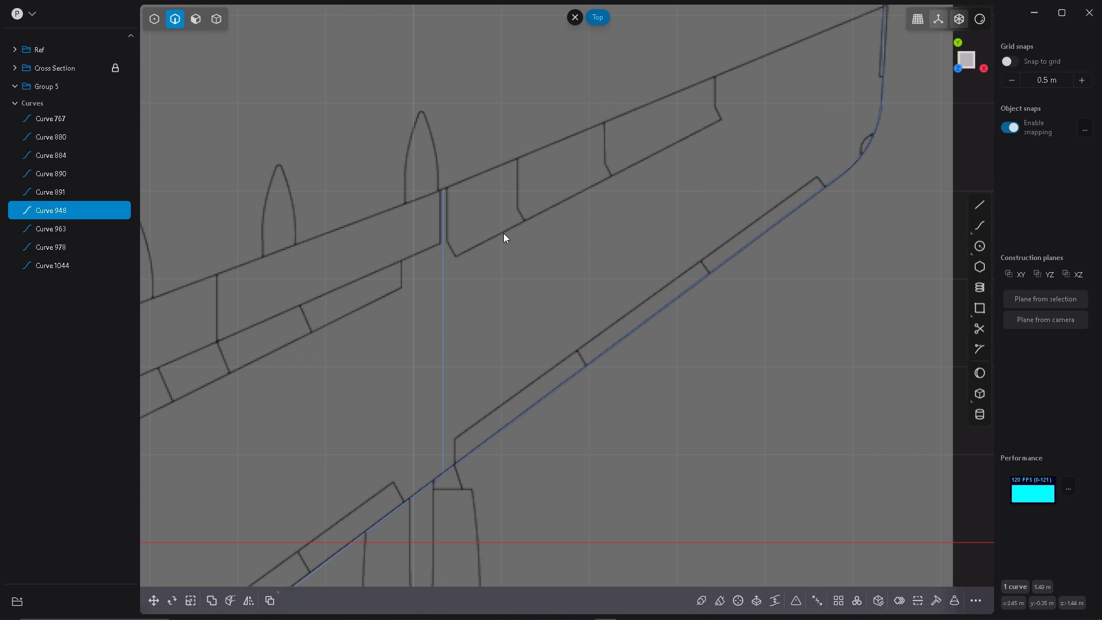
Step: Scale Curve 963 from its top end (about 1.001) so its end meets the leading edge
click(442, 220)
key(s)
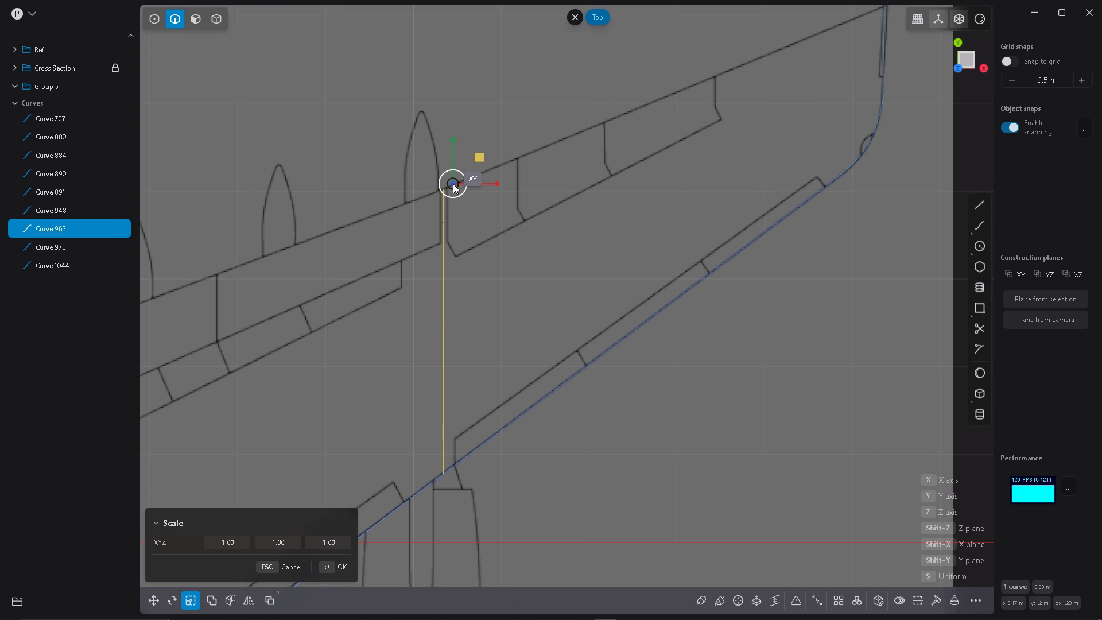
click(443, 189)
scroll(440, 477, up, 10)
key(s)
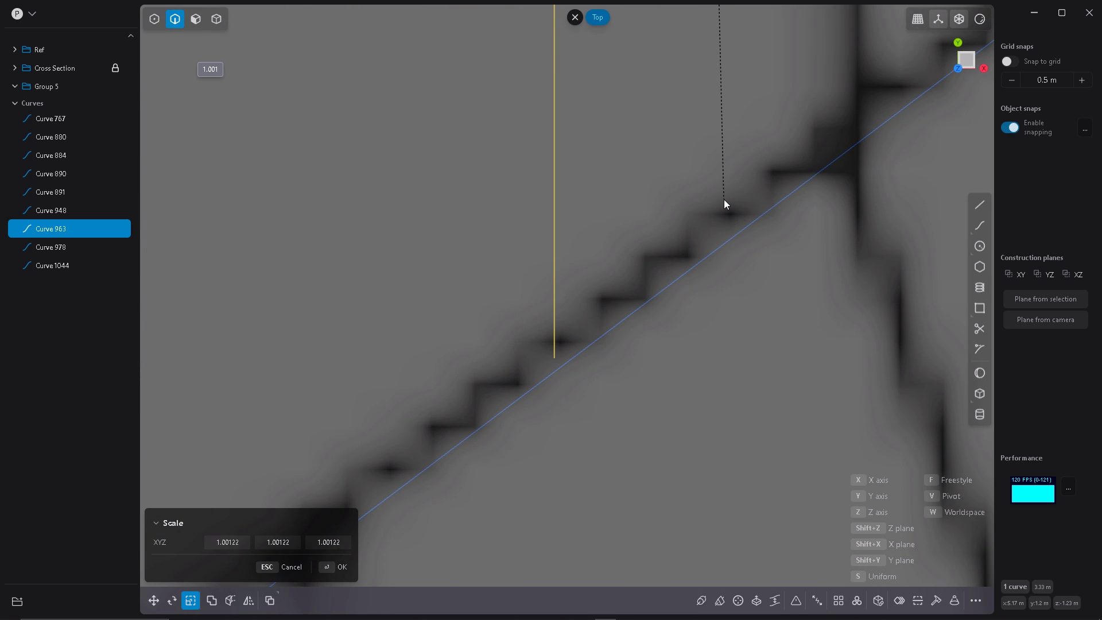
click(722, 212)
scroll(501, 341, down, 3)
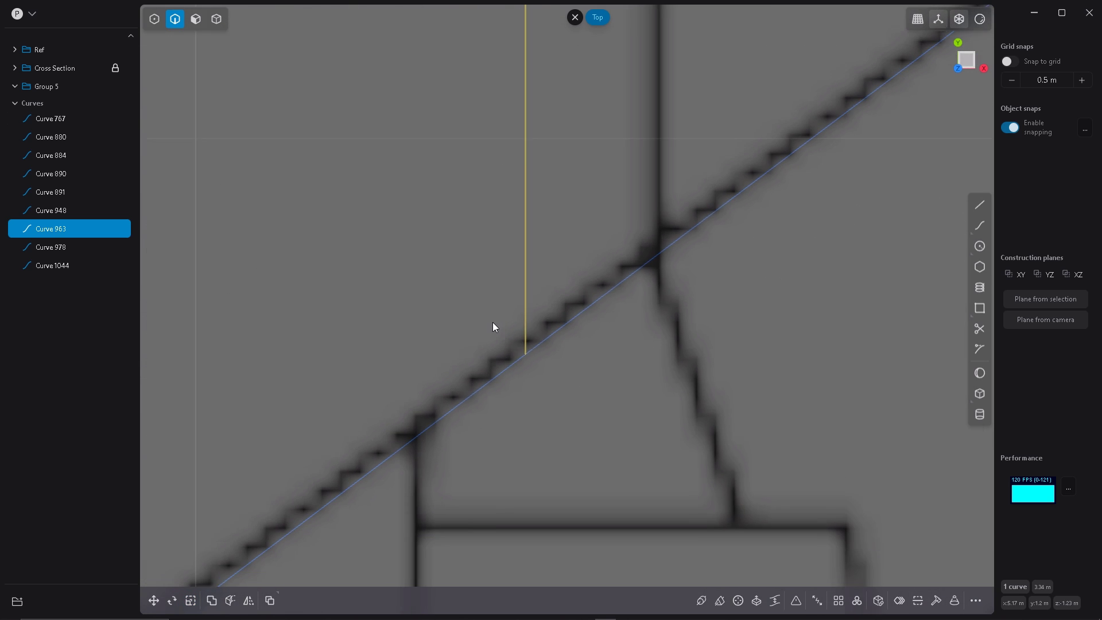
scroll(493, 323, down, 6)
middle_drag(584, 325, 692, 292)
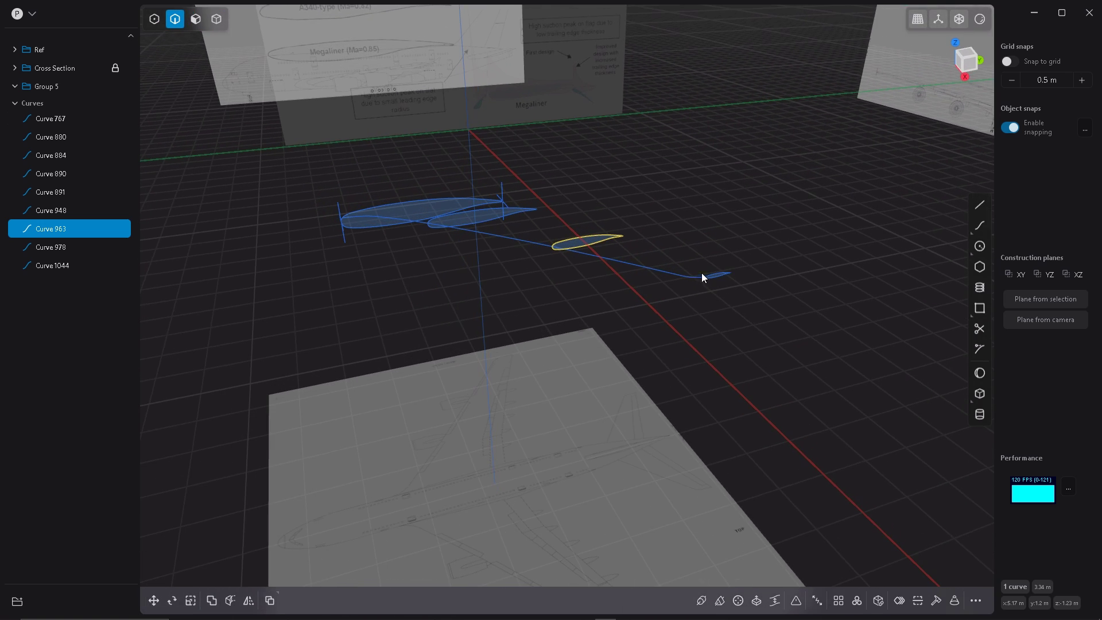
Step: Pull Curve 963's end control point back along Y
scroll(710, 278, up, 10)
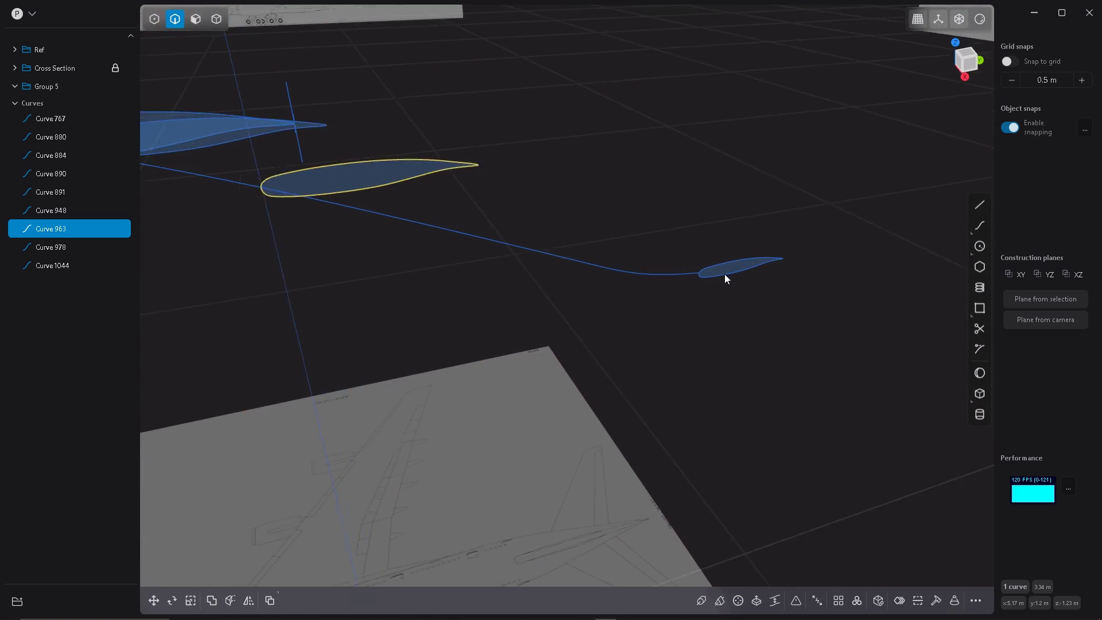
scroll(739, 270, down, 3)
scroll(738, 269, up, 3)
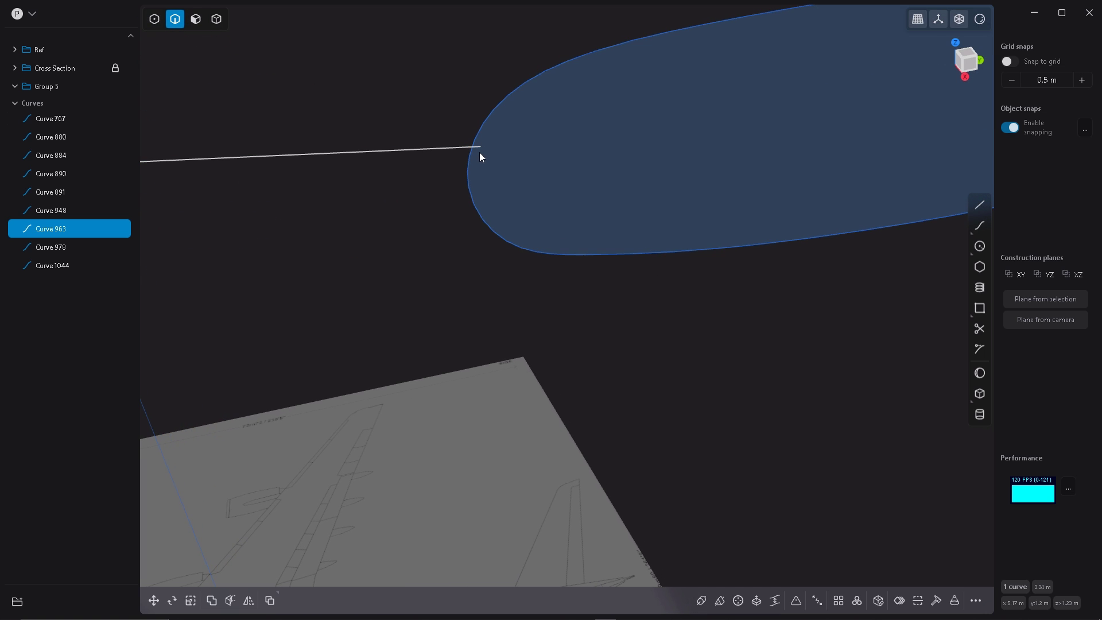
key(1)
mouse_move(481, 147)
mouse_down()
mouse_move(450, 148)
mouse_move(461, 158)
mouse_move(458, 187)
mouse_move(469, 156)
mouse_up()
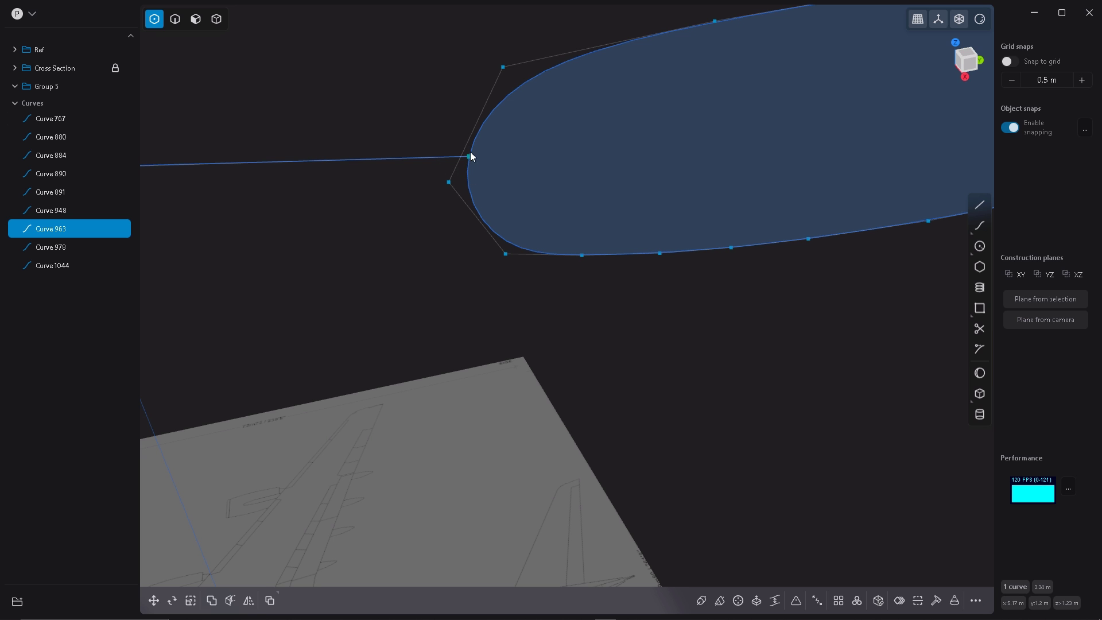
scroll(561, 206, down, 5)
middle_drag(561, 207, 398, 290)
scroll(281, 233, up, 6)
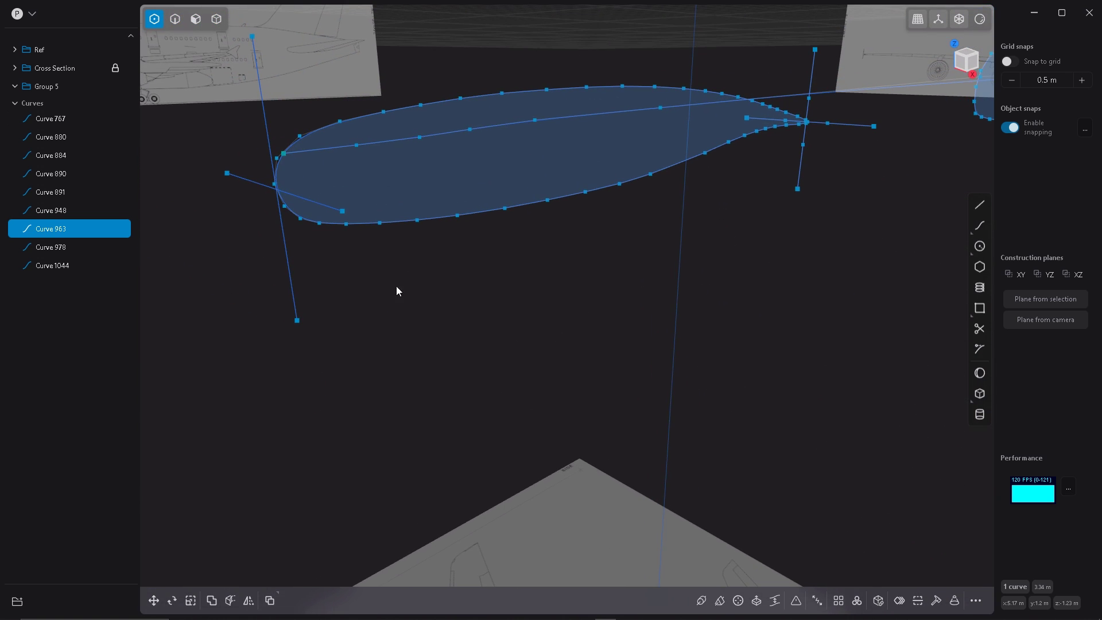
Step: Lower a nose control point and snap the curve's end onto the airfoil nose
drag(283, 153, 279, 189)
middle_drag(282, 226, 216, 179)
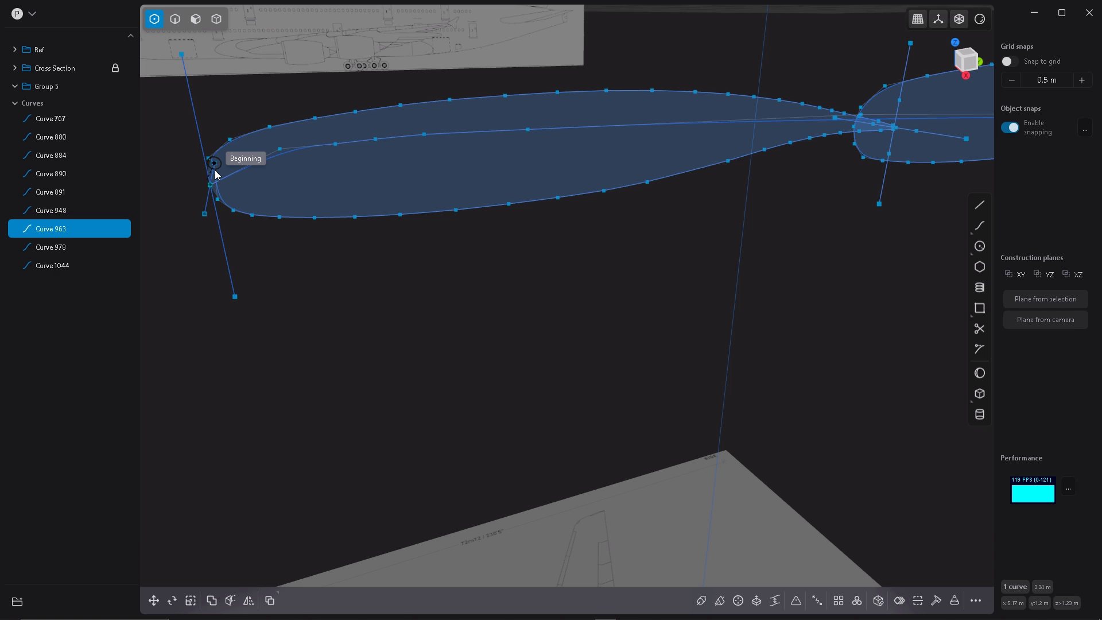
scroll(207, 180, up, 3)
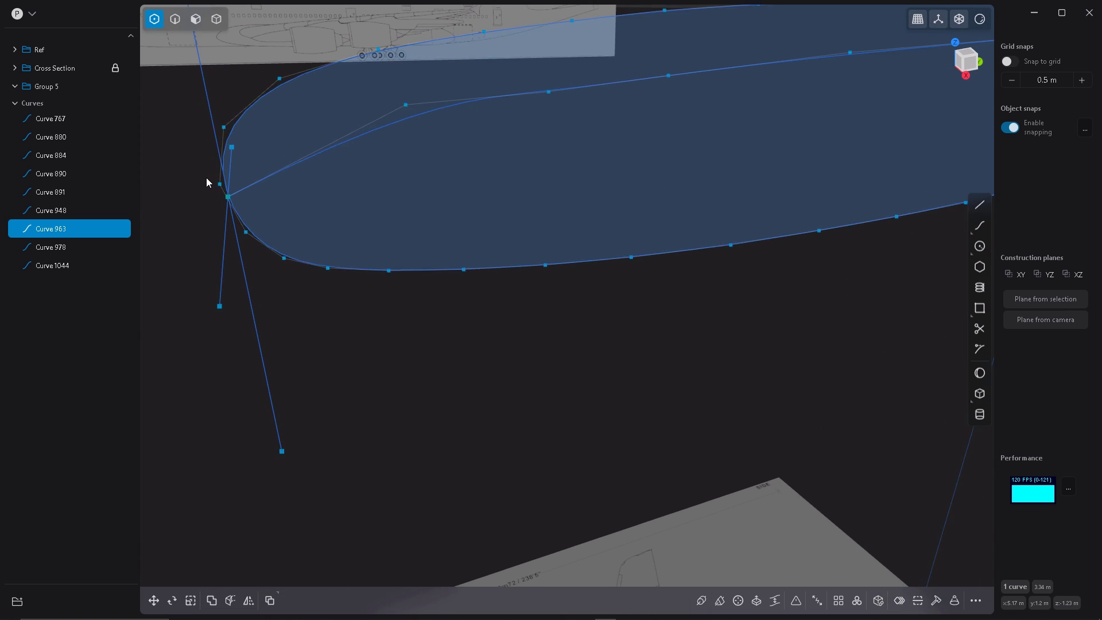
scroll(207, 178, up, 2)
drag(238, 202, 240, 179)
scroll(293, 234, down, 5)
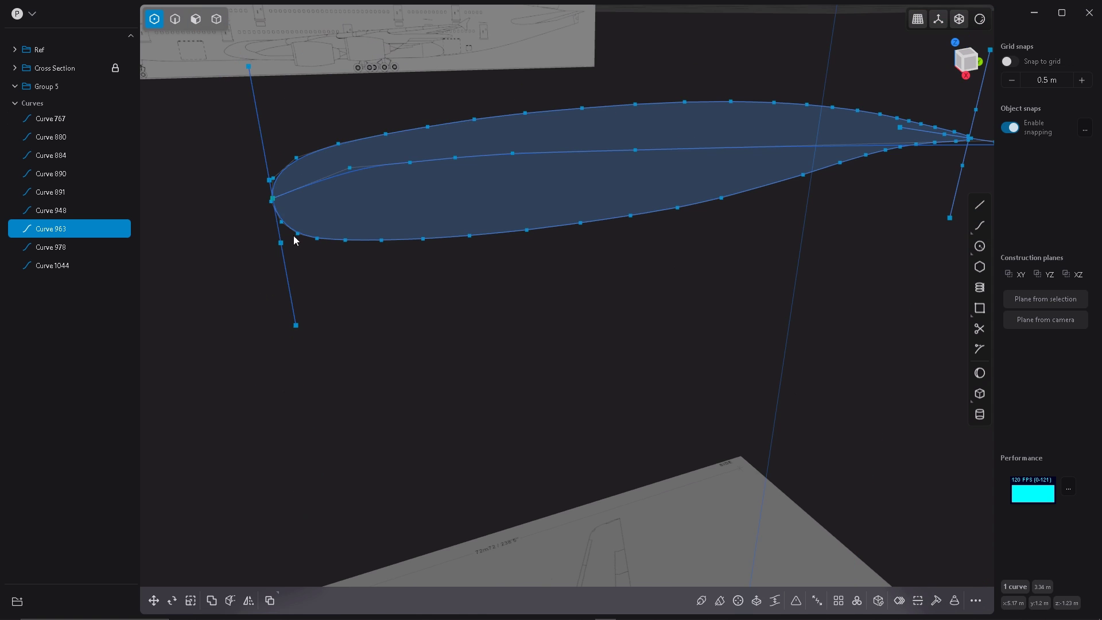
middle_drag(302, 256, 297, 250)
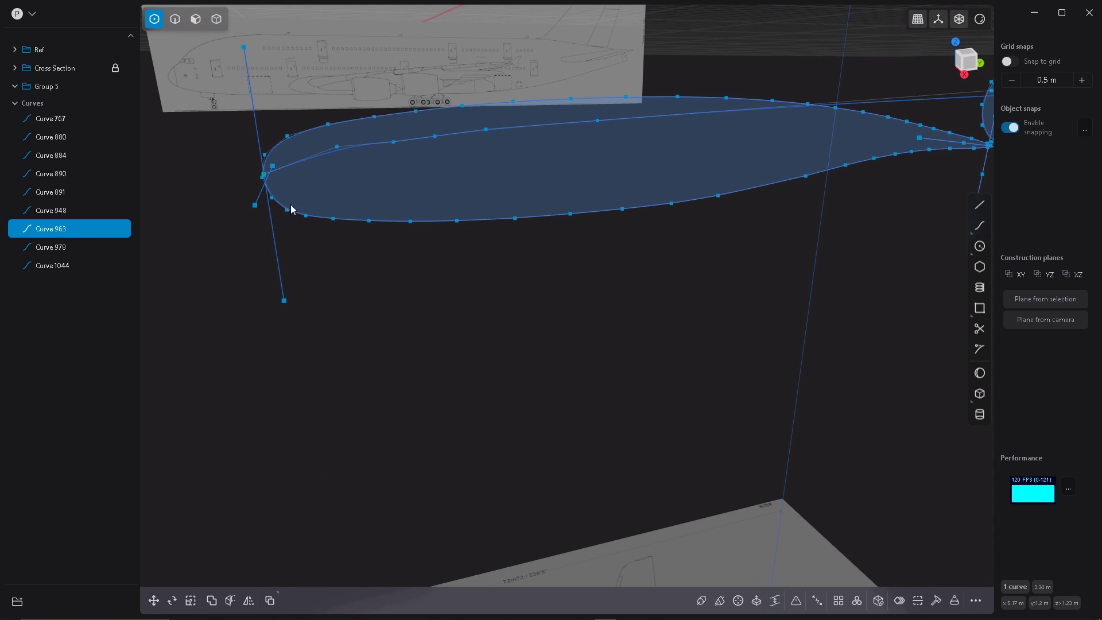
middle_drag(318, 236, 383, 249)
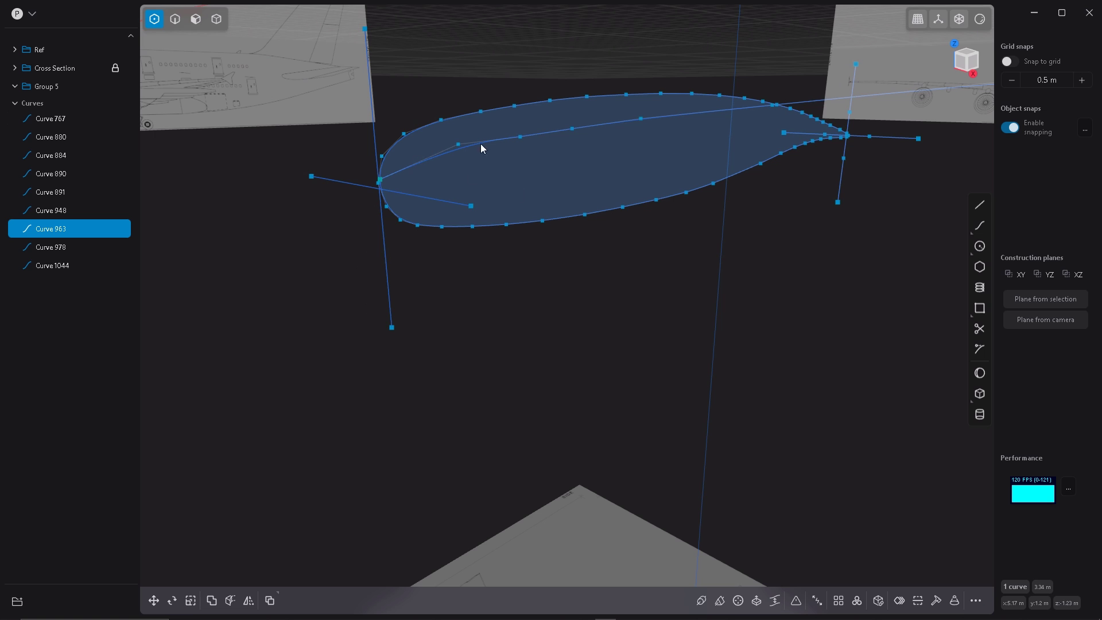
Step: In Front view, lower the first four inboard guide-curve points, the fourth by about 0.026 m
key(1)
scroll(747, 86, up, 5)
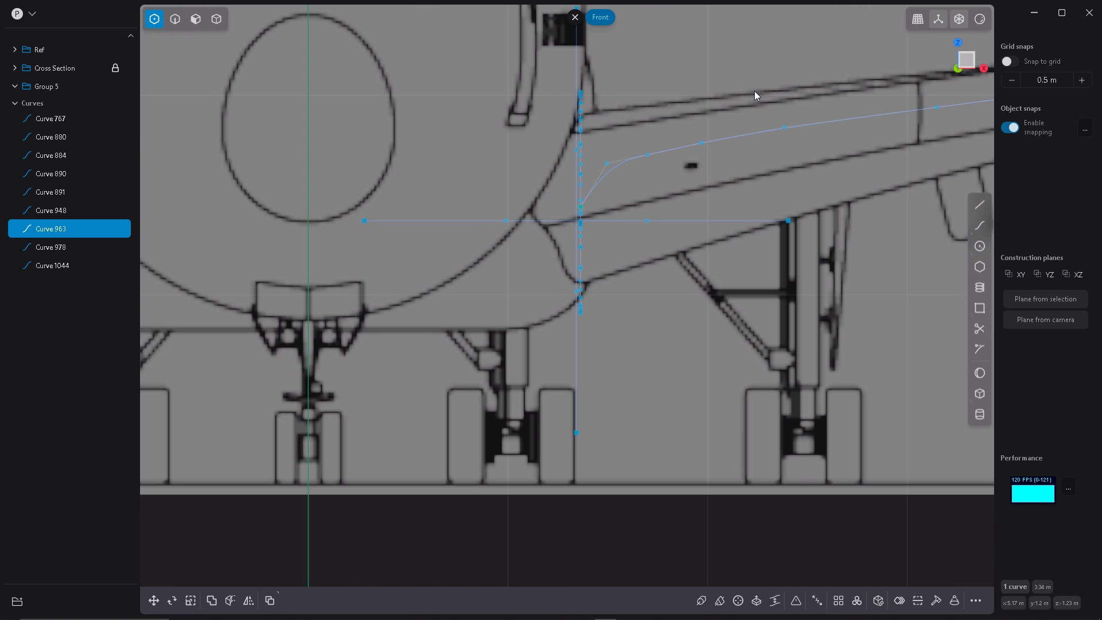
click(599, 167)
key(g)
drag(599, 128, 600, 162)
drag(623, 137, 690, 198)
drag(642, 118, 642, 140)
drag(681, 120, 718, 169)
drag(700, 101, 702, 120)
drag(768, 107, 807, 151)
drag(789, 88, 788, 99)
Step: Lower the remaining outboard control points, through the outermost, onto the wing line
shift+middle_drag(802, 164, 511, 230)
scroll(511, 230, up, 1)
drag(332, 225, 367, 271)
drag(343, 204, 343, 209)
drag(383, 207, 450, 261)
click(495, 207)
key(g)
drag(496, 161, 496, 162)
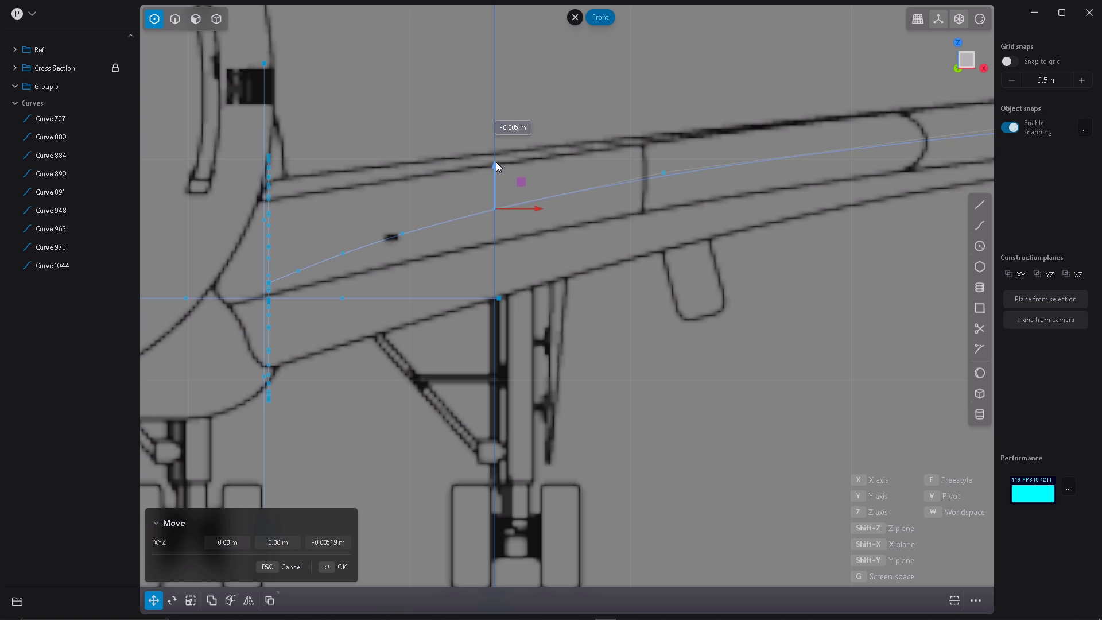
middle_drag(496, 161, 417, 321)
click(497, 199)
key(g)
drag(495, 162, 495, 164)
middle_drag(495, 164, 543, 287)
Step: Select the spanwise guide curve Curve 1044 and show its control points
key(2)
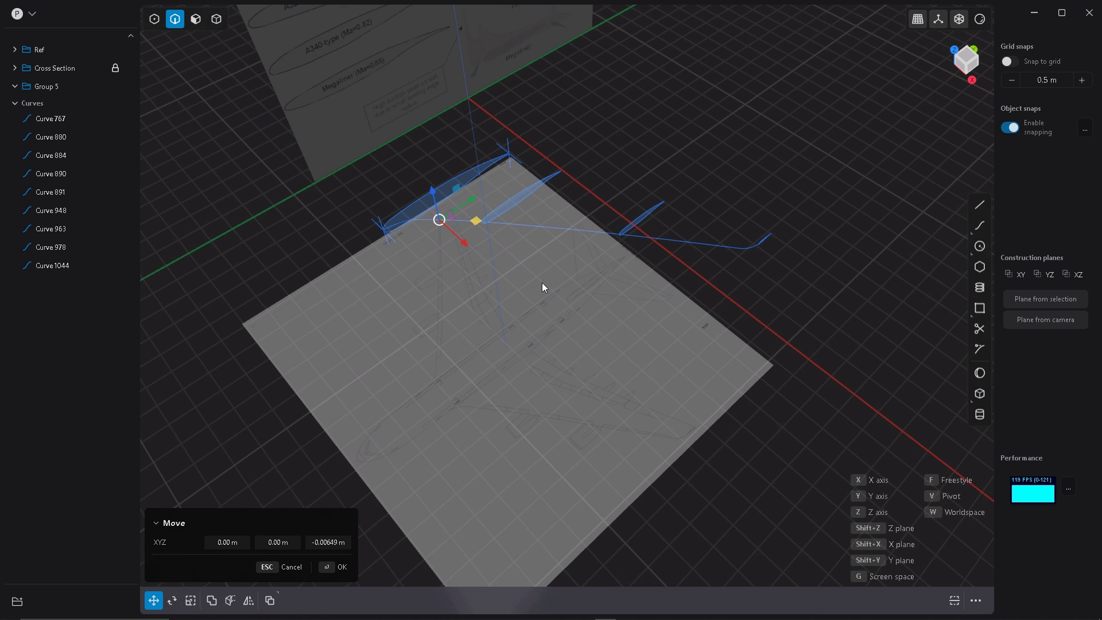
click(701, 247)
middle_drag(701, 247, 414, 210)
key(1)
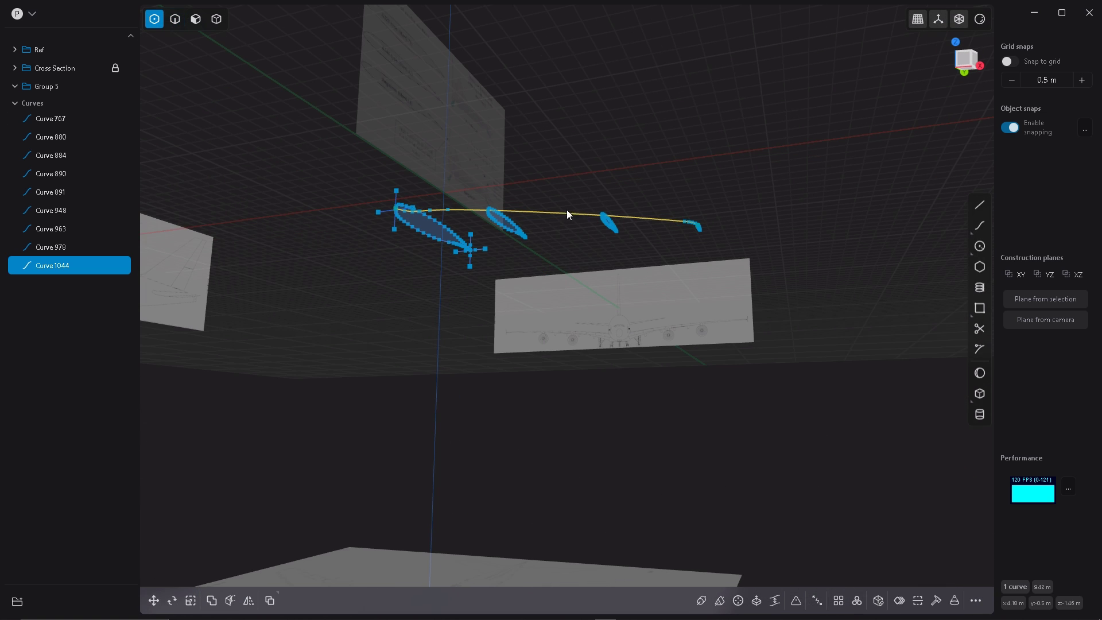
middle_drag(704, 230, 583, 406)
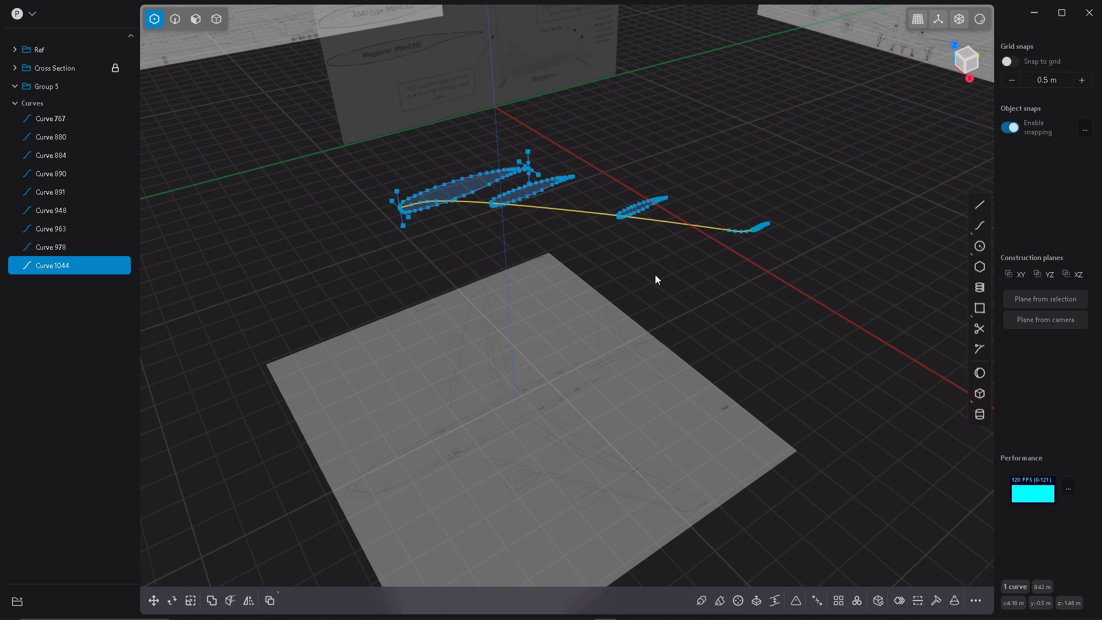
Step: Rebuild Curve 1044 using the # Points method with 14 points
key(2)
click(919, 600)
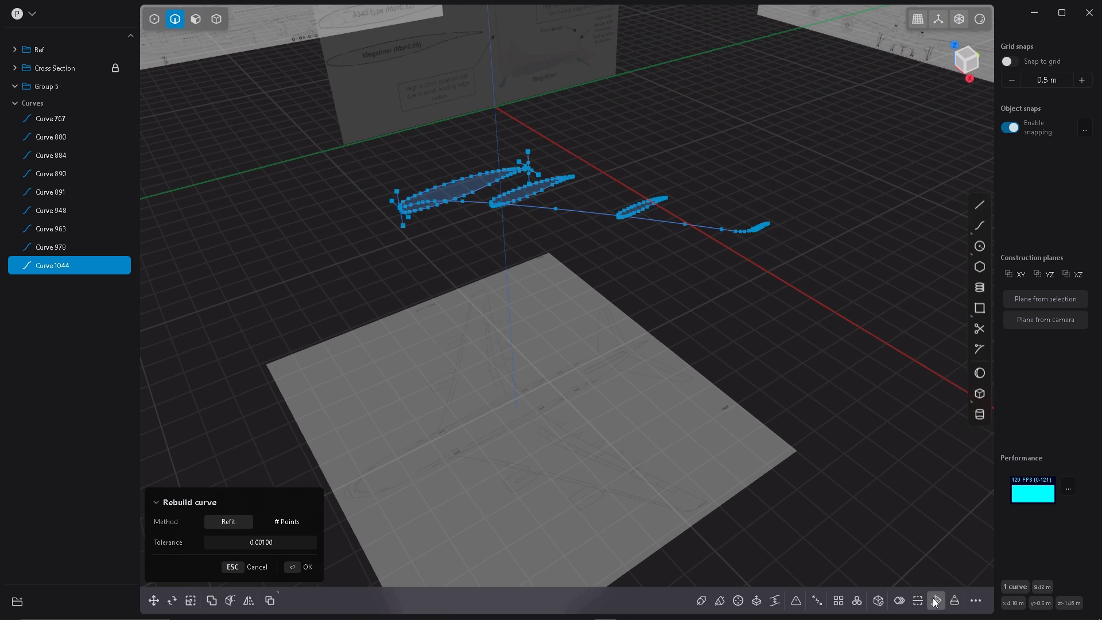
click(283, 522)
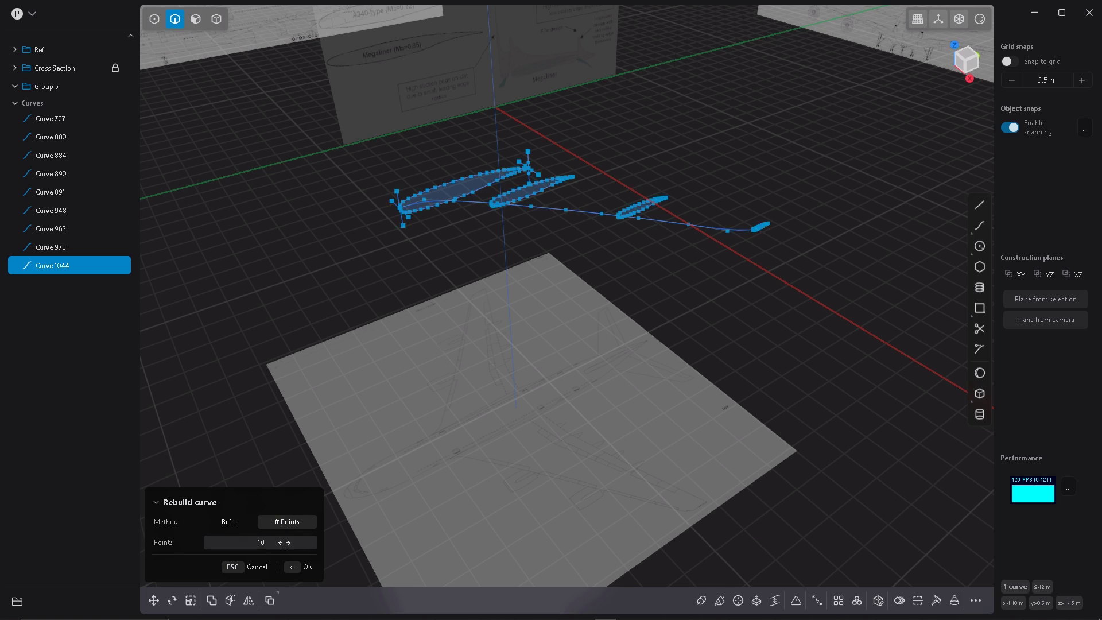
drag(261, 543, 272, 543)
click(308, 567)
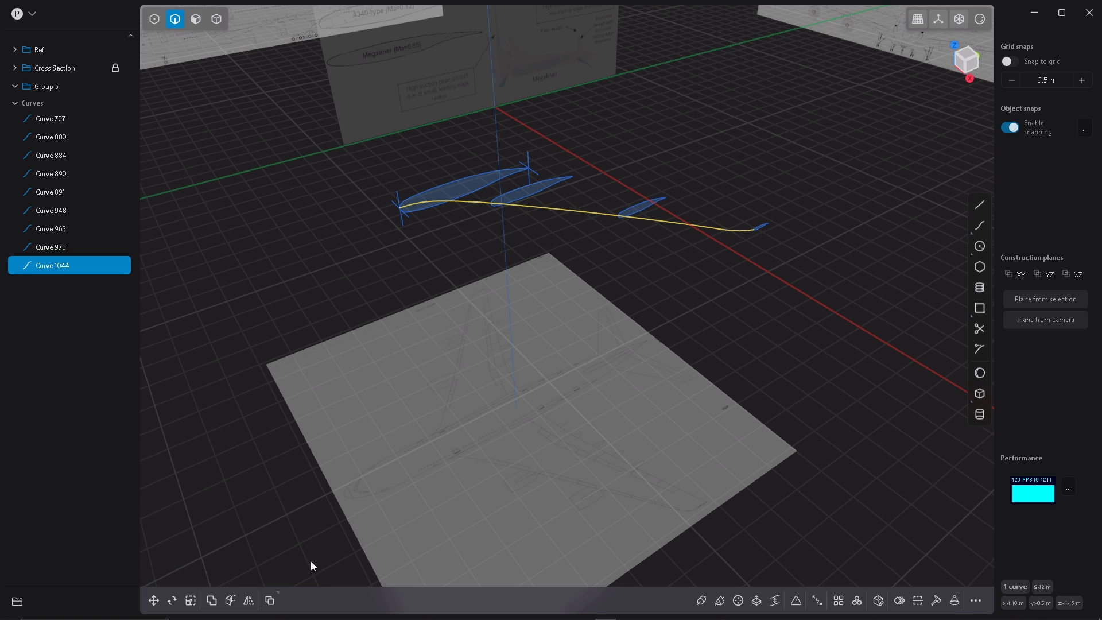
middle_drag(413, 402, 555, 339)
middle_drag(512, 216, 385, 239)
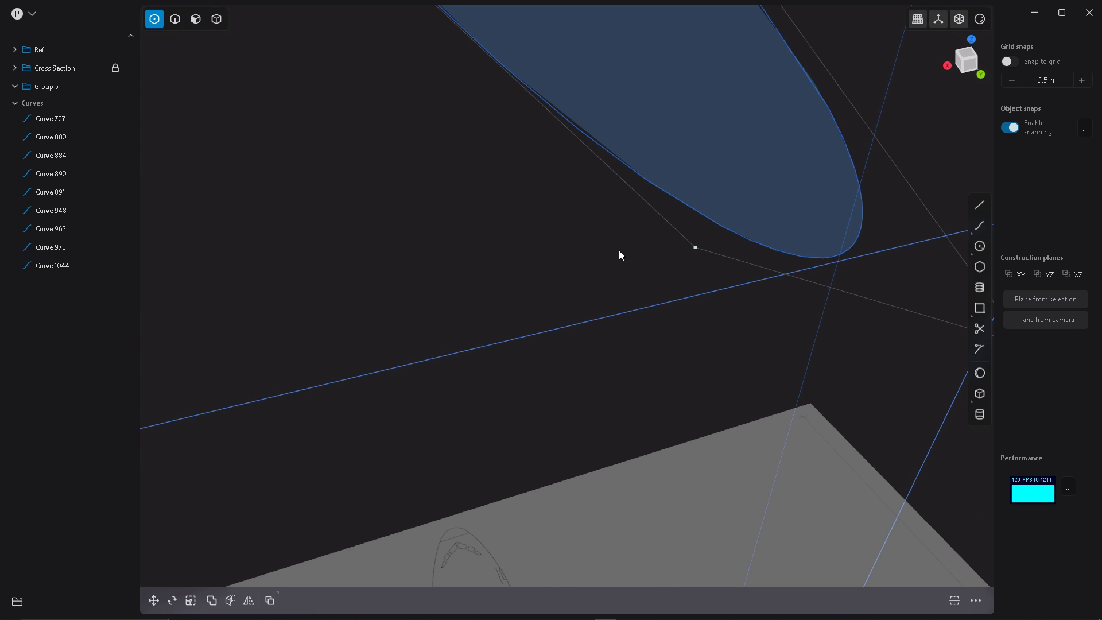
scroll(619, 252, down, 4)
middle_drag(666, 299, 748, 251)
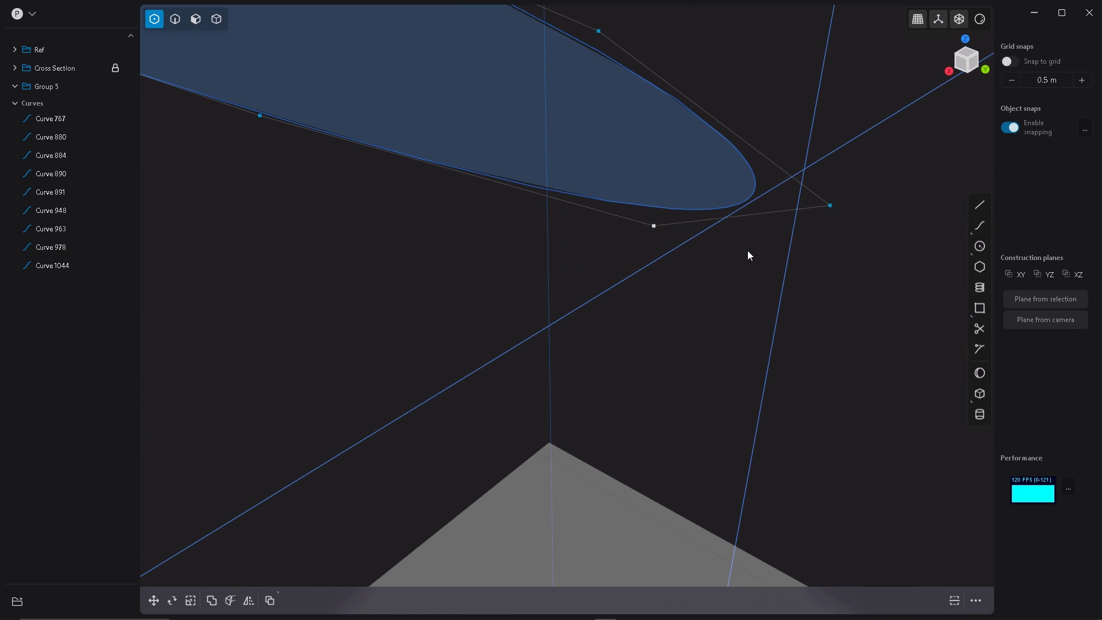
Step: Start a new curve snapped to the first two airfoils' trailing-edge tips
click(981, 226)
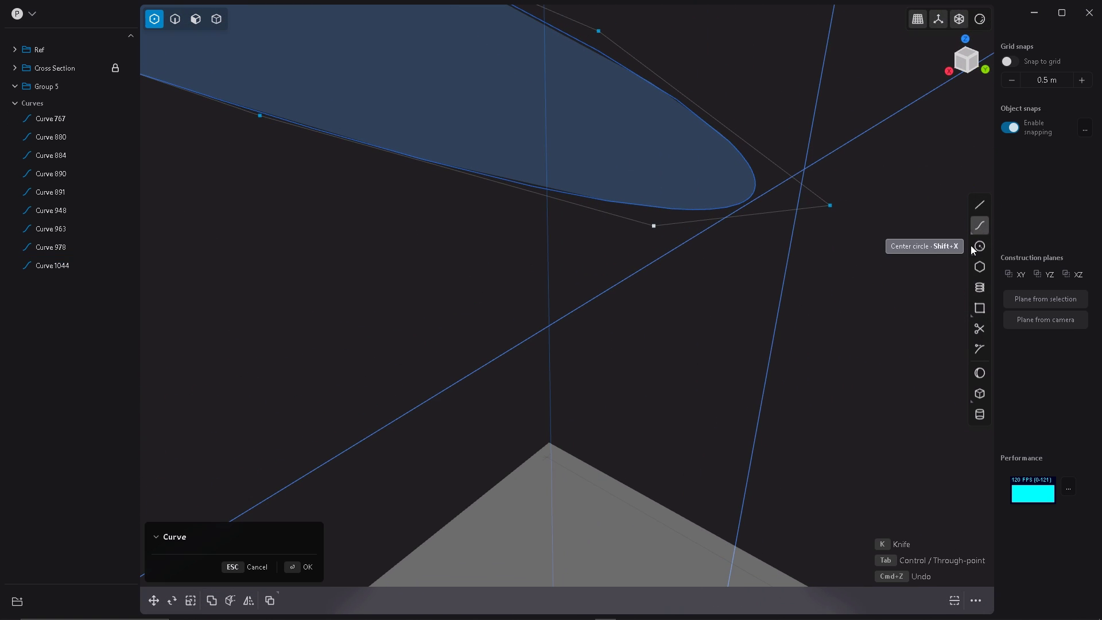
click(753, 191)
middle_drag(659, 328, 729, 224)
scroll(791, 148, up, 3)
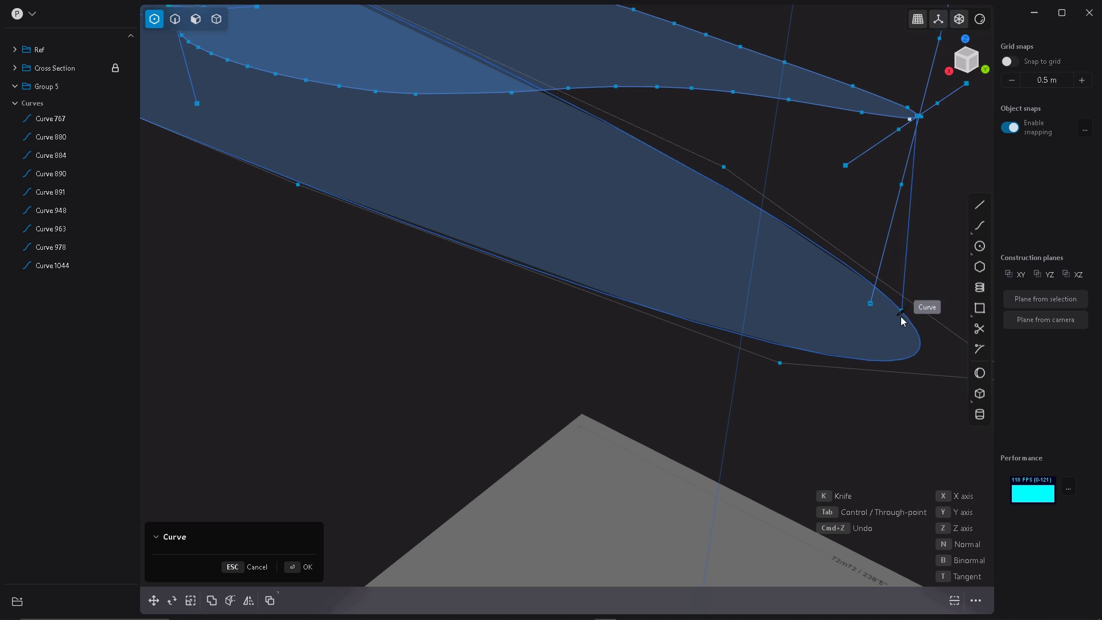
click(917, 349)
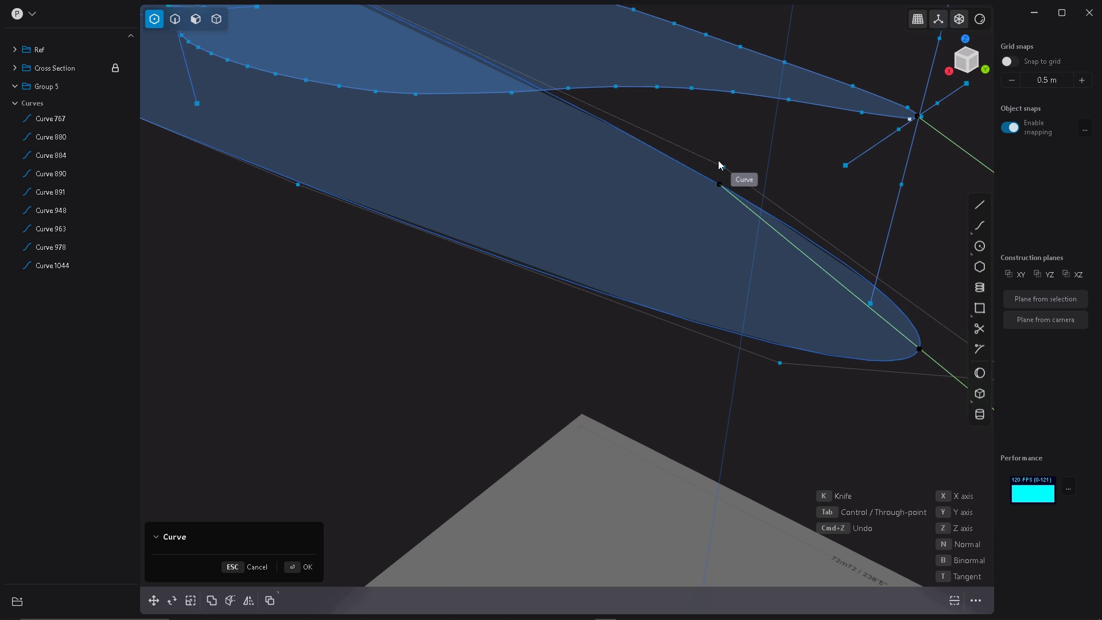
scroll(719, 160, down, 5)
scroll(684, 167, down, 3)
scroll(690, 188, up, 10)
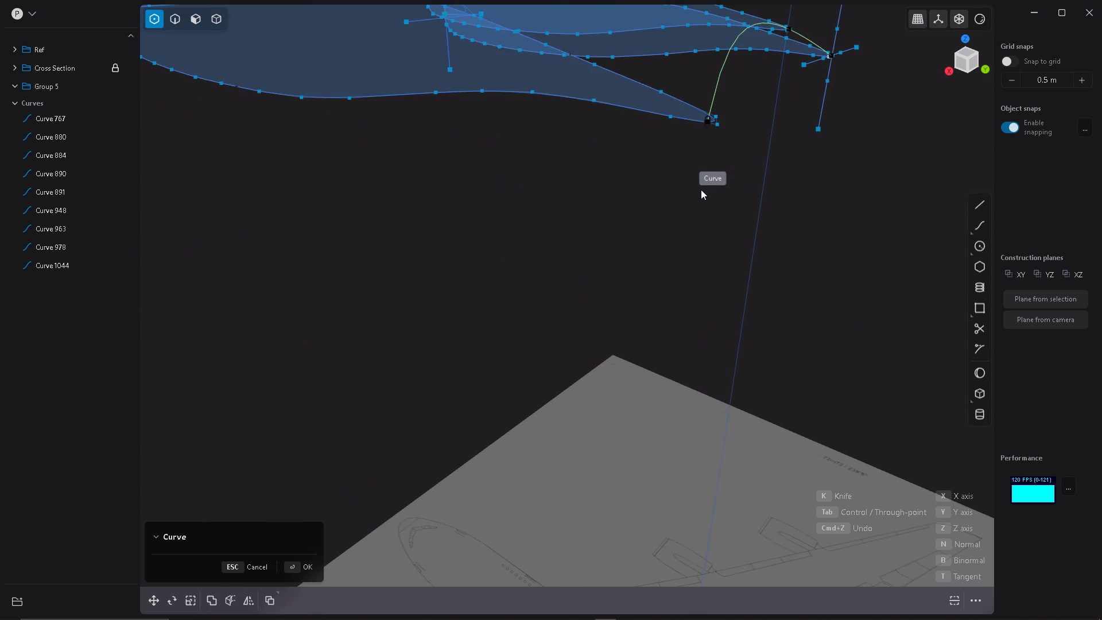
scroll(702, 195, down, 5)
scroll(692, 209, up, 2)
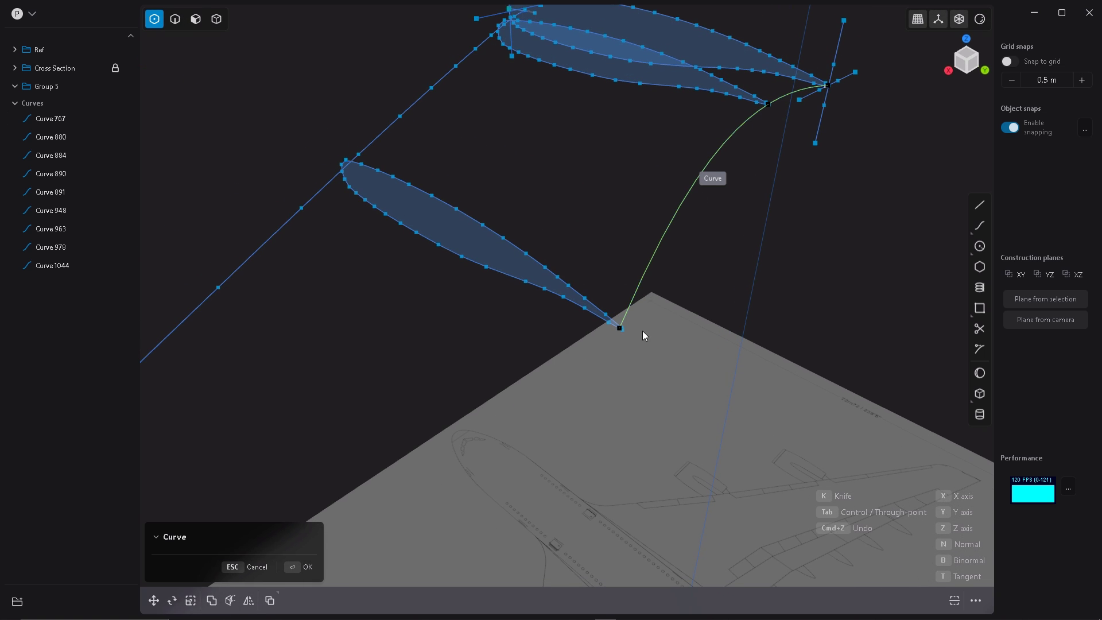
scroll(625, 333, up, 3)
scroll(622, 332, up, 3)
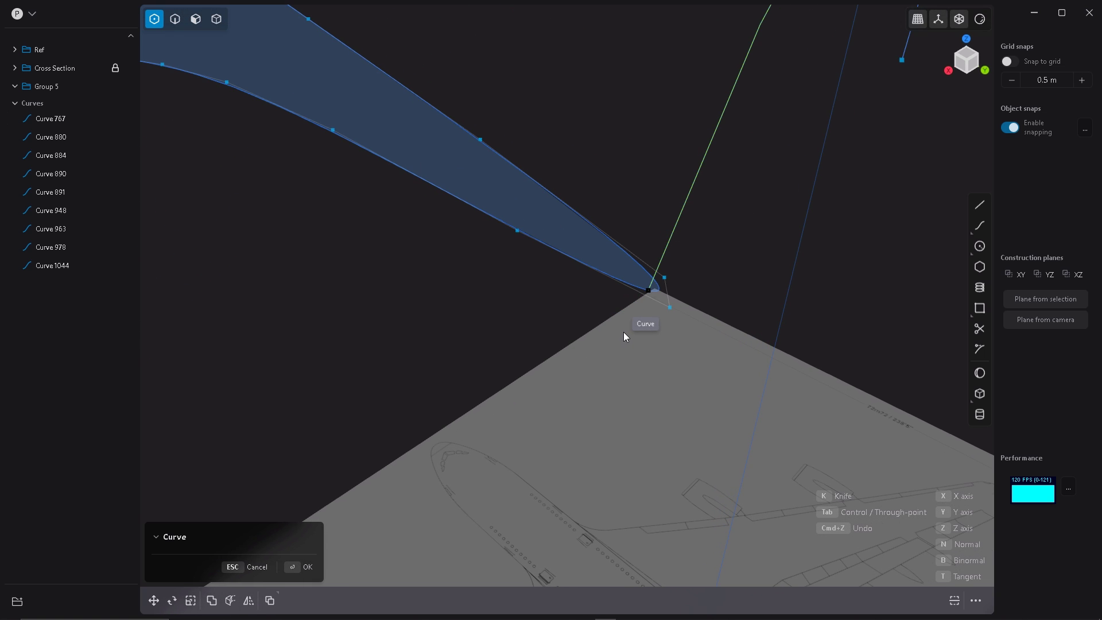
Step: Snap the curve to the lower airfoil's trailing tip, finish Curve 1133, and deselect it
mouse_move(15, 614)
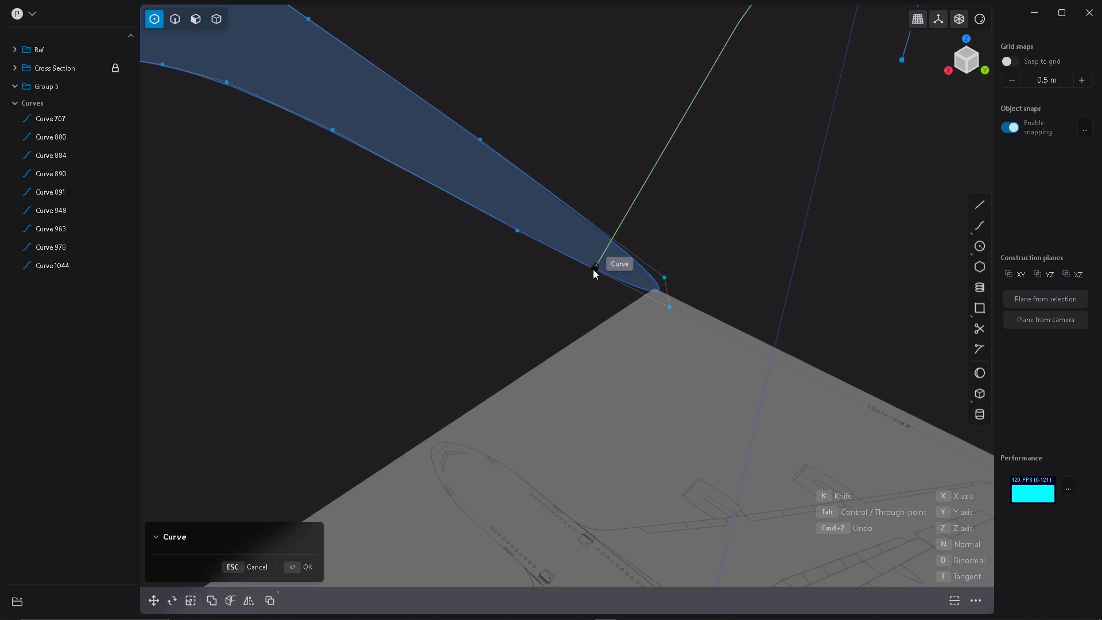
click(655, 291)
scroll(629, 202, down, 5)
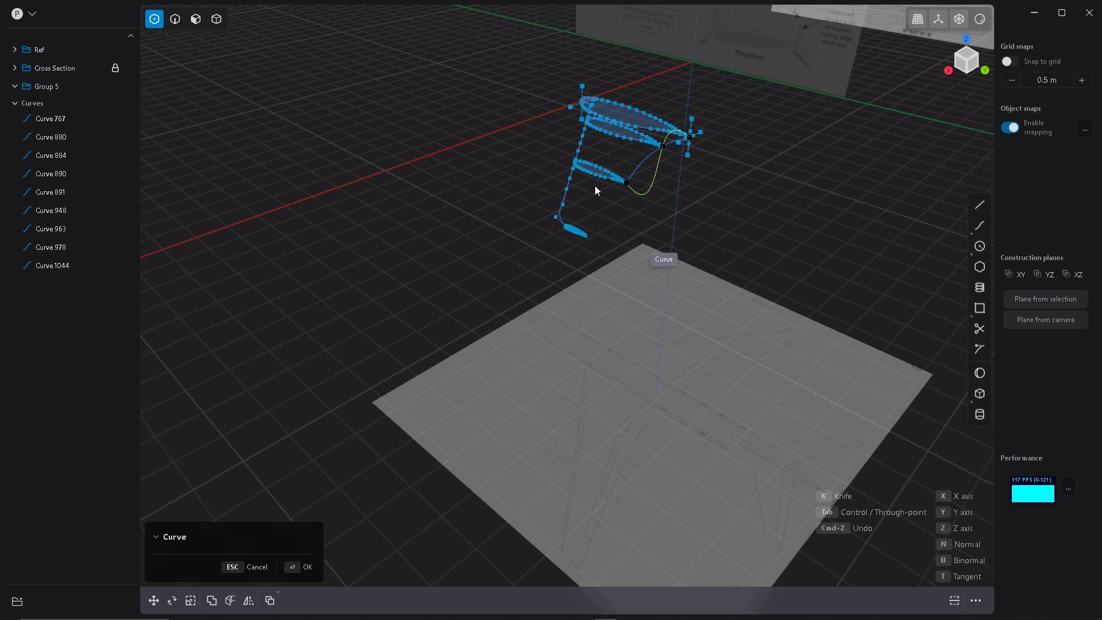
scroll(580, 249, up, 5)
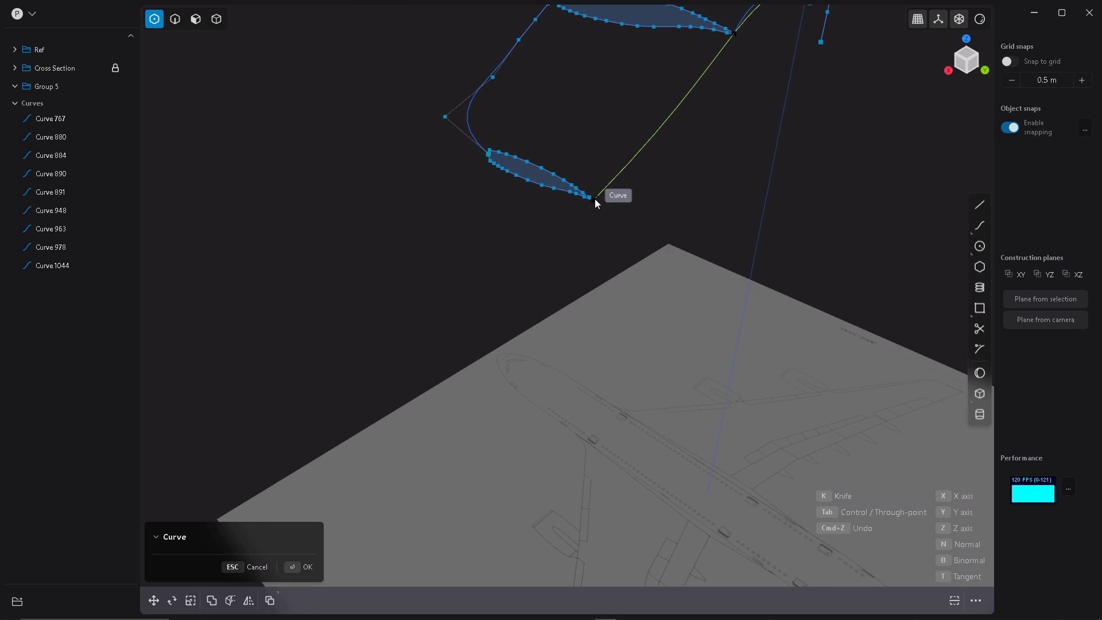
scroll(595, 199, up, 4)
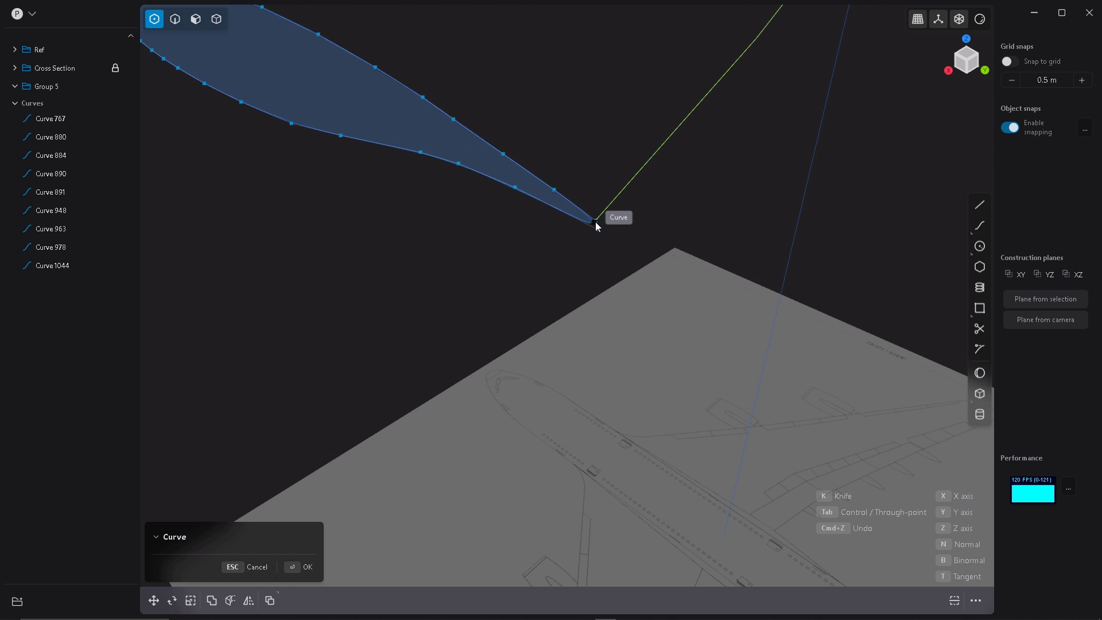
scroll(595, 225, up, 2)
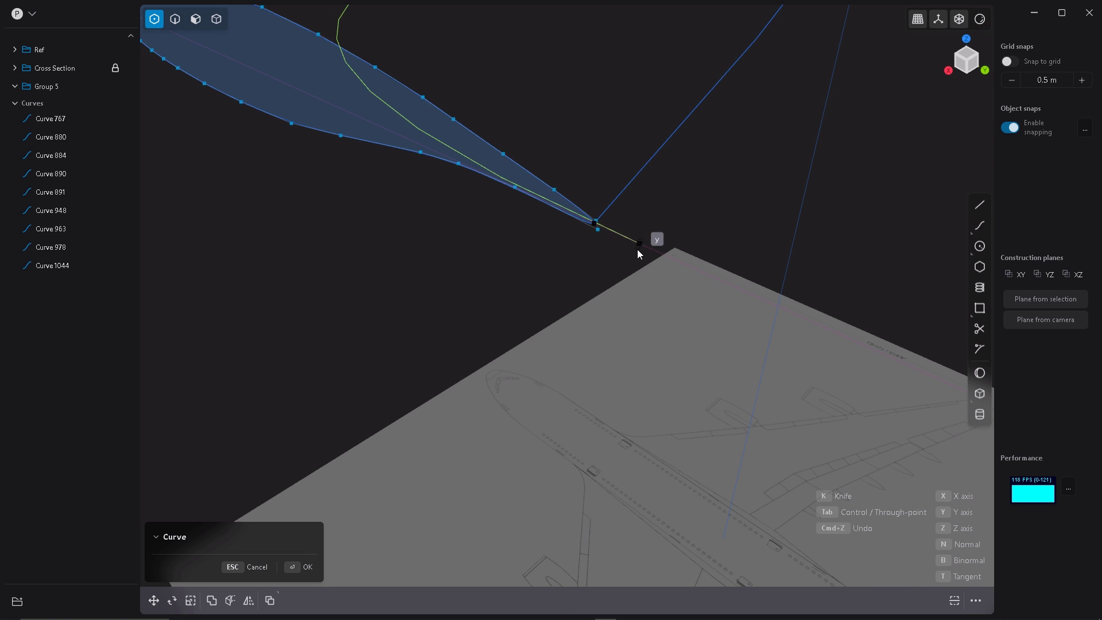
right_click(637, 249)
mouse_move(572, 249)
middle_down()
mouse_move(563, 243)
mouse_move(573, 246)
middle_up()
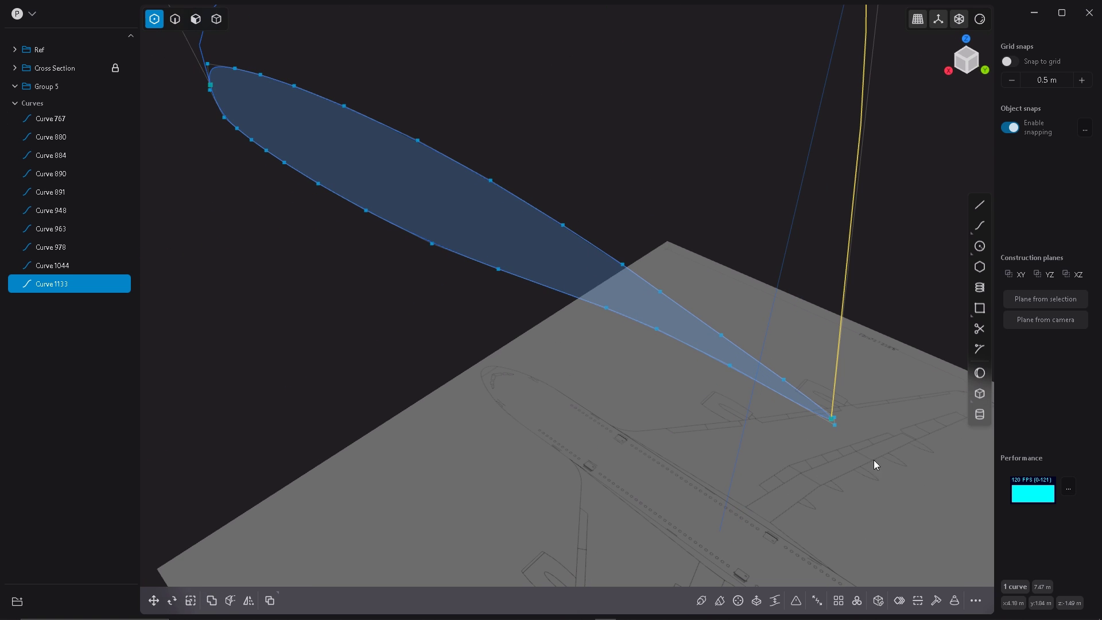
click(833, 418)
scroll(814, 423, up, 4)
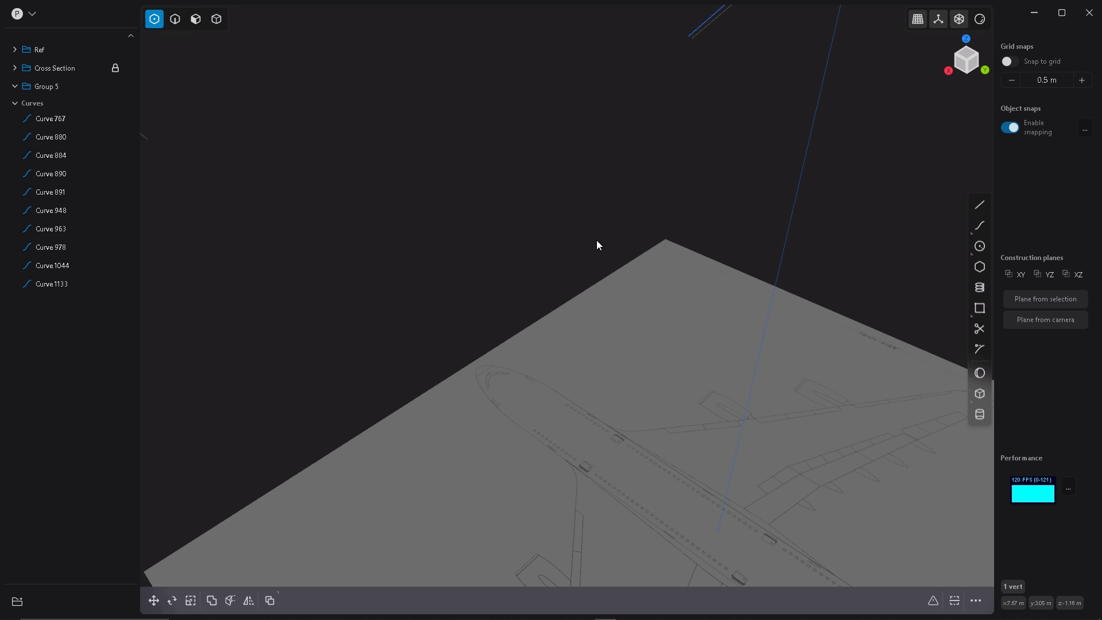
Step: Orbit to a low side view of the wing
scroll(595, 240, down, 2)
scroll(575, 240, up, 1)
middle_drag(563, 247, 212, 223)
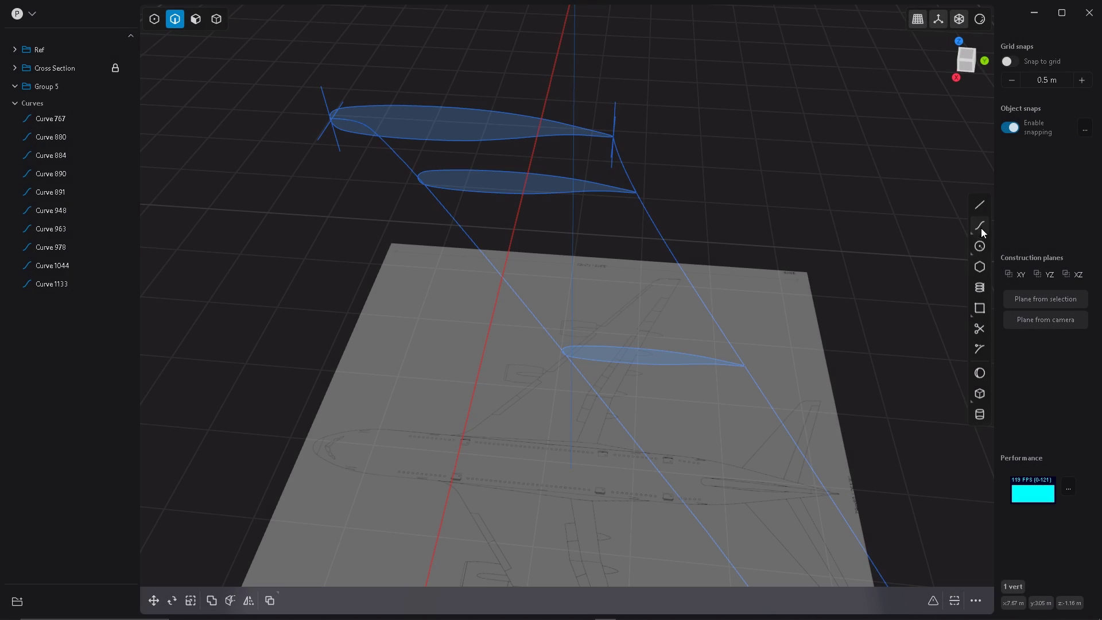
Step: Draw guide Curve 1134 through points on all four airfoils, top to bottom
click(980, 226)
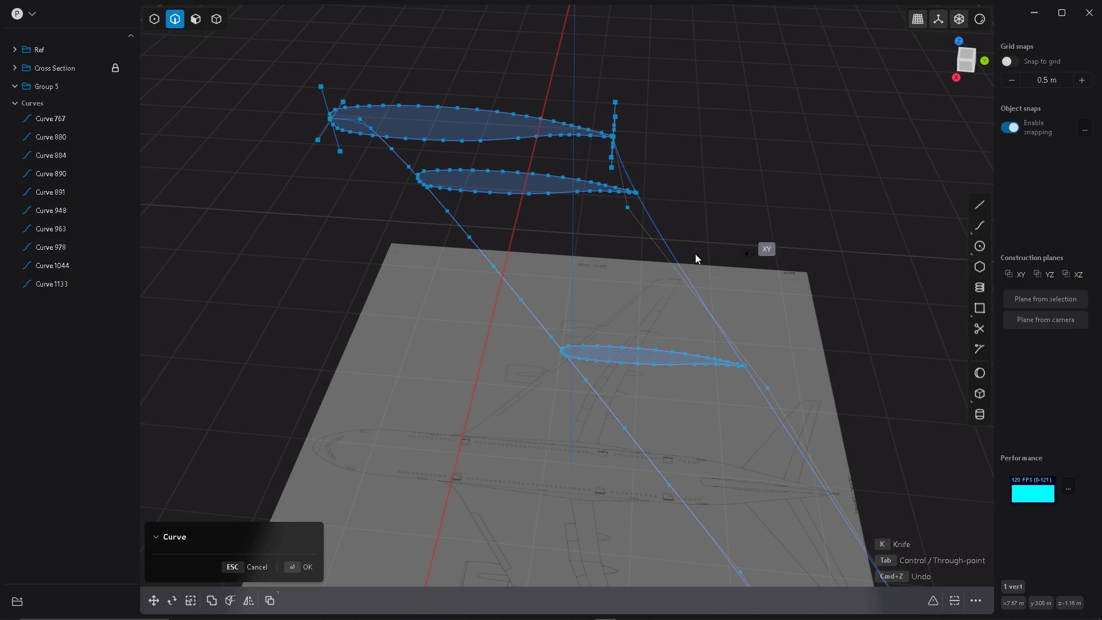
middle_drag(695, 253, 485, 123)
click(527, 129)
click(544, 183)
click(584, 336)
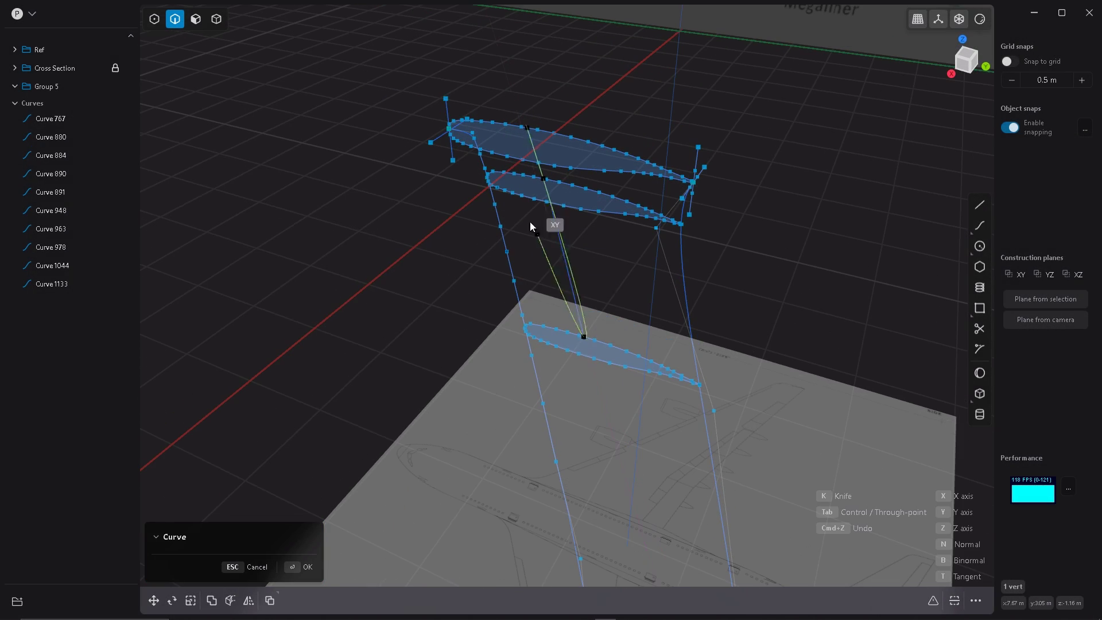
shift+middle_drag(532, 227, 506, 86)
scroll(505, 229, up, 2)
click(481, 349)
key(Return)
Step: Draw guide Curve 1135 from the top airfoil down to the bottom airfoil
click(980, 226)
shift+middle_drag(527, 330, 528, 499)
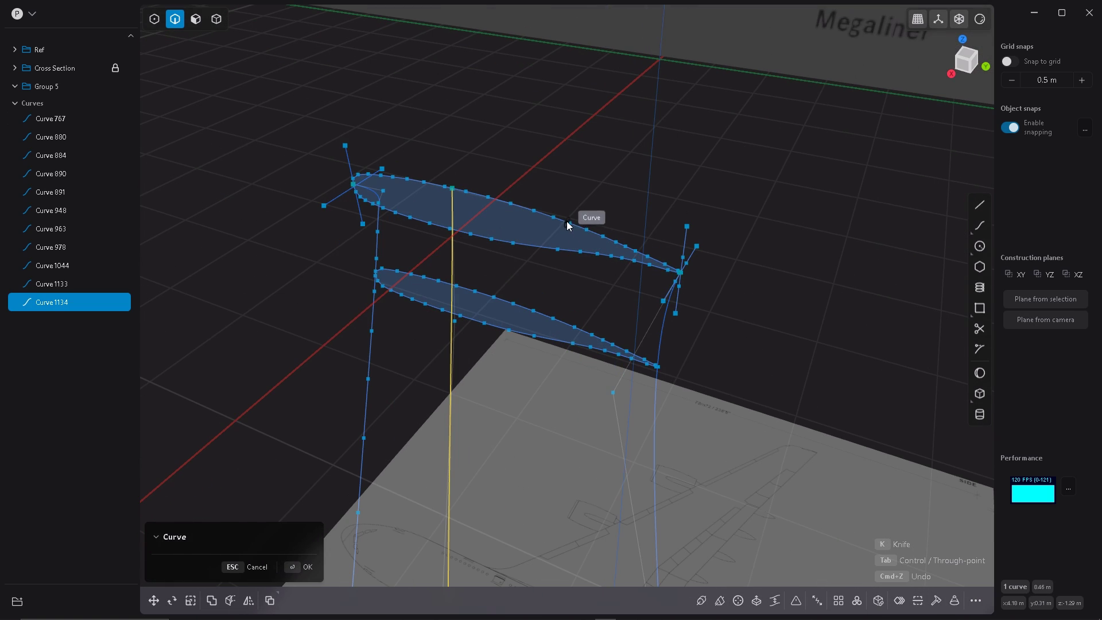
click(576, 216)
click(579, 315)
shift+middle_drag(574, 338, 567, 252)
scroll(567, 258, down, 2)
scroll(567, 294, up, 2)
click(583, 290)
shift+middle_drag(582, 298, 577, 144)
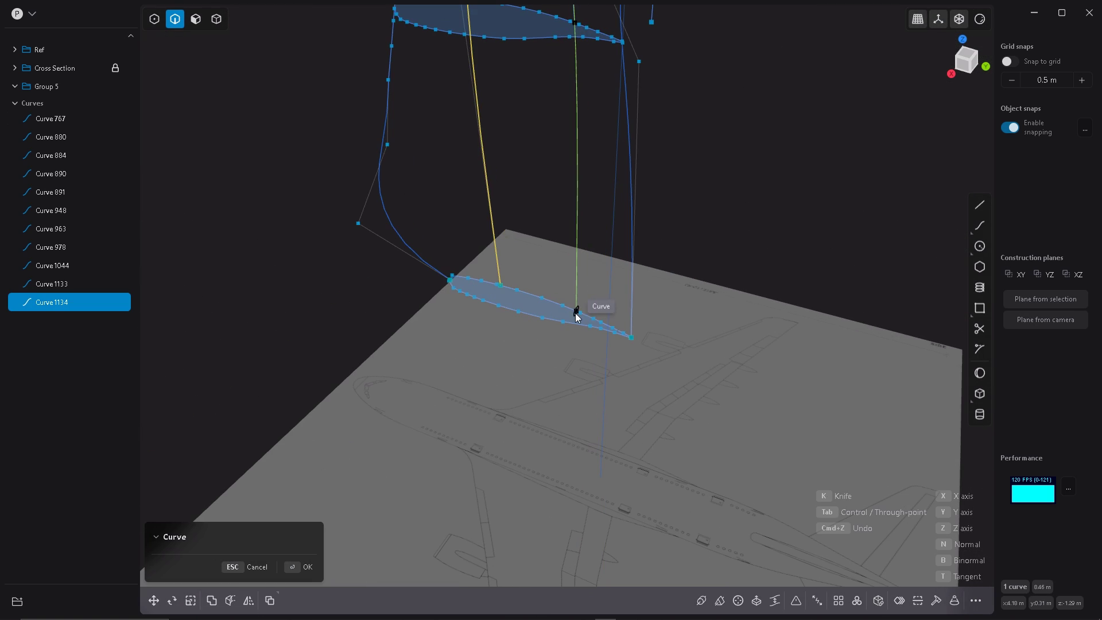
click(587, 317)
click(300, 567)
scroll(509, 385, down, 5)
click(980, 226)
Step: Draw guide Curve 1136 along the airfoils' lower edges
middle_drag(534, 367, 517, 270)
scroll(497, 287, up, 5)
click(454, 331)
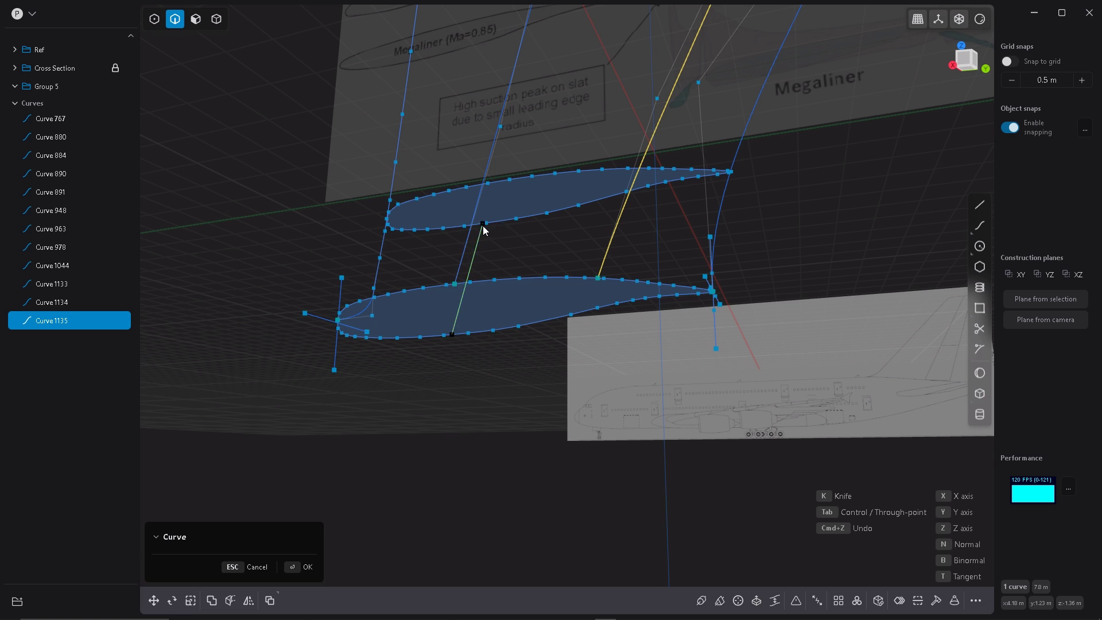
click(483, 226)
scroll(494, 187, down, 5)
click(490, 128)
middle_drag(492, 196, 493, 238)
scroll(494, 237, up, 3)
click(512, 235)
key(Return)
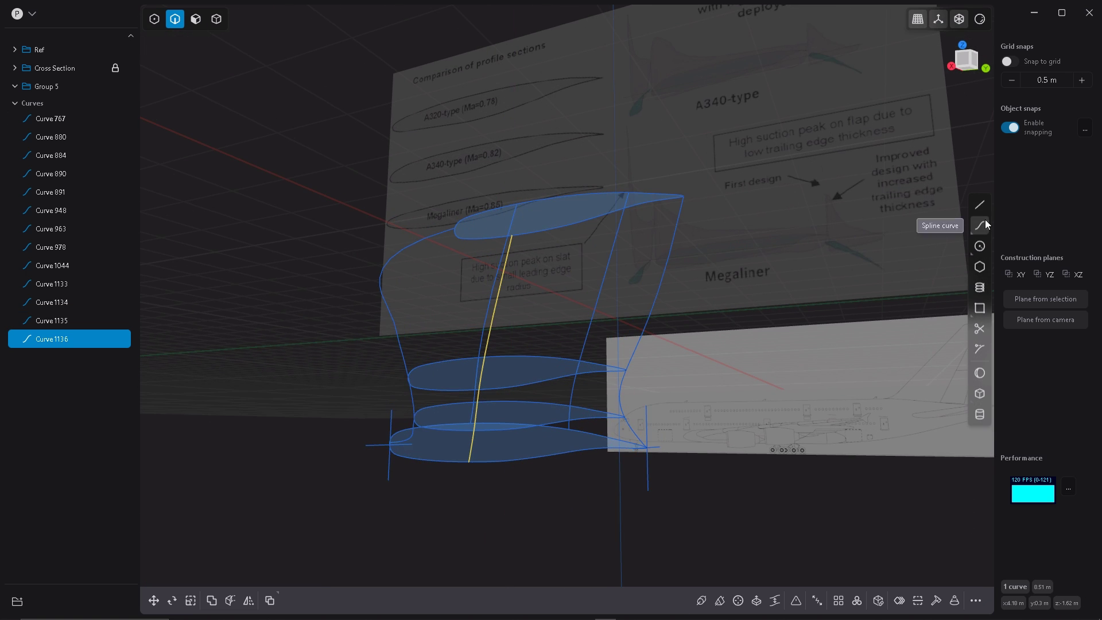
Step: Draw guide Curve 1137 from the middle airfoil to the top airfoil
click(980, 226)
click(576, 374)
click(630, 207)
key(Return)
scroll(551, 276, down, 4)
middle_drag(531, 292, 441, 405)
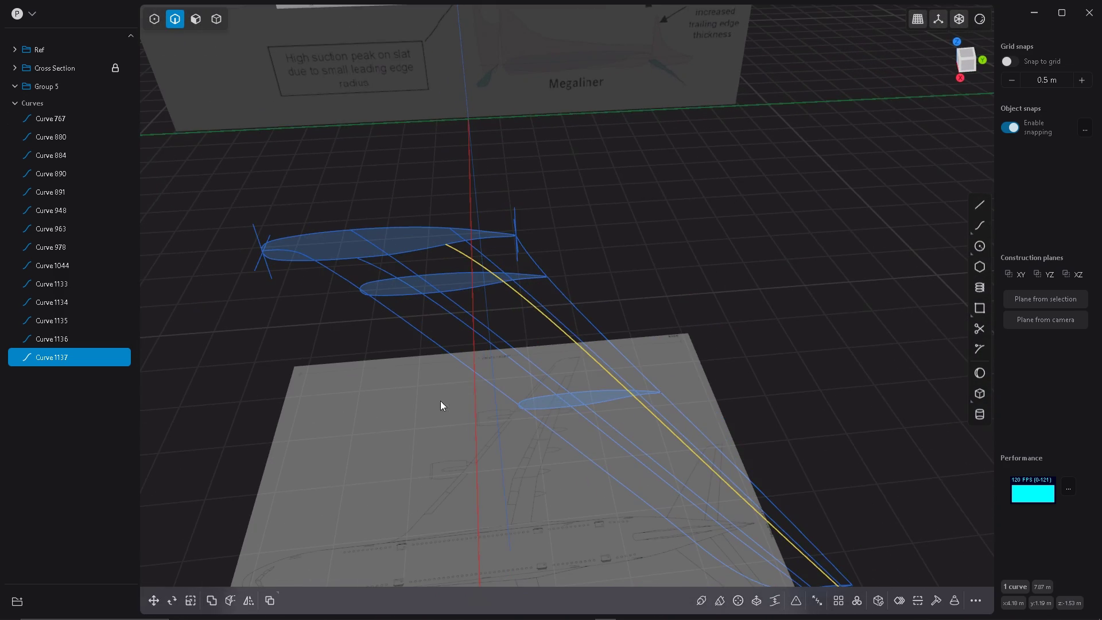
Step: Select airfoil sections Curves 767, 948, 963 and 978 and start a Loft
click(612, 275)
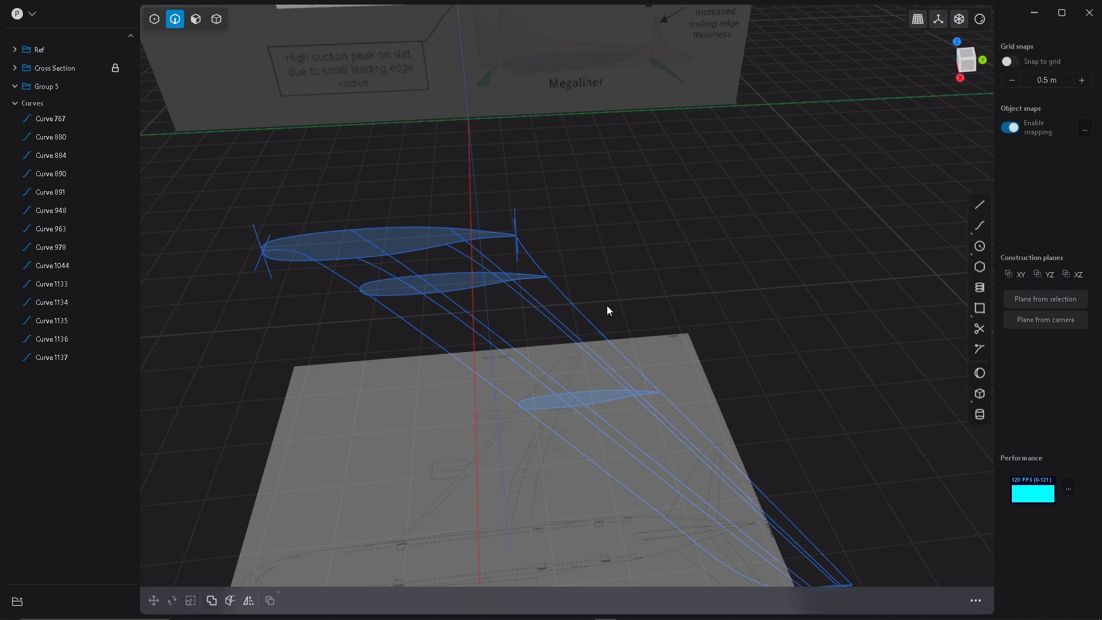
middle_drag(598, 331, 668, 232)
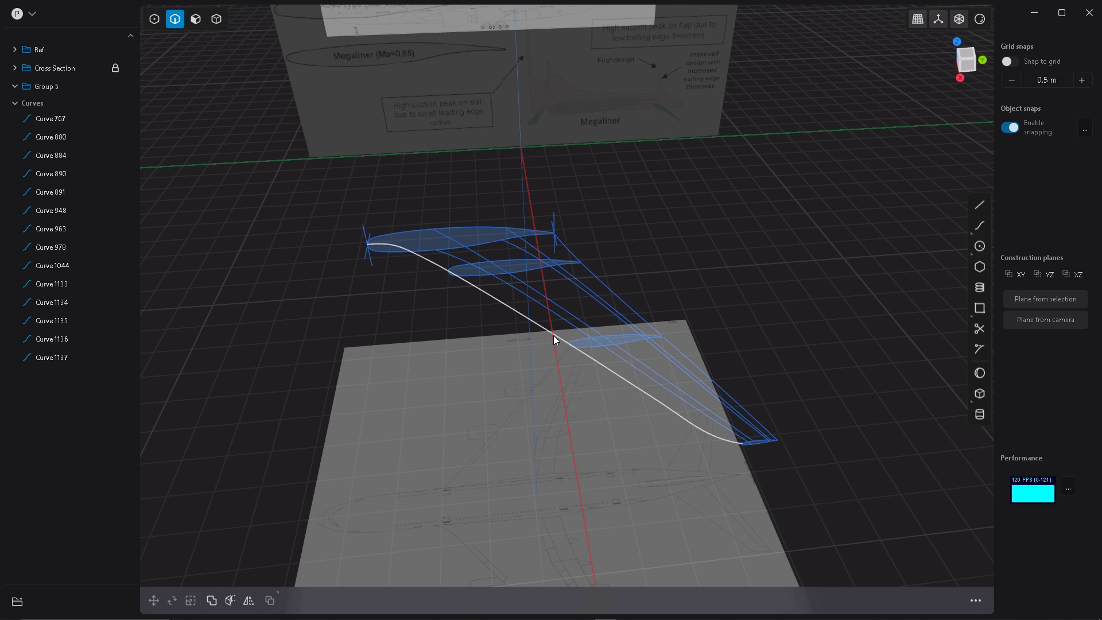
click(480, 228)
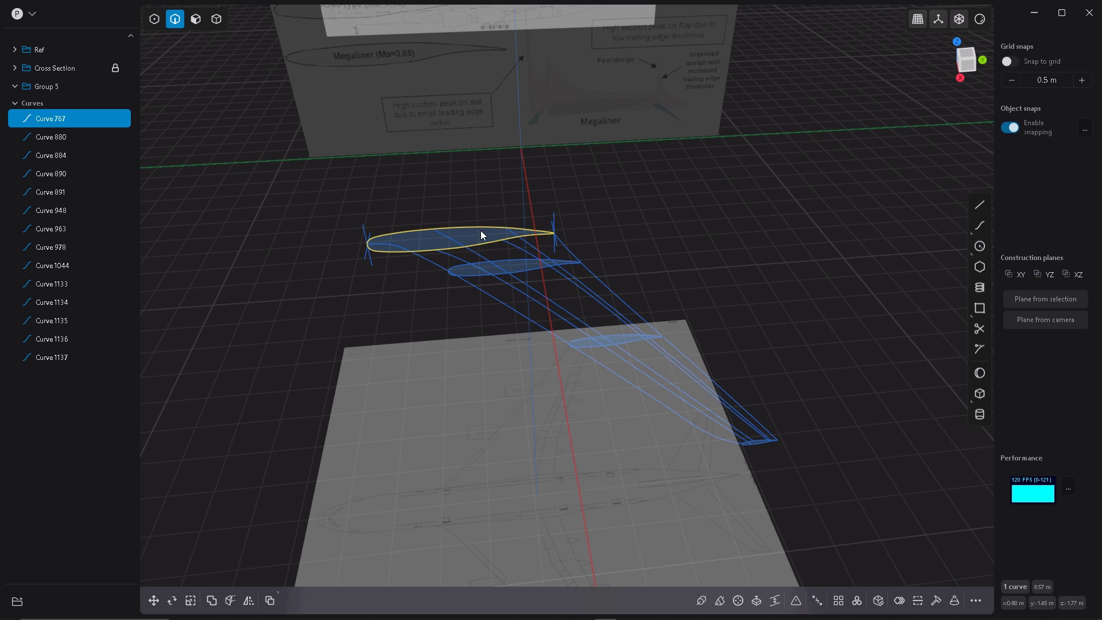
click(513, 262)
click(617, 339)
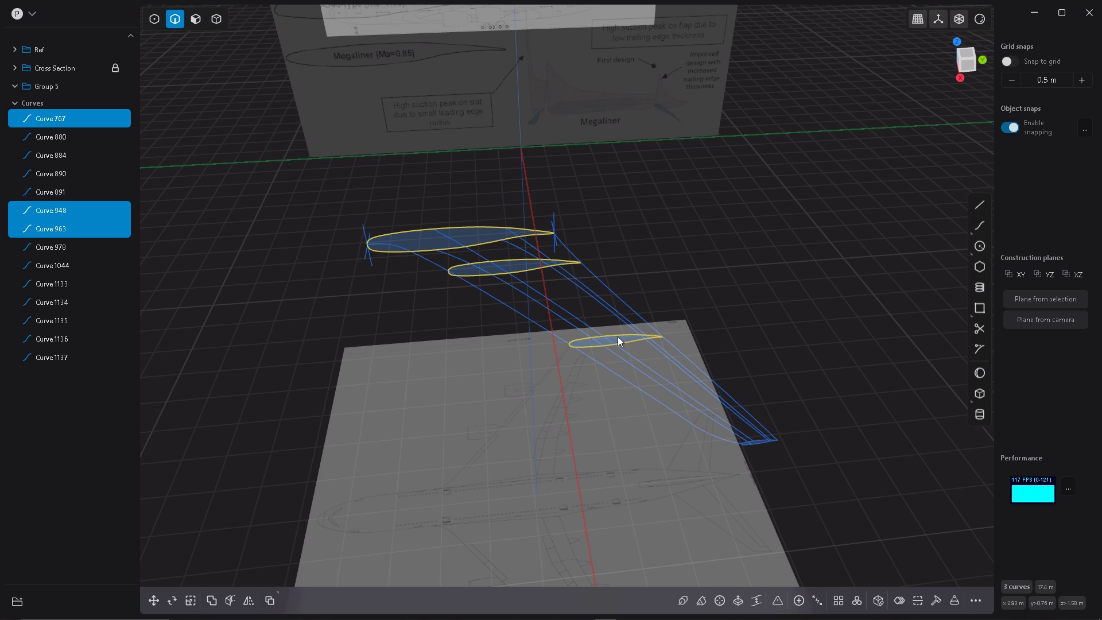
click(754, 443)
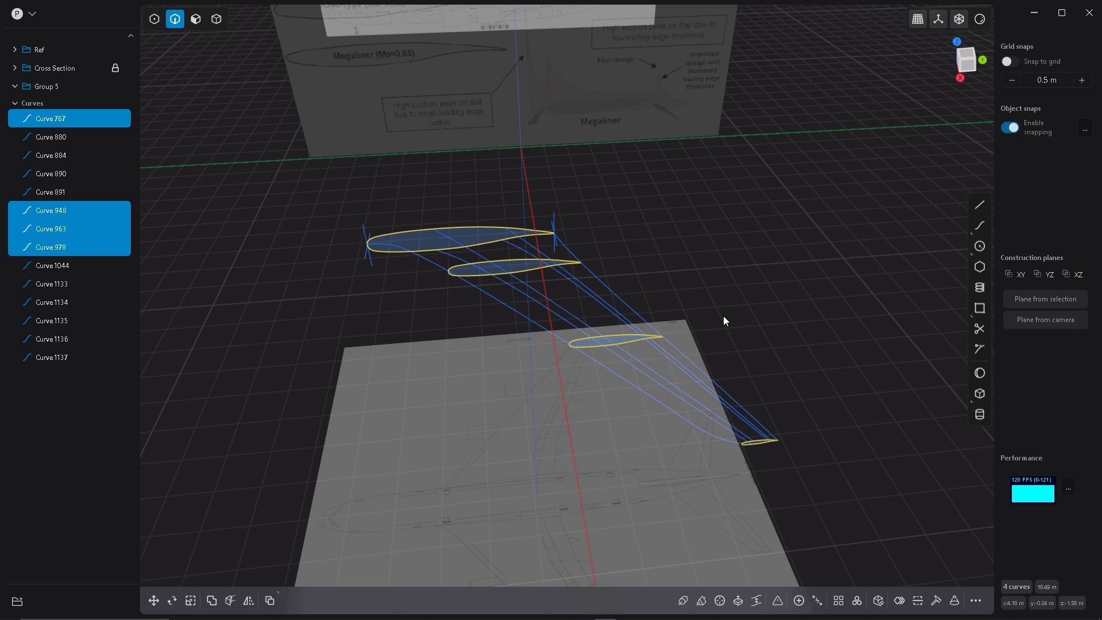
key(l)
Step: Pick the five spanwise curves as loft guides
middle_drag(456, 346, 557, 303)
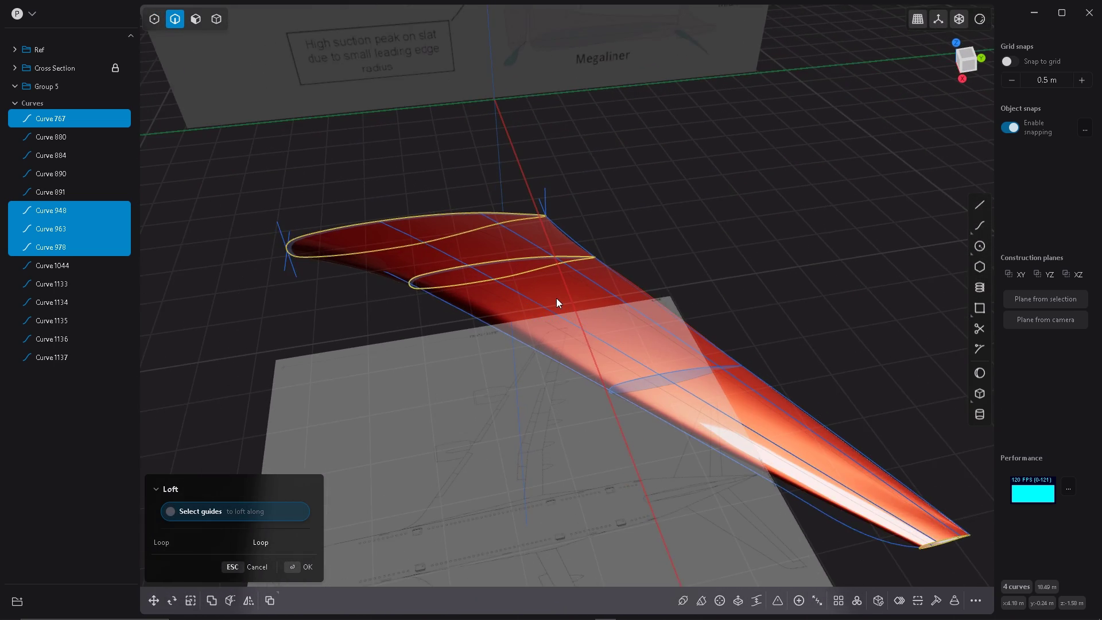
scroll(556, 298, up, 2)
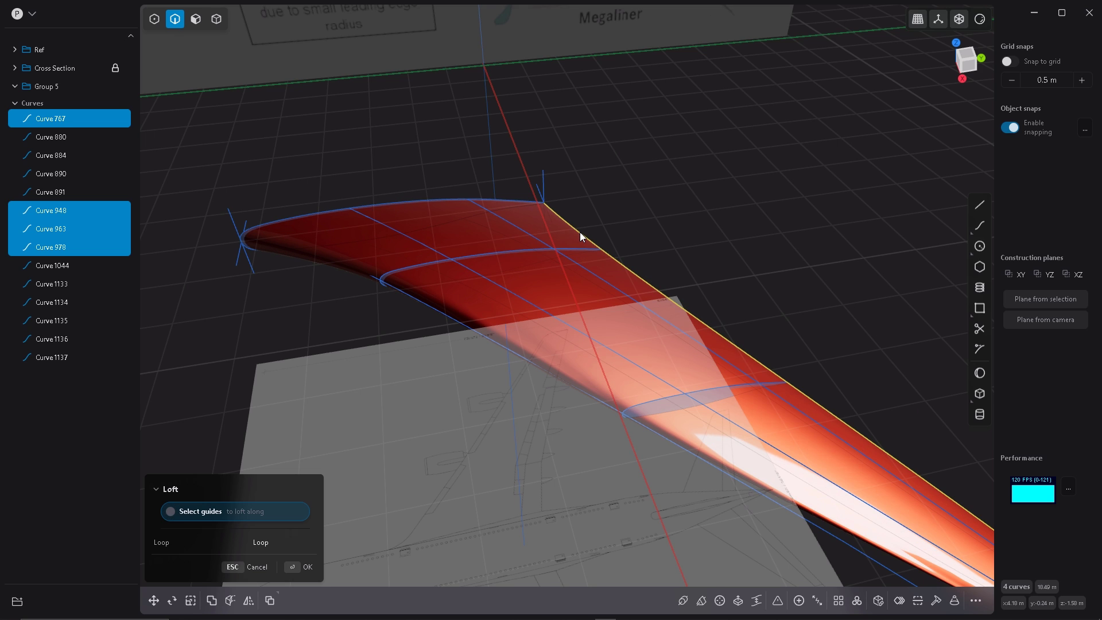
click(579, 232)
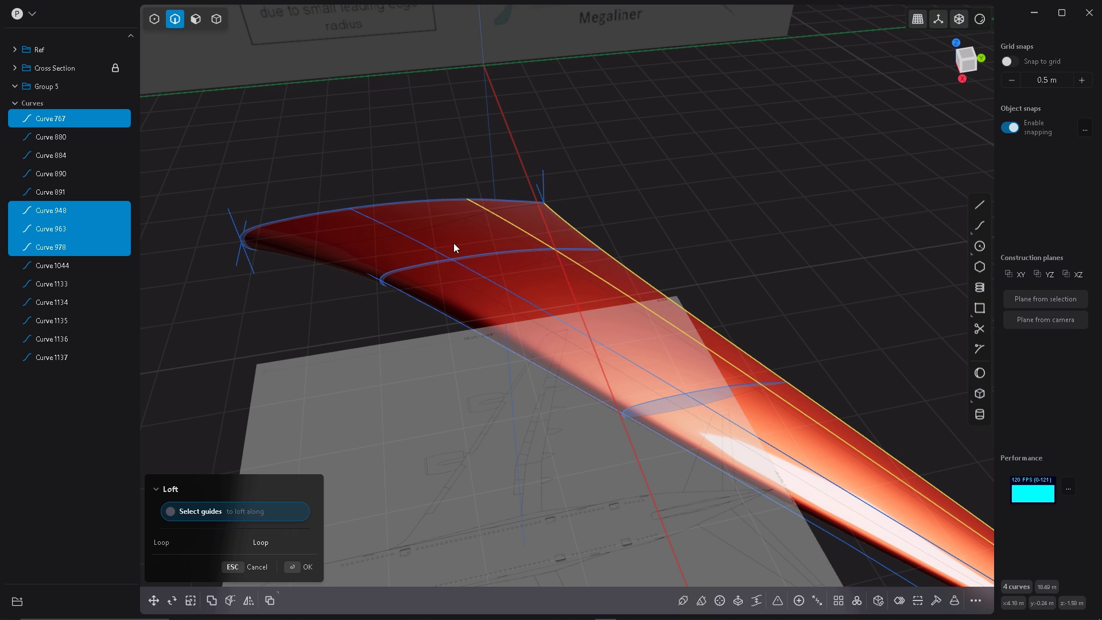
click(438, 251)
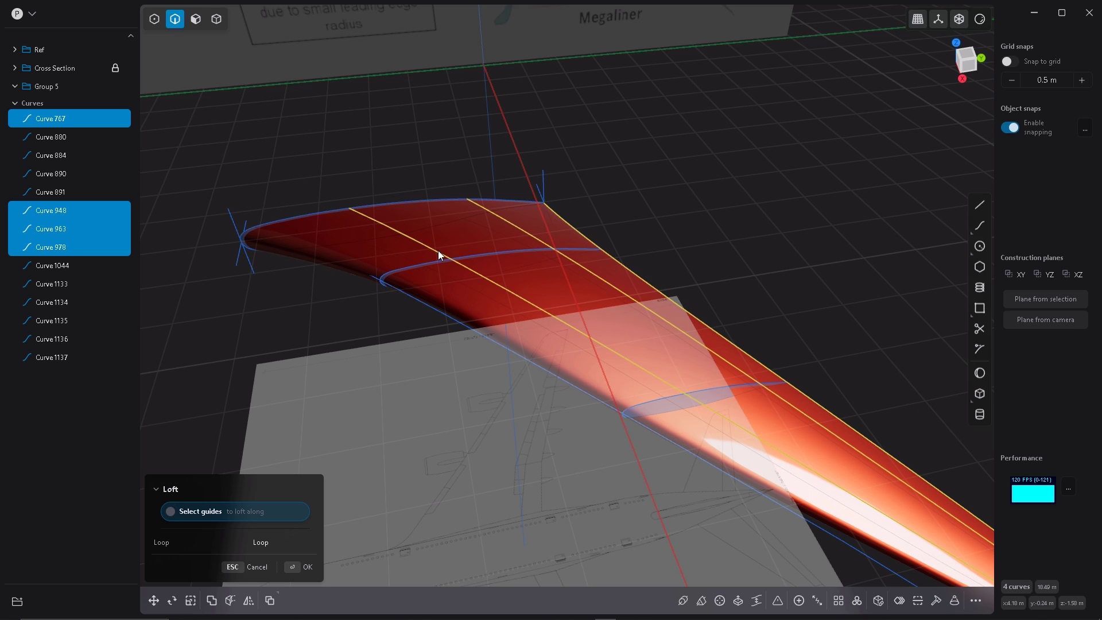
click(395, 291)
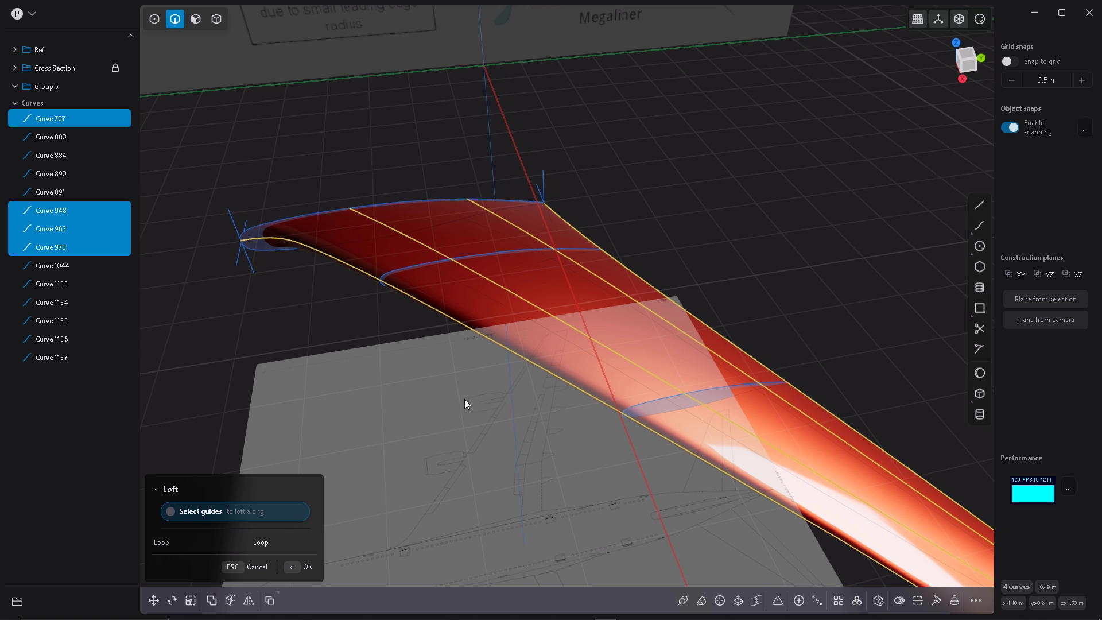
middle_drag(464, 398, 455, 287)
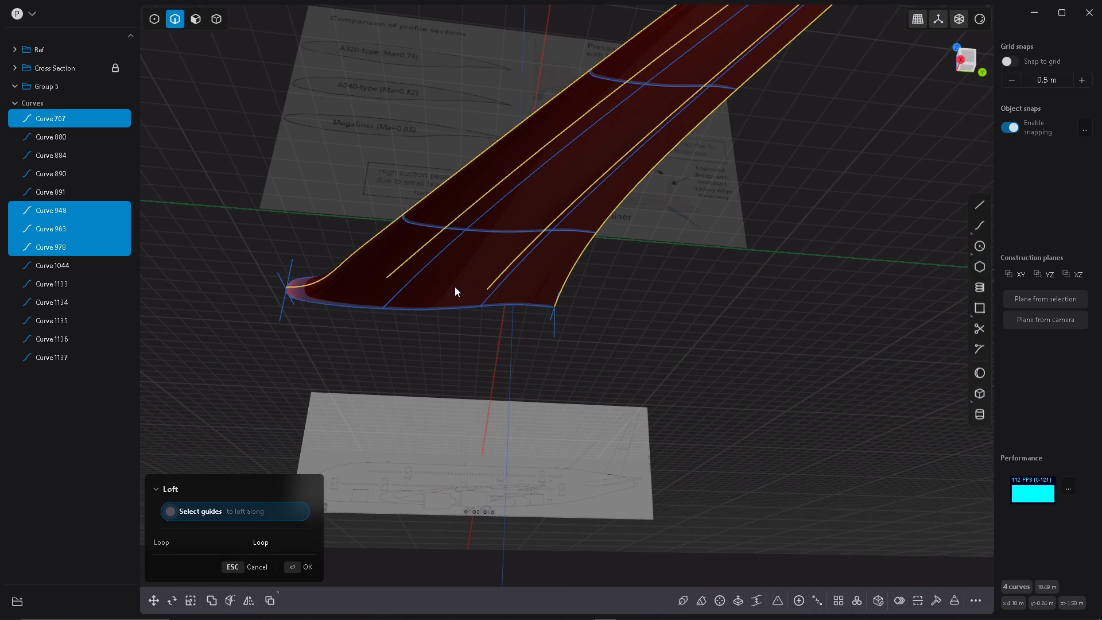
click(434, 259)
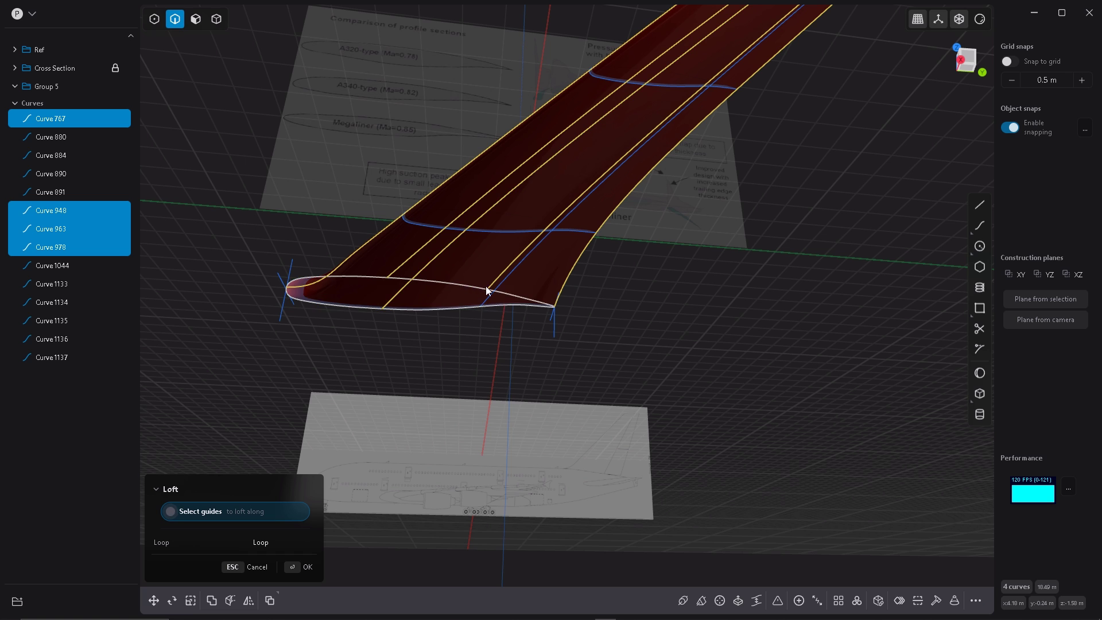
click(514, 279)
Step: Confirm the loft, creating the red wing sheet
key(Return)
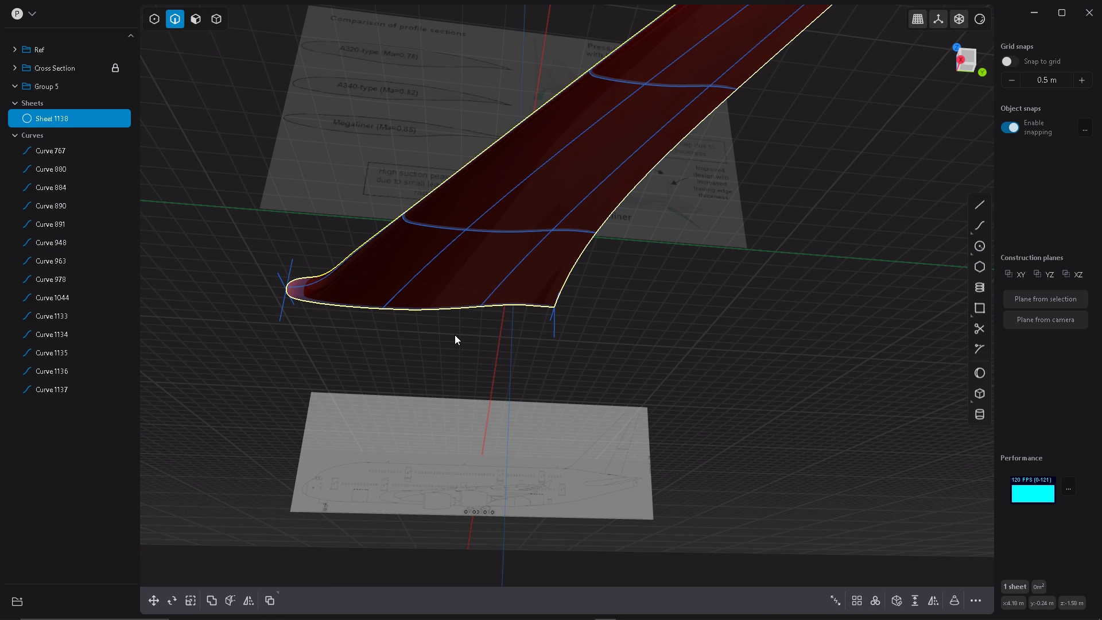
middle_drag(455, 336, 807, 278)
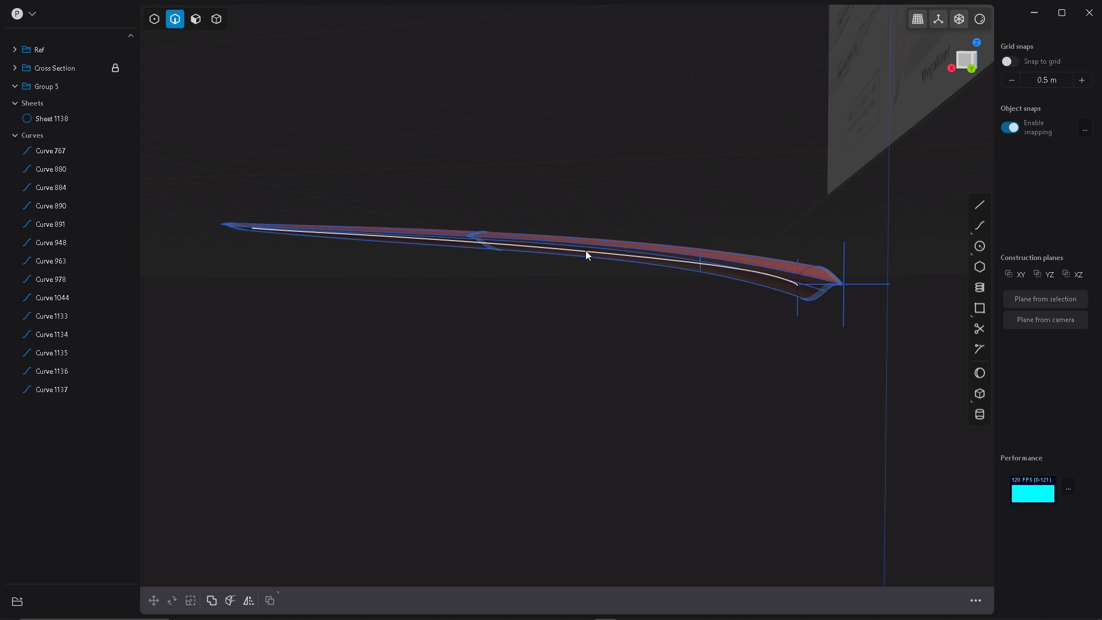
middle_drag(439, 230, 480, 322)
Step: Group Curves 767 through 1137 into Group 6 and hide the group
click(49, 150)
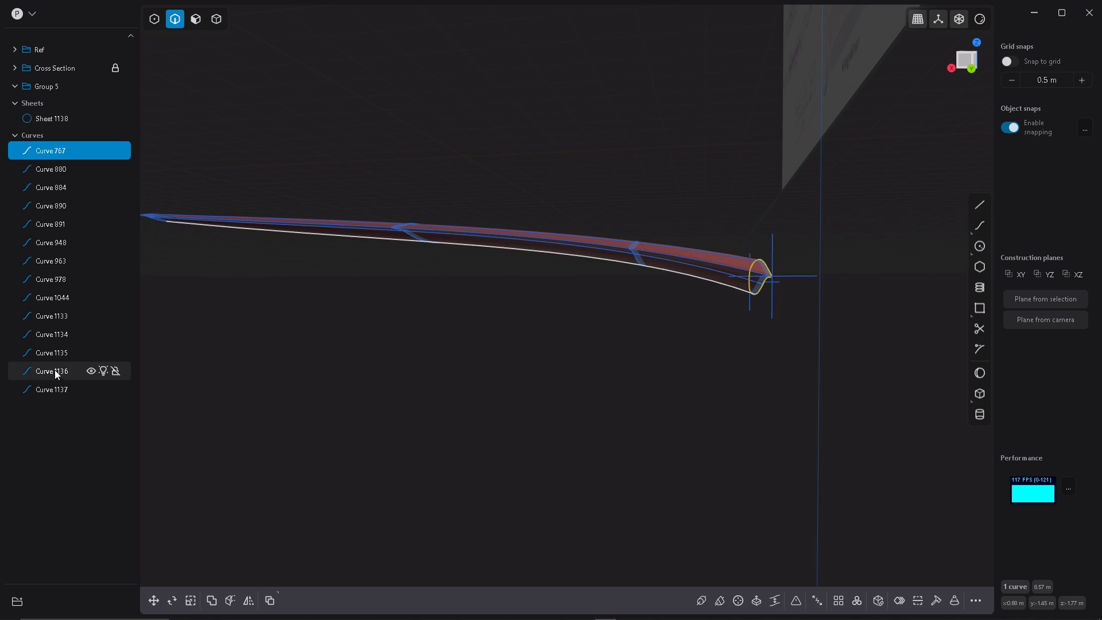
shift+click(58, 388)
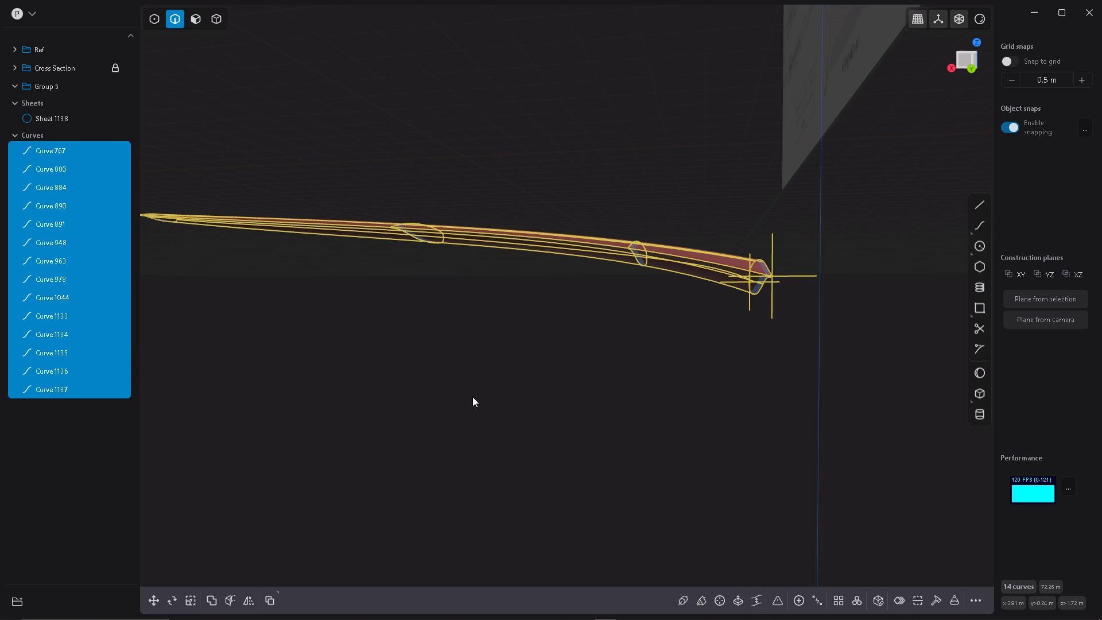
key(ctrl+g)
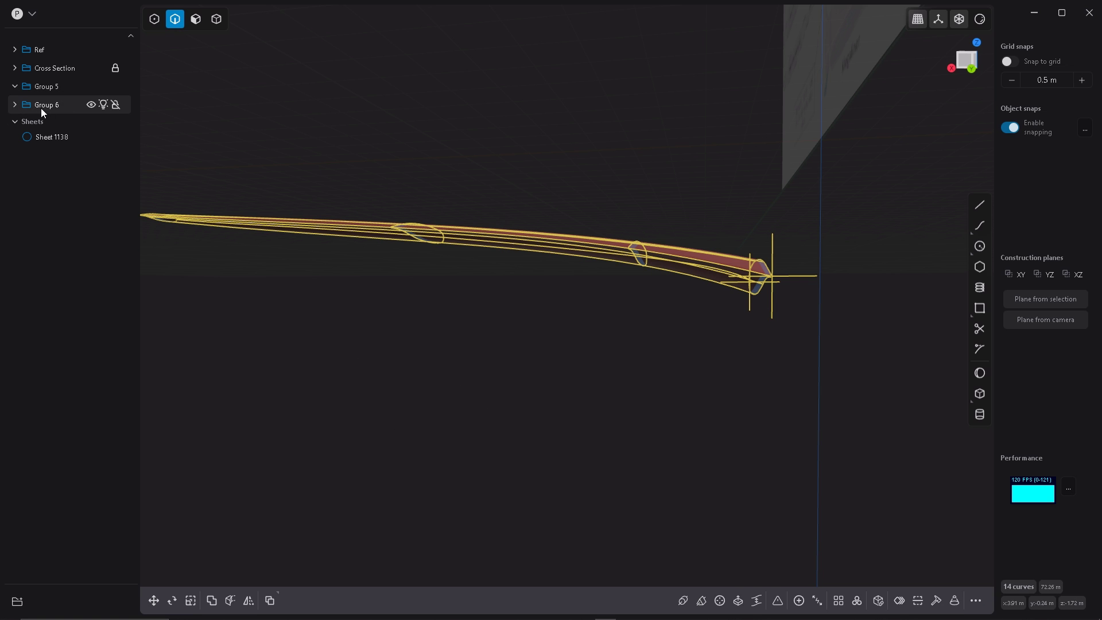
click(91, 105)
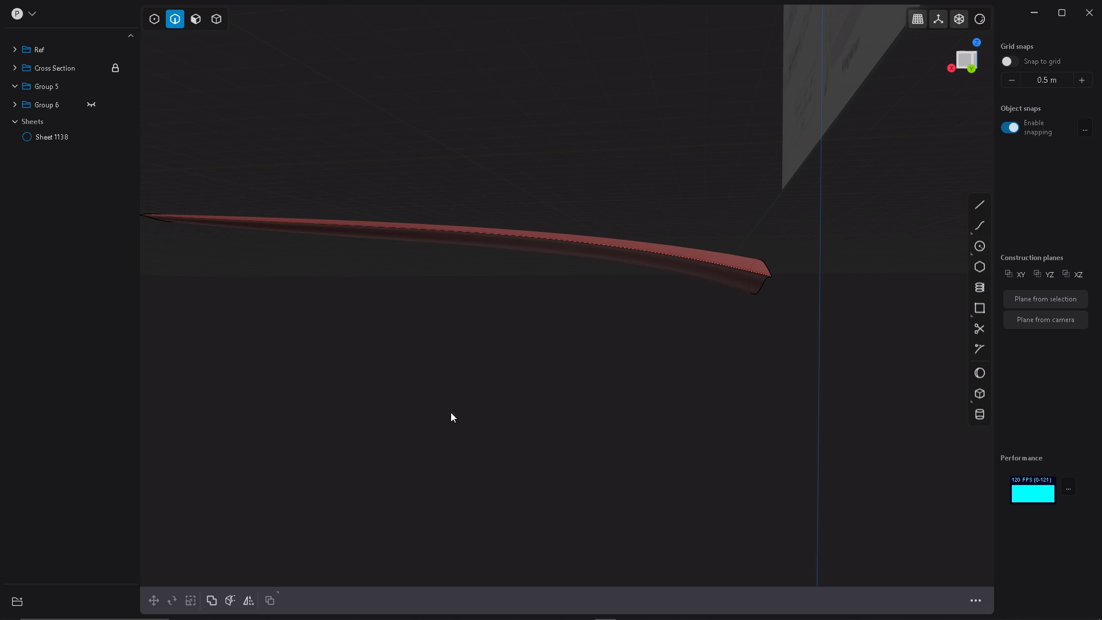
Step: Hide the Ref reference group and collapse the side panels
key(Tab)
key(ctrl+space)
click(91, 50)
key(Tab)
Step: Orbit and zoom around the red wing, ending at the wing root
middle_drag(408, 308, 440, 317)
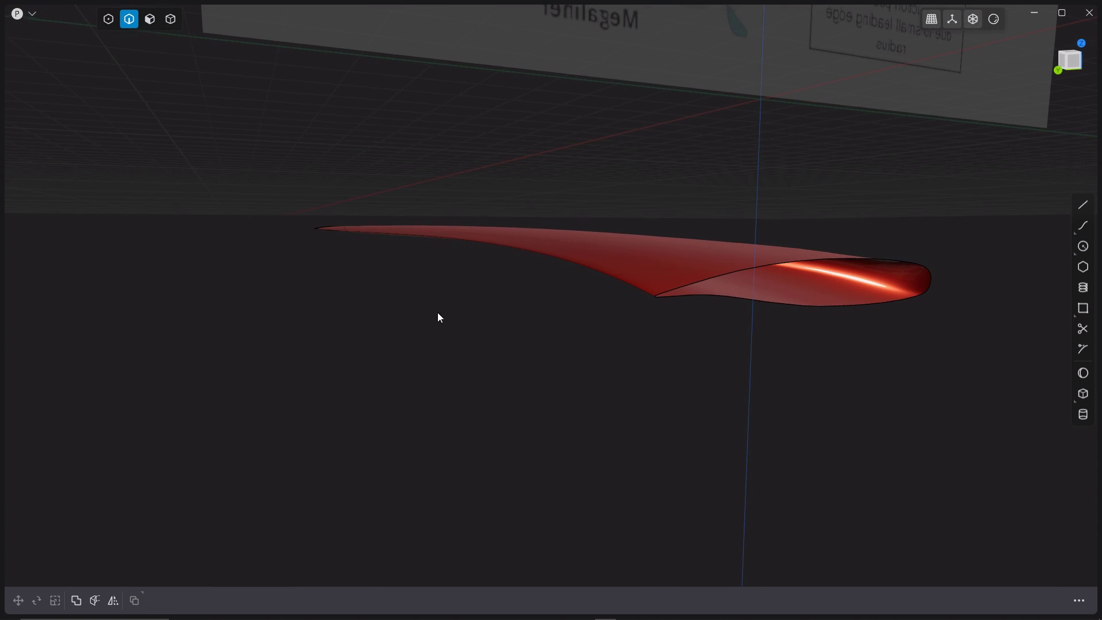
scroll(655, 286, up, 6)
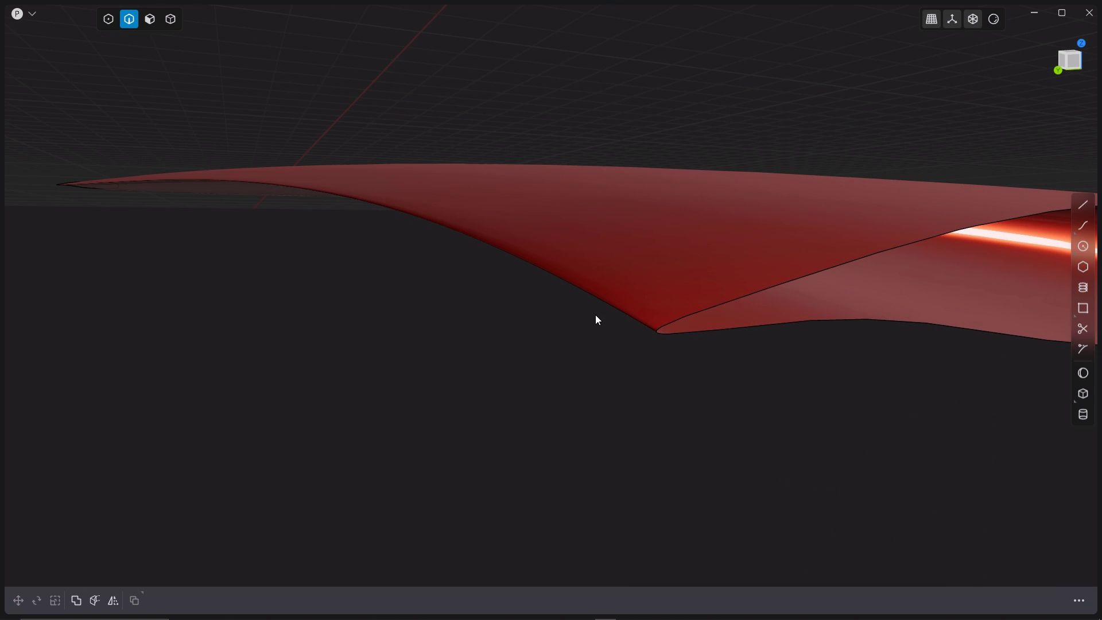
middle_drag(595, 315, 586, 307)
scroll(534, 213, up, 3)
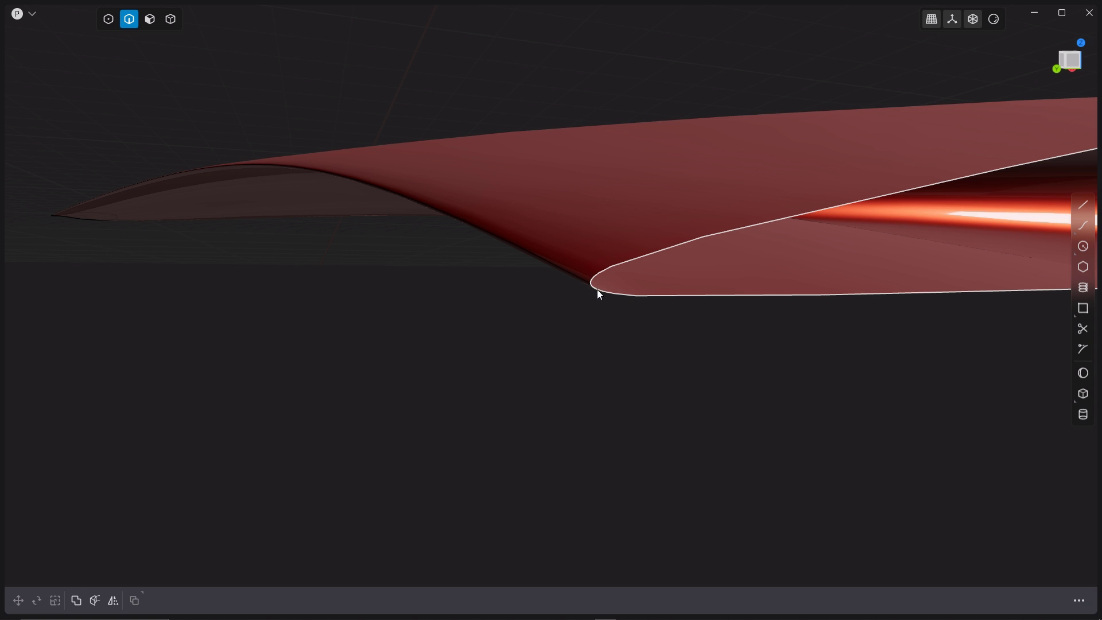
middle_drag(508, 306, 478, 328)
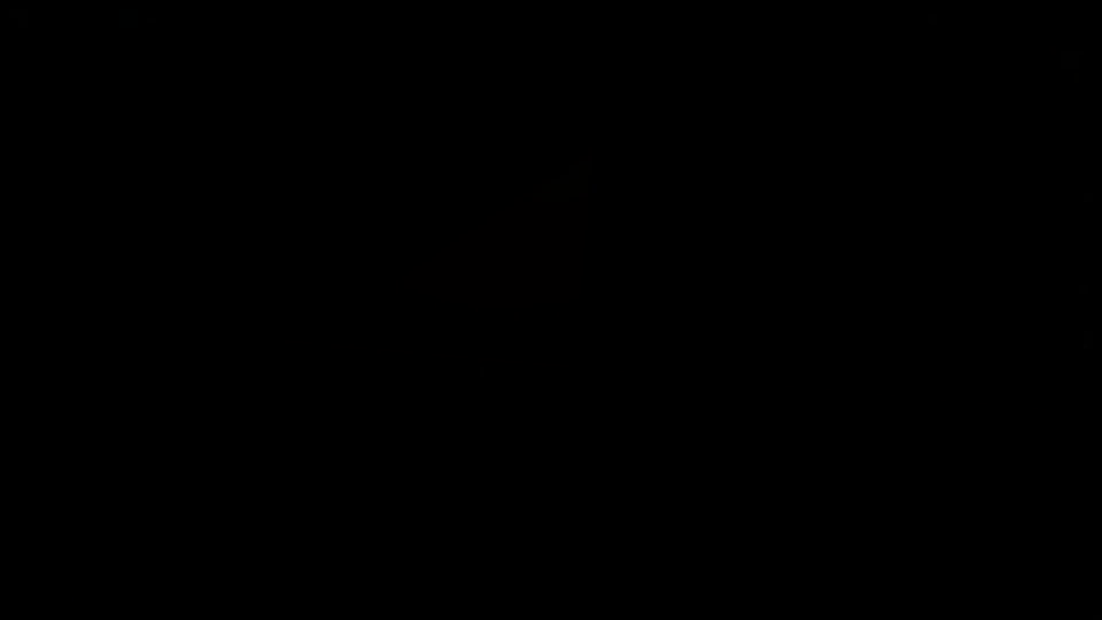